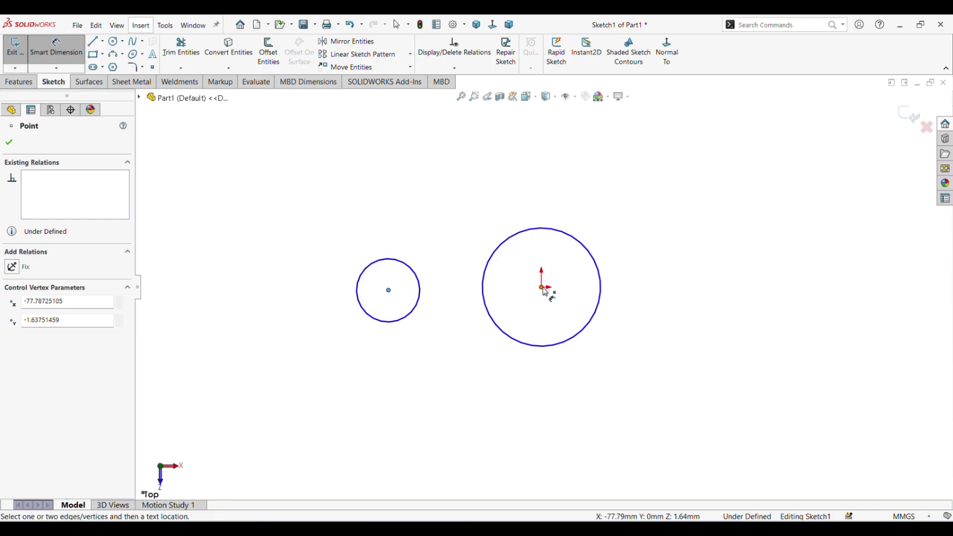
# Step: Dimension the horizontal distance between the small circle's center and the origin as 55 mm
pyautogui.click(545, 292)
pyautogui.click(472, 385)
pyautogui.write('55')
pyautogui.press('Return')
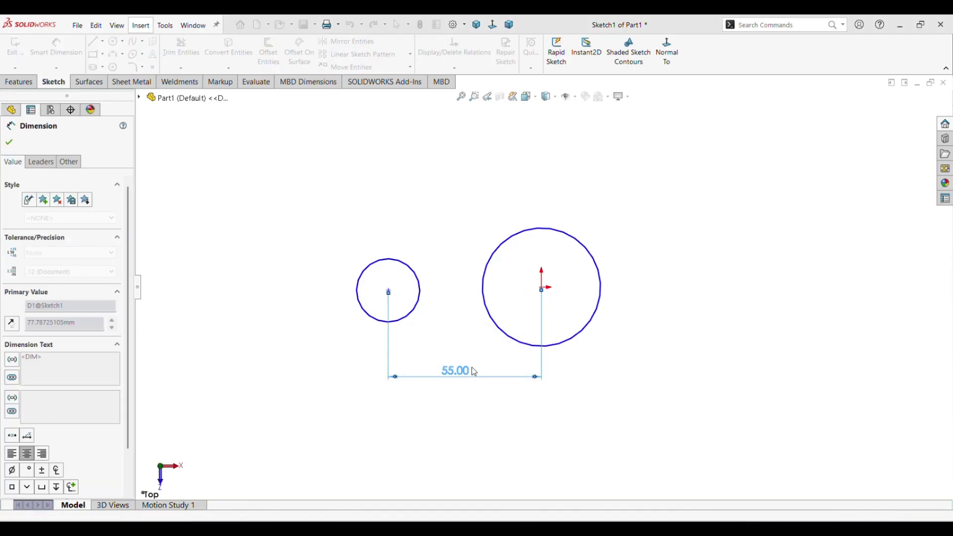
pyautogui.press('Escape')
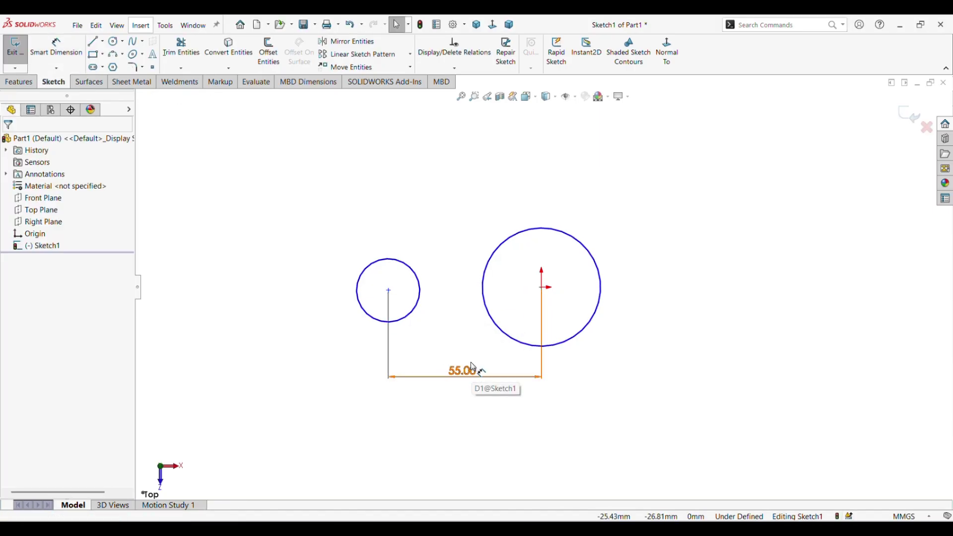
# Step: Add a horizontal relation between the small circle's center and the origin
pyautogui.click(388, 290)
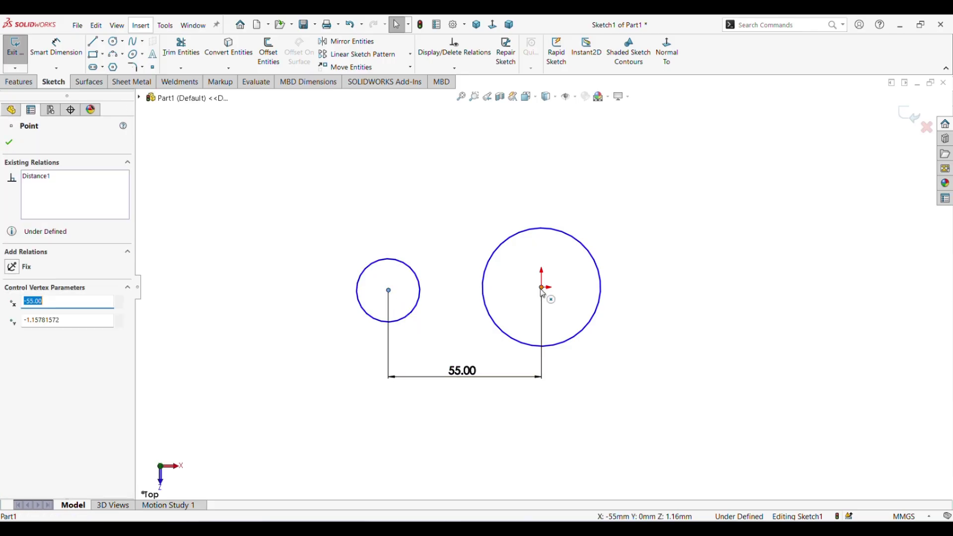
pyautogui.keyDown('ctrl'); pyautogui.click(544, 291); pyautogui.keyUp('ctrl')
pyautogui.click(570, 252)
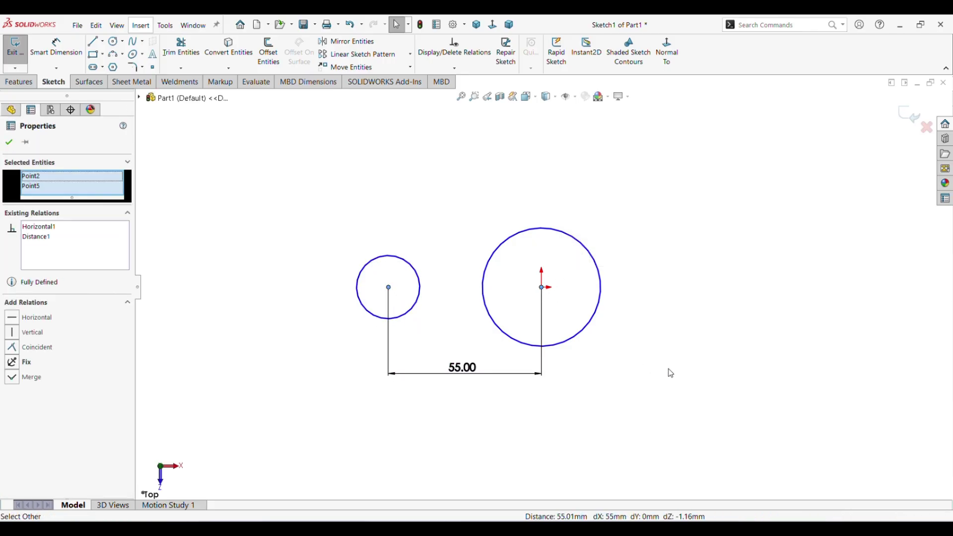
pyautogui.press('Escape')
# Step: Check the reference drawing for the end radius and dimension the small circle's diameter as 30 mm
pyautogui.click(56, 47)
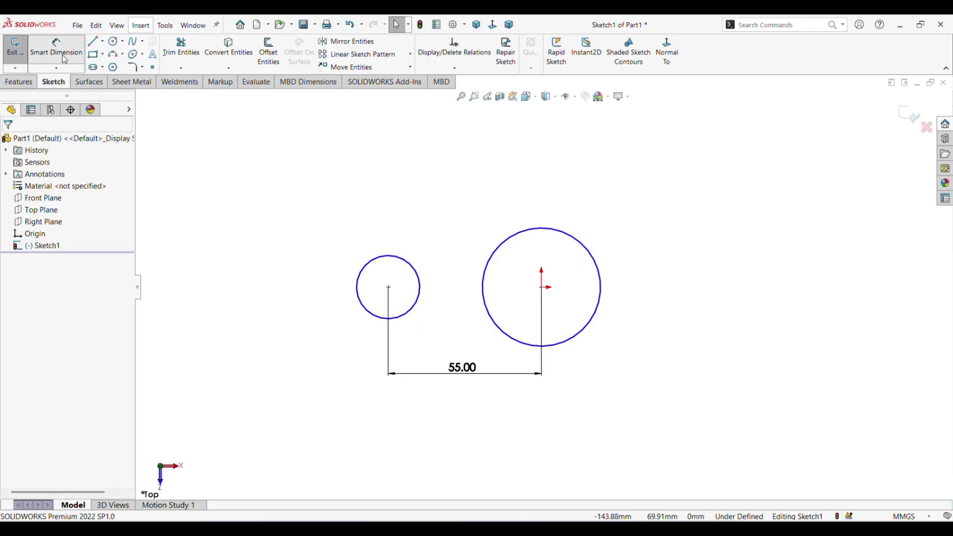
pyautogui.click(389, 256)
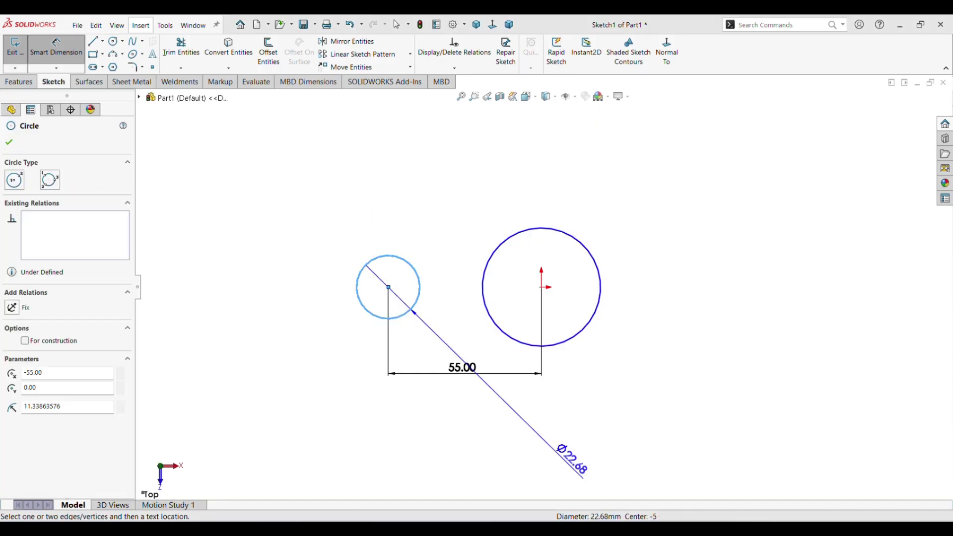
pyautogui.hotkey('alt', 'Tab')
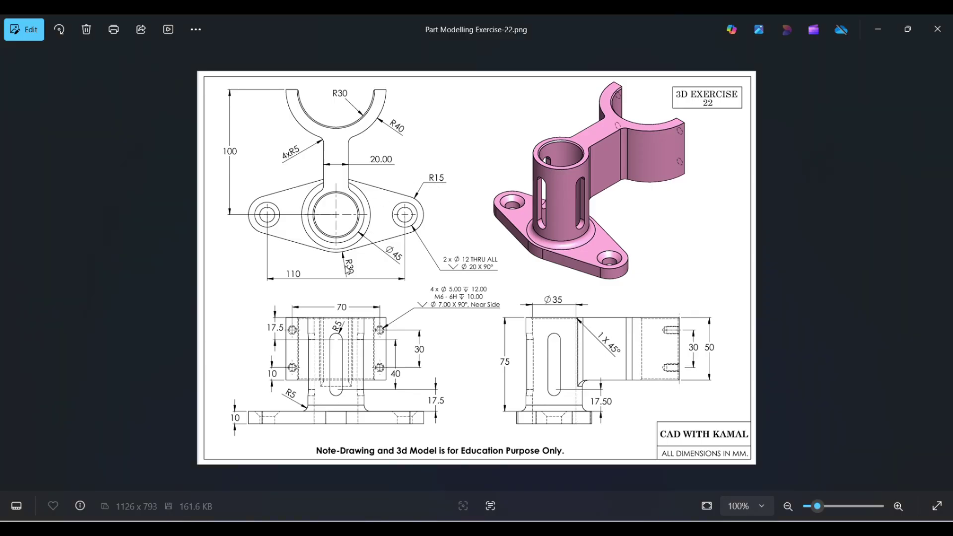
pyautogui.hotkey('alt', 'Tab')
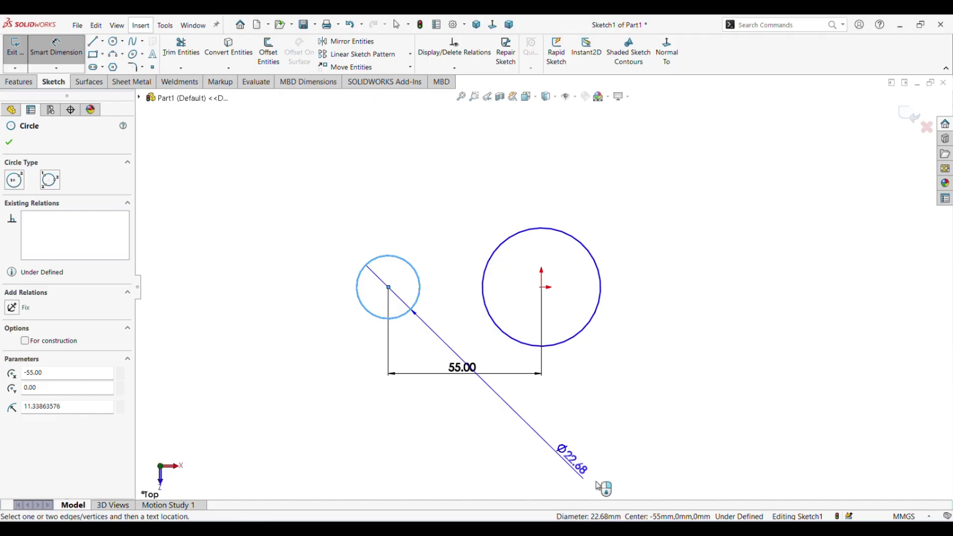
pyautogui.click(373, 214)
pyautogui.write('30')
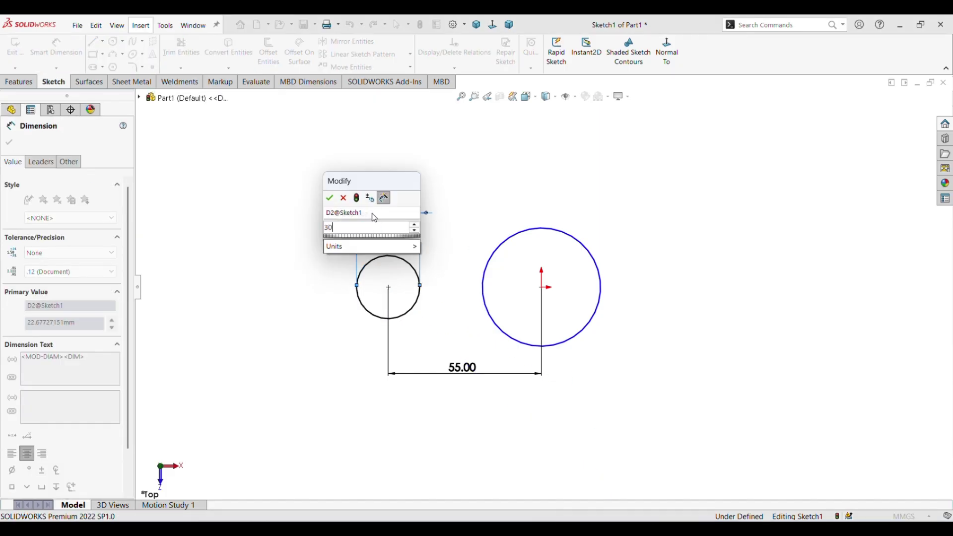
pyautogui.press('Return')
# Step: Dimension the large circle's diameter as 60 mm
pyautogui.click(539, 230)
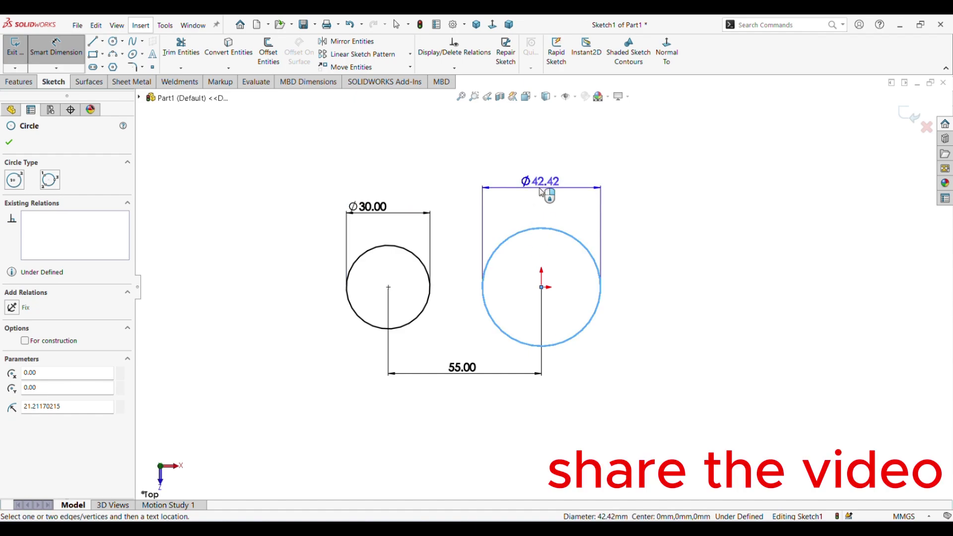
pyautogui.click(543, 188)
pyautogui.write('60')
pyautogui.press('Return')
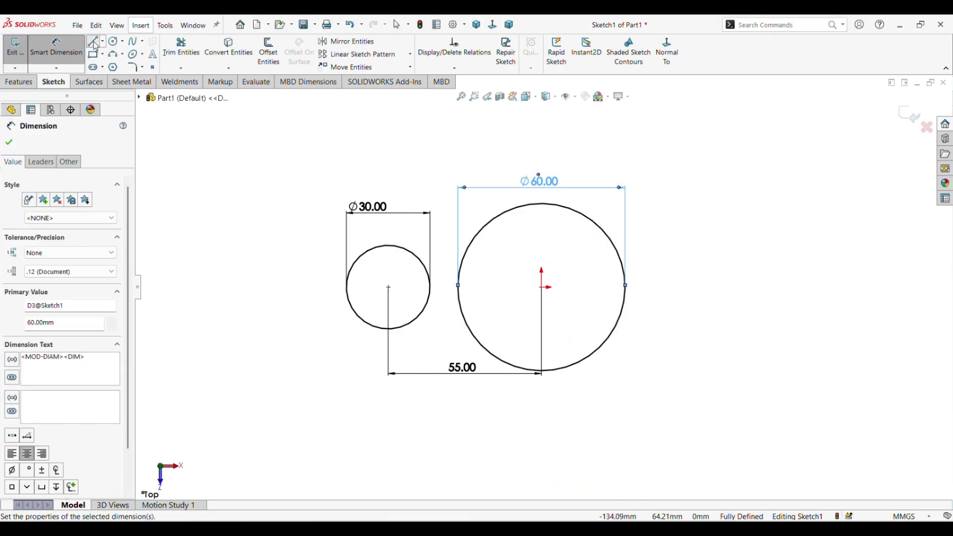
# Step: Sketch a sloped line about 113 mm long above both circles, rising toward the large circle and extending past both
pyautogui.click(93, 43)
pyautogui.click(323, 258)
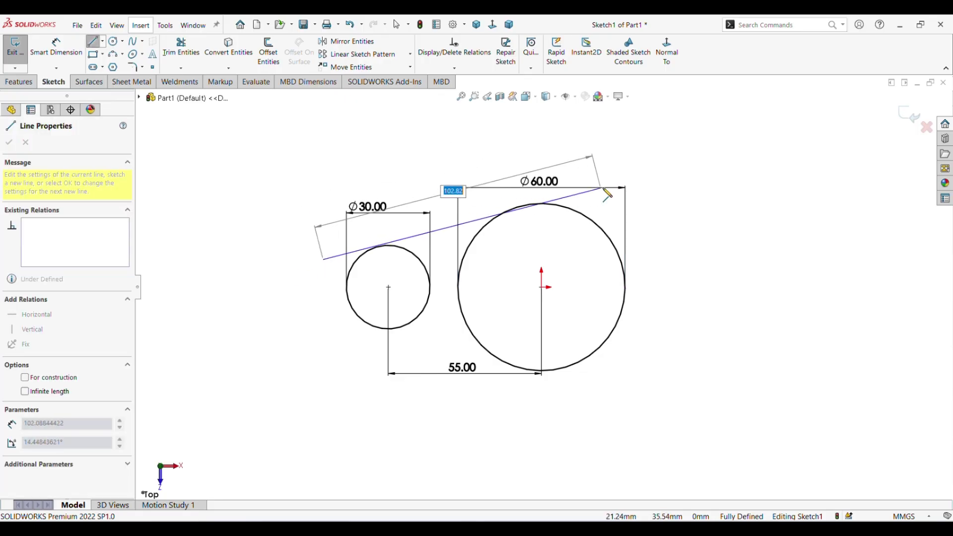
pyautogui.click(627, 174)
pyautogui.rightClick(627, 173)
pyautogui.click(650, 183)
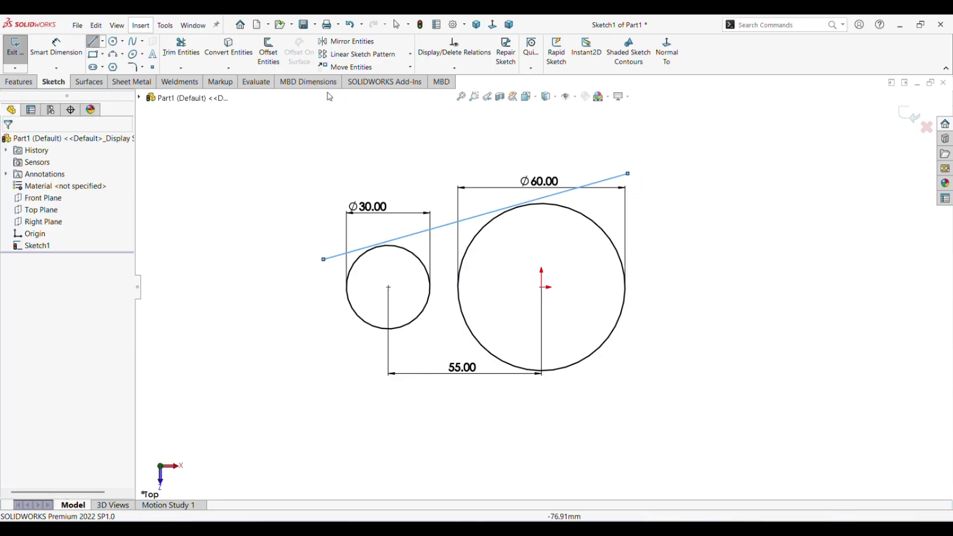
# Step: Sketch a sloped line below both circles and pull its end near the large circle farther down, clear of the circle
pyautogui.click(94, 43)
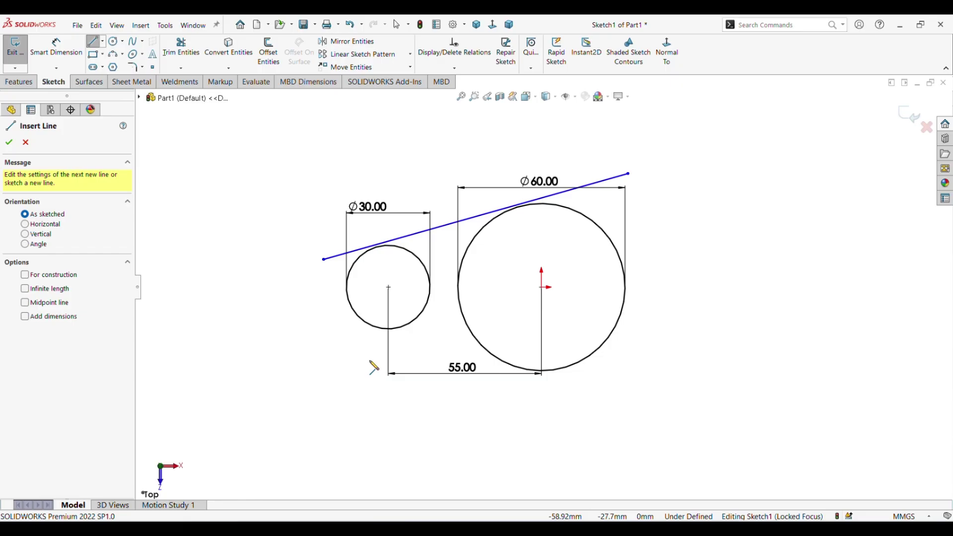
pyautogui.click(324, 317)
pyautogui.click(633, 395)
pyautogui.rightClick(632, 395)
pyautogui.click(649, 404)
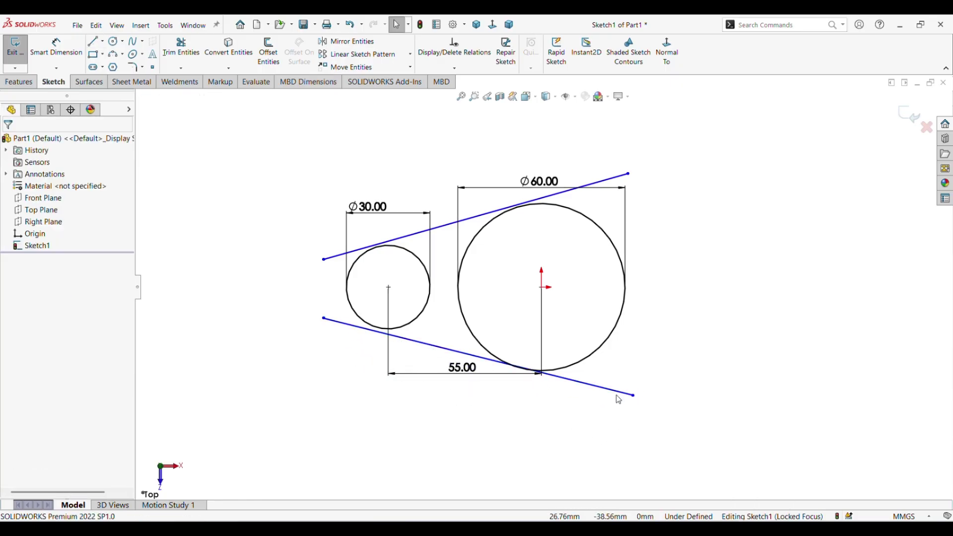
pyautogui.moveTo(633, 395); pyautogui.dragTo(625, 422)
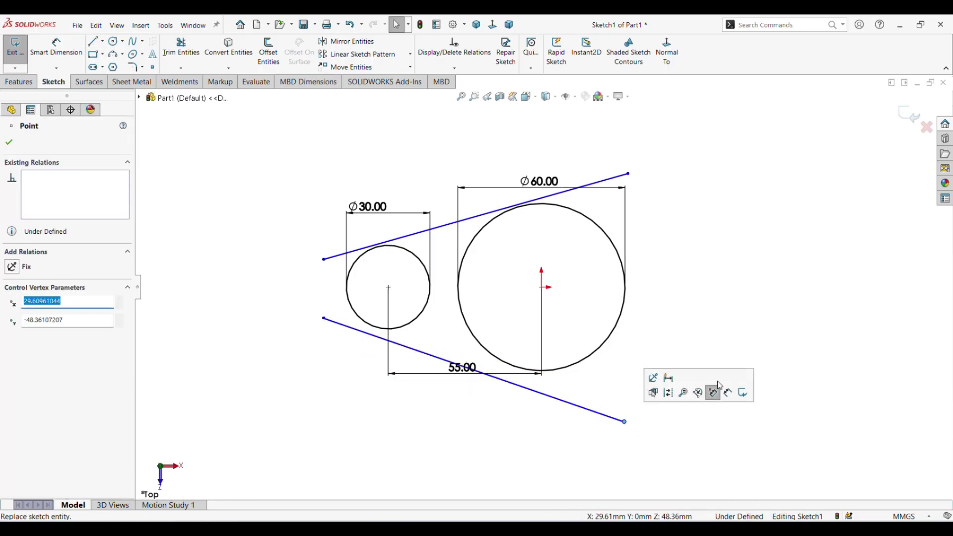
pyautogui.click(750, 328)
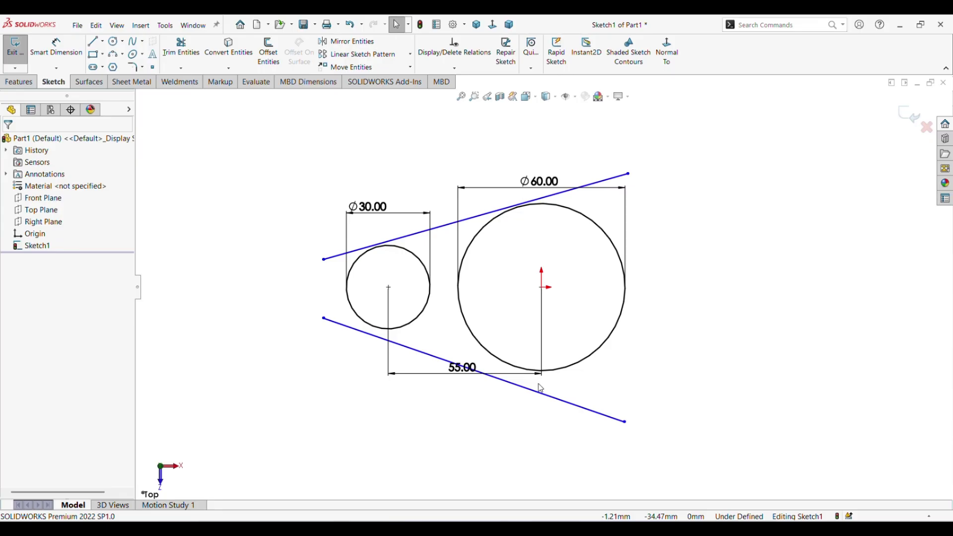
# Step: Make the lower and upper sloped lines tangent to the 30 mm circle
pyautogui.click(355, 314)
pyautogui.keyDown('ctrl'); pyautogui.click(347, 326); pyautogui.keyUp('ctrl')
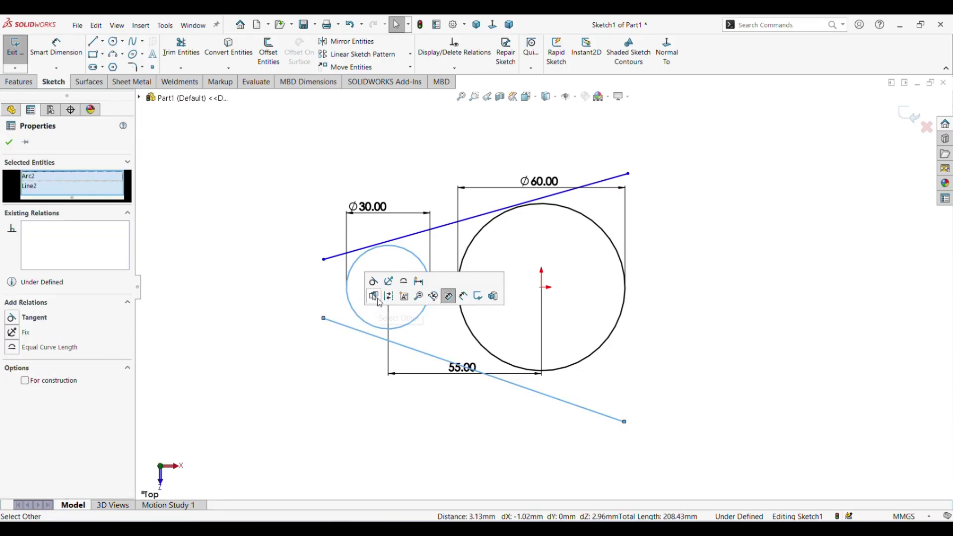
pyautogui.click(373, 282)
pyautogui.press('Escape')
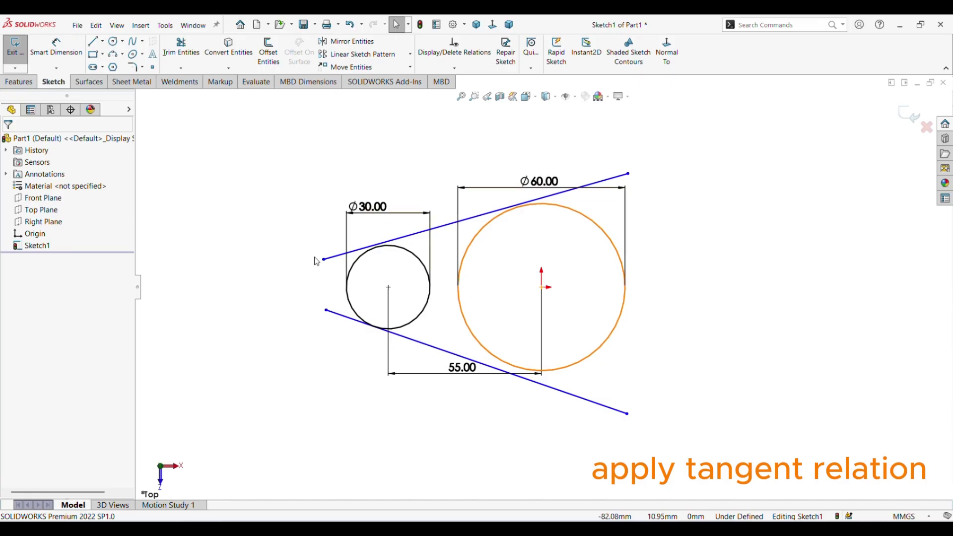
pyautogui.click(333, 261)
pyautogui.keyDown('ctrl'); pyautogui.click(356, 257); pyautogui.keyUp('ctrl')
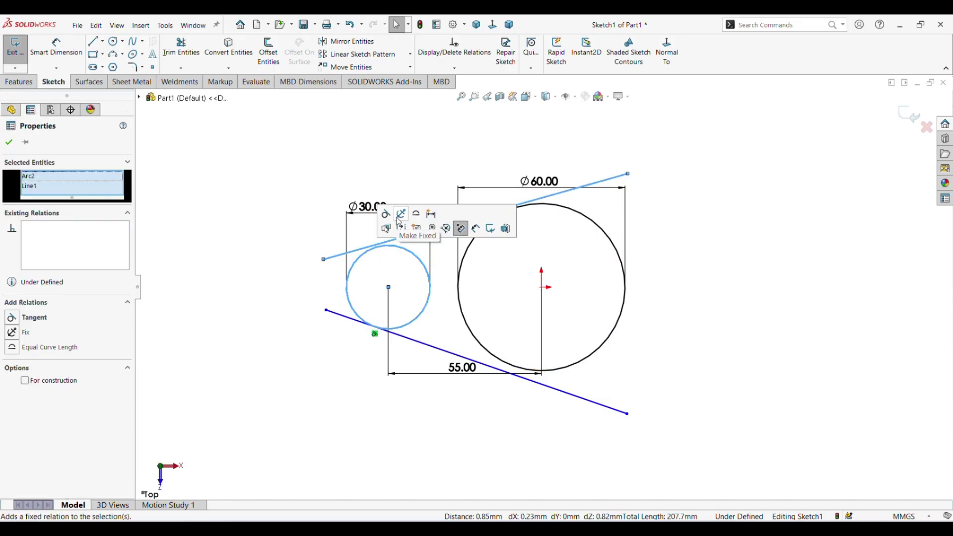
pyautogui.click(386, 215)
pyautogui.press('Escape')
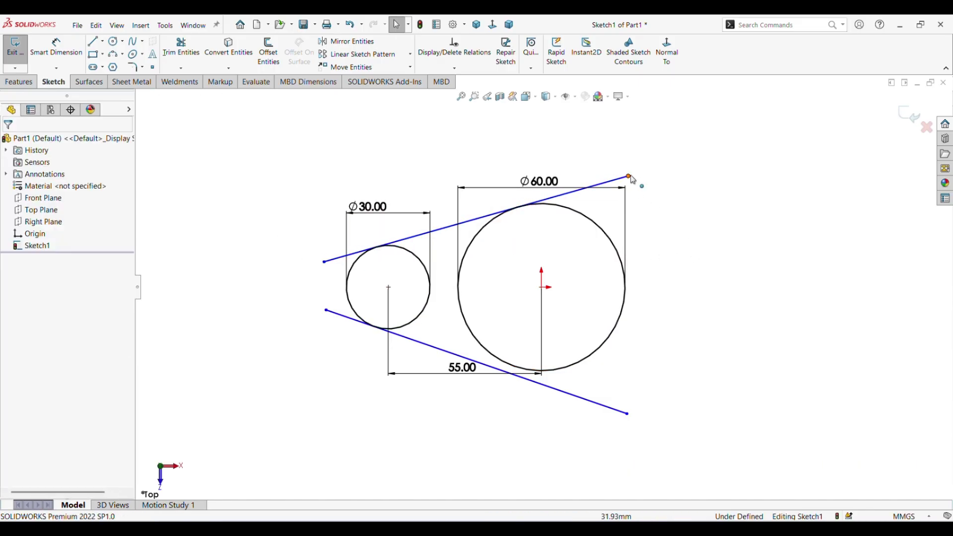
# Step: Make the upper and lower sloped lines tangent to the 60 mm circle as well
pyautogui.moveTo(628, 174); pyautogui.dragTo(616, 139)
pyautogui.click(710, 200)
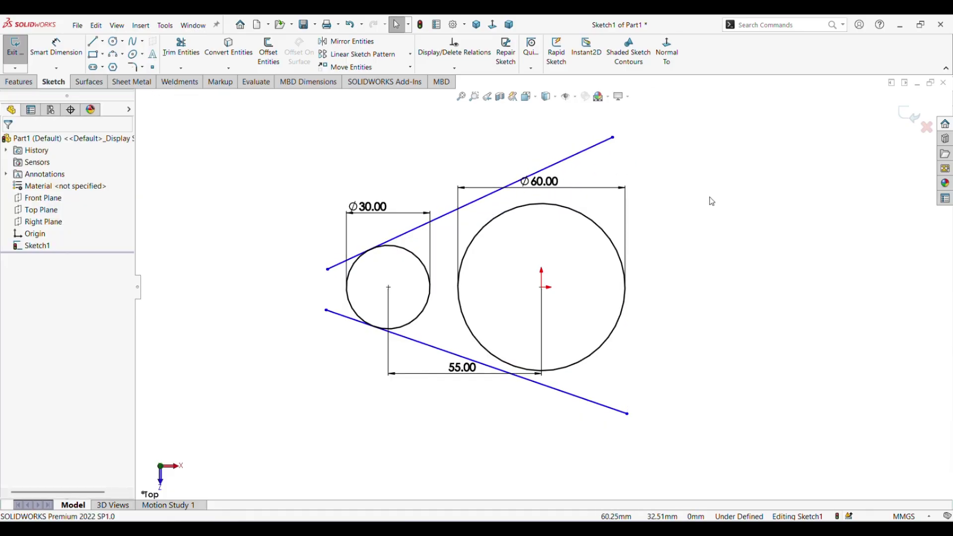
pyautogui.click(592, 150)
pyautogui.keyDown('ctrl'); pyautogui.click(586, 215); pyautogui.keyUp('ctrl')
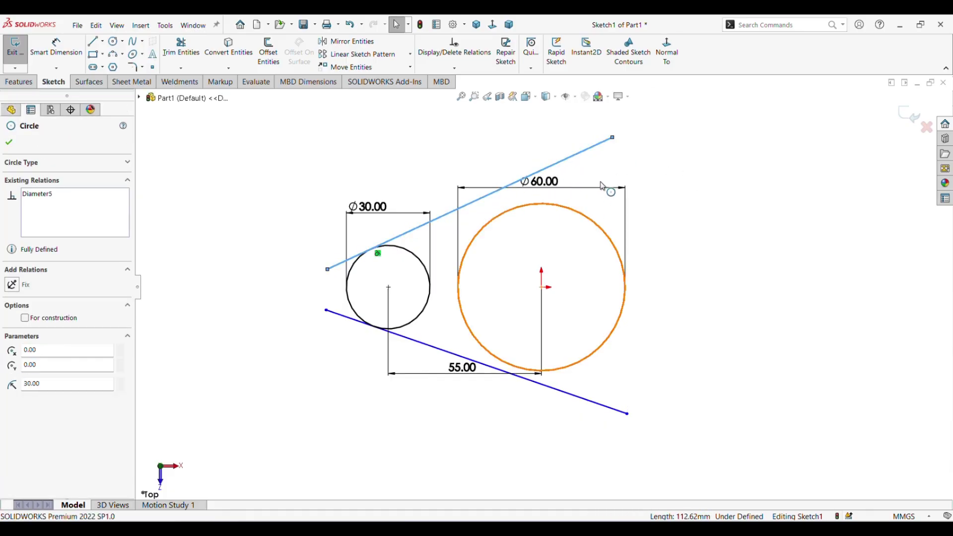
pyautogui.click(606, 170)
pyautogui.press('Escape')
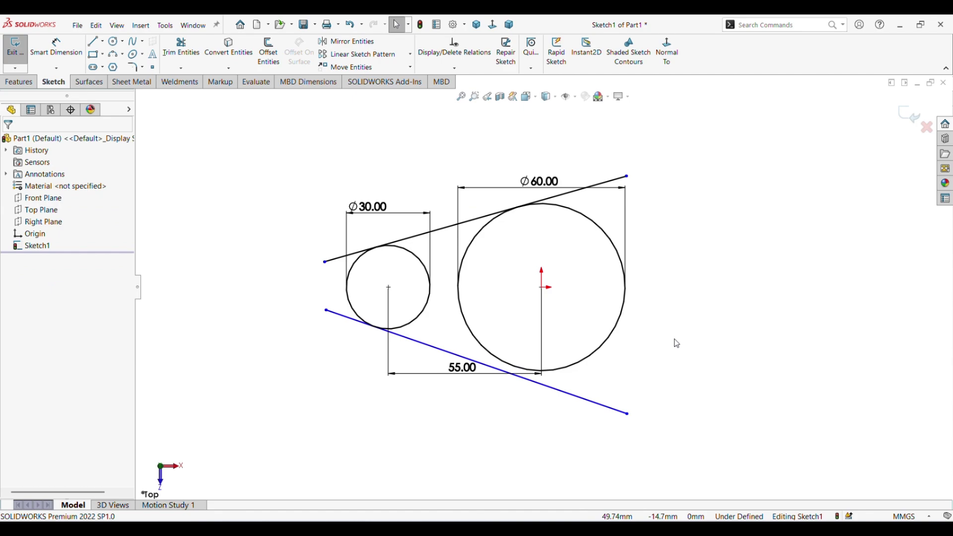
pyautogui.click(570, 395)
pyautogui.keyDown('ctrl'); pyautogui.click(598, 345); pyautogui.keyUp('ctrl')
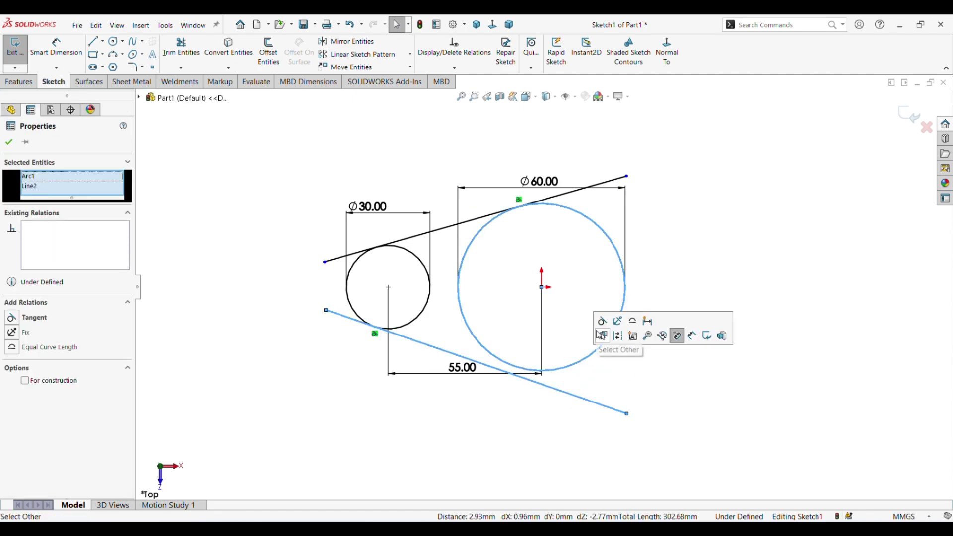
pyautogui.click(602, 321)
pyautogui.click(694, 376)
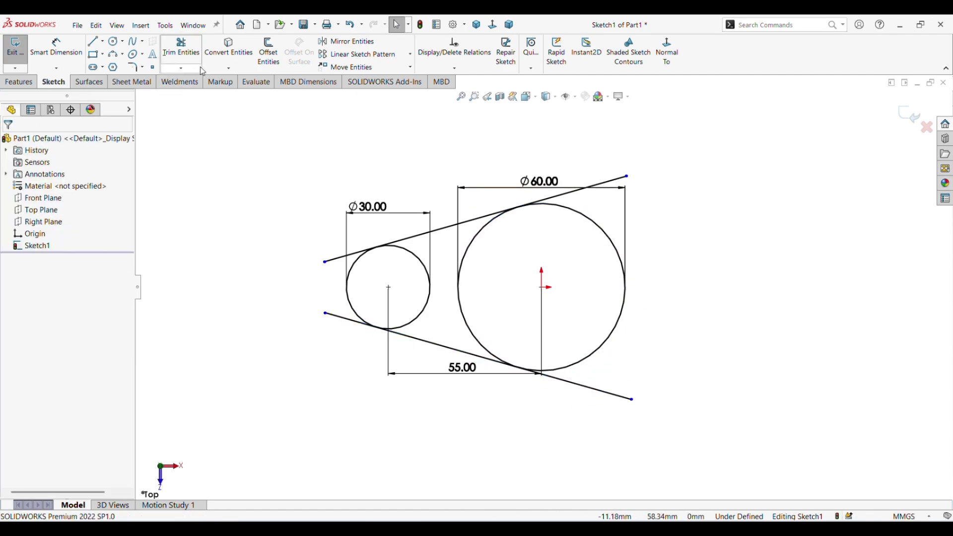
# Step: Power-trim the inner arcs of both circles and the line ends beyond the tangent points, leaving one closed teardrop outline
pyautogui.click(181, 50)
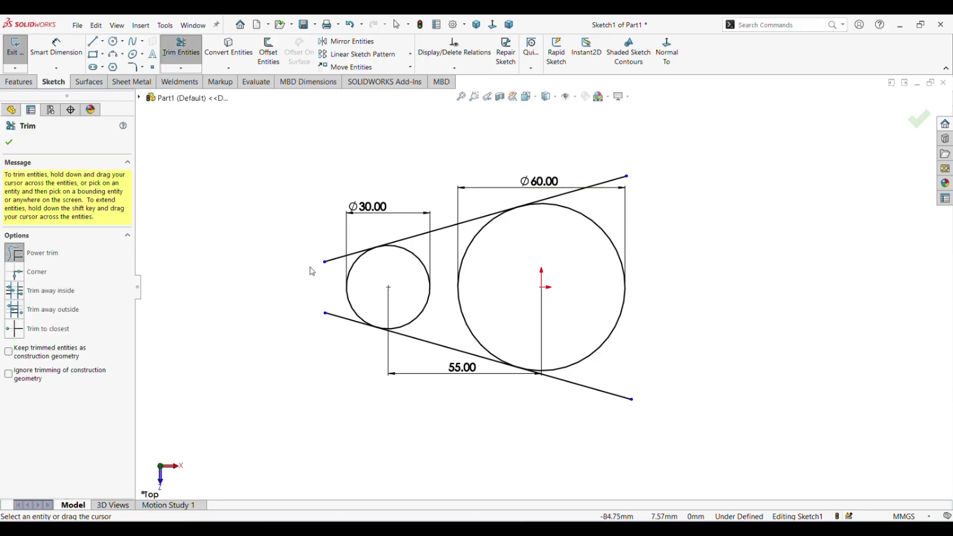
pyautogui.scroll(-3, 344, 285)
pyautogui.moveTo(484, 234); pyautogui.dragTo(454, 253)
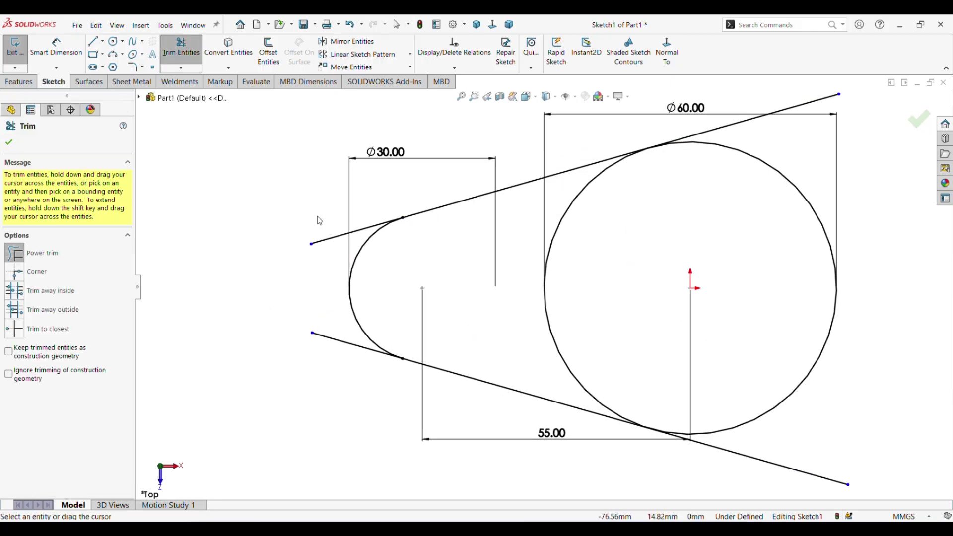
pyautogui.scroll(3, 534, 379)
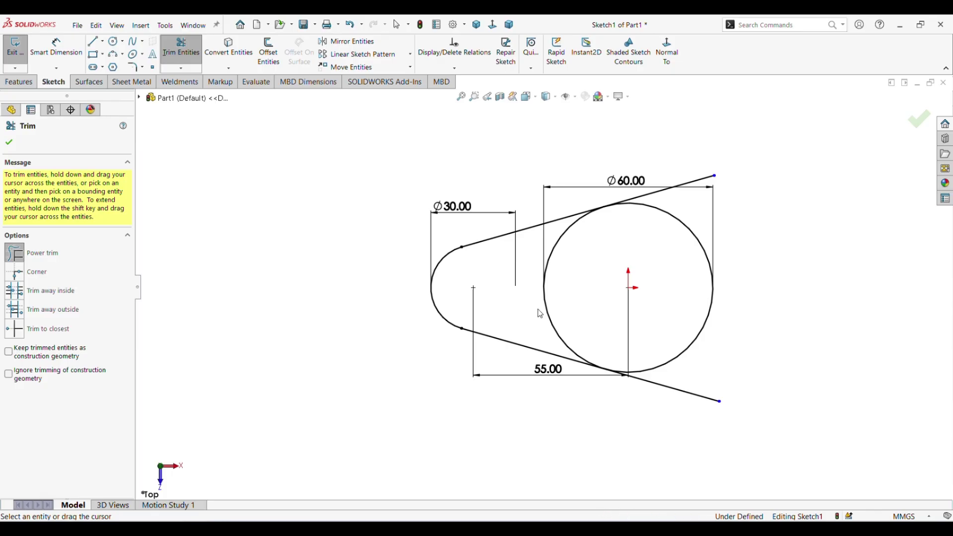
pyautogui.moveTo(544, 317); pyautogui.dragTo(665, 392)
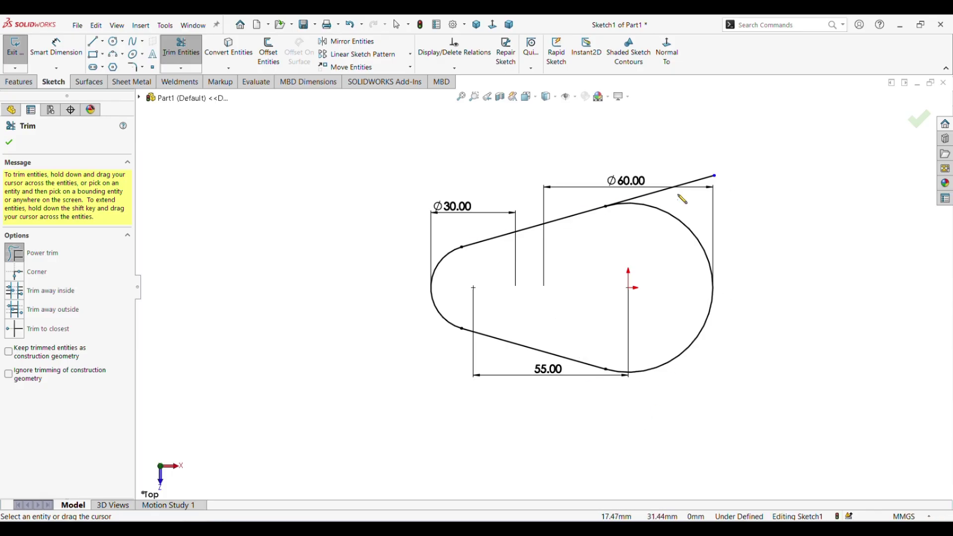
pyautogui.click(10, 143)
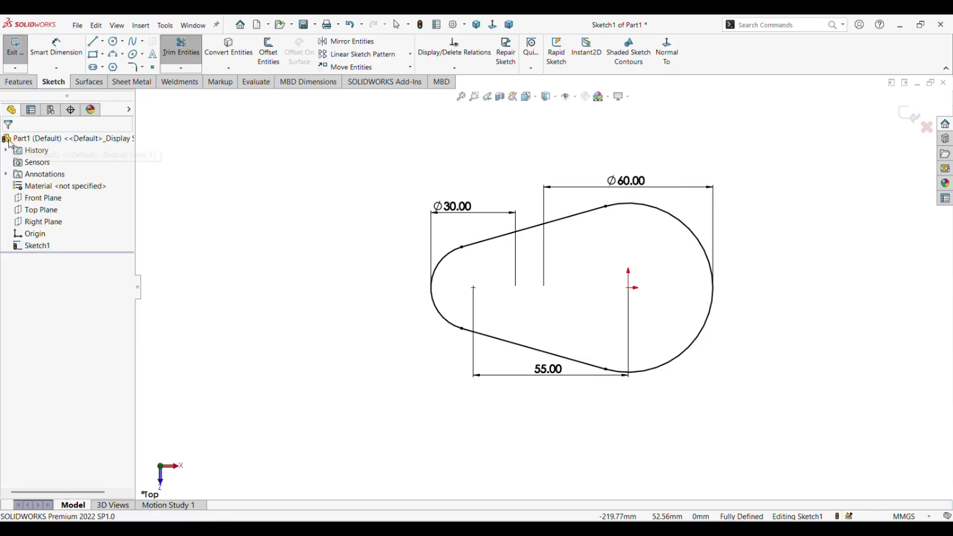
# Step: Sketch a 30 mm vertical centerline from the origin up to the topmost point of the large arc
pyautogui.click(93, 42)
pyautogui.click(103, 41)
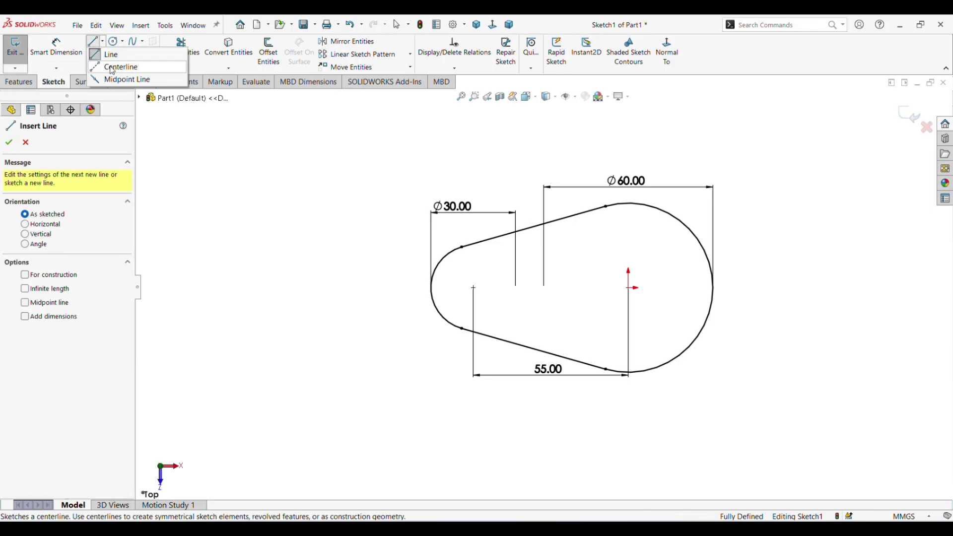
pyautogui.click(117, 64)
pyautogui.click(628, 287)
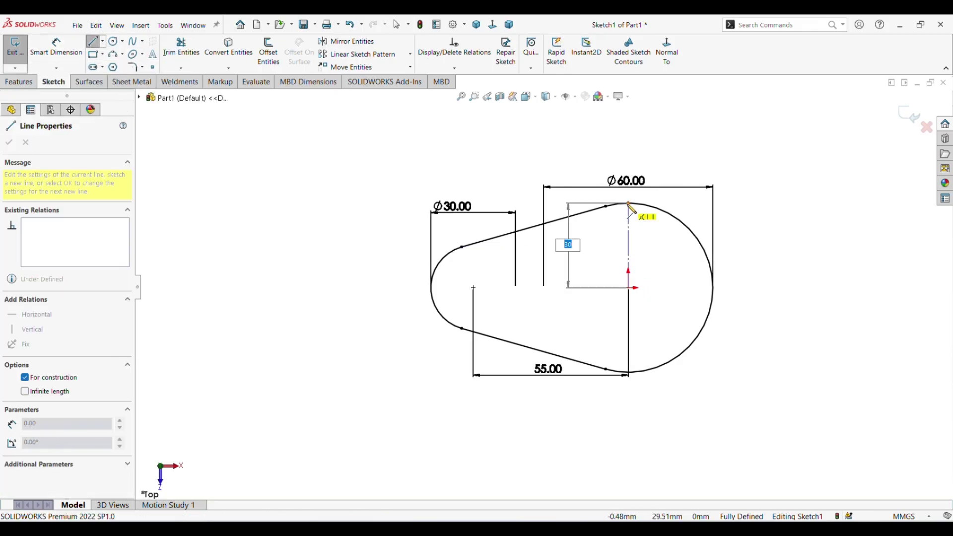
pyautogui.click(628, 204)
pyautogui.rightClick(629, 205)
pyautogui.click(641, 215)
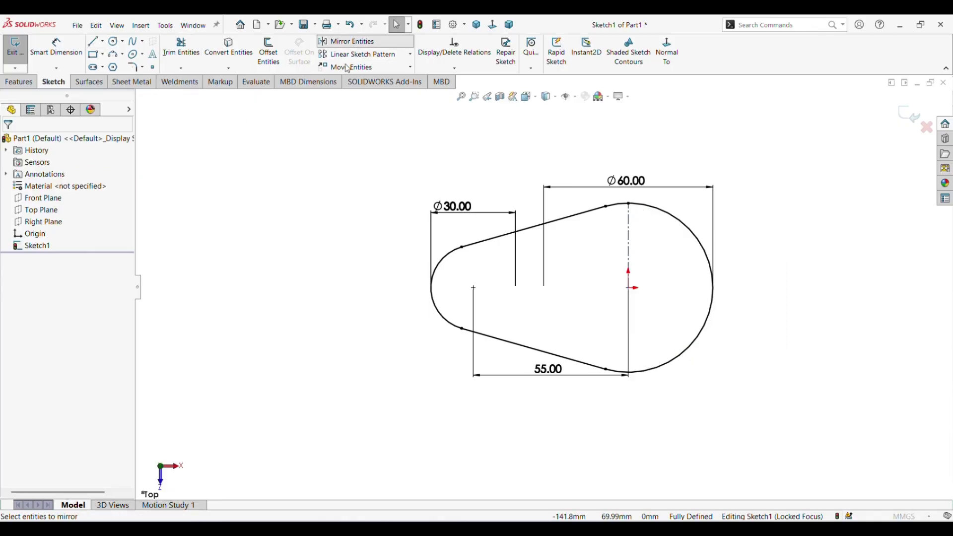
# Step: Mirror both sloped lines and the small end arc about the vertical centerline to form the opposite lobe
pyautogui.click(346, 41)
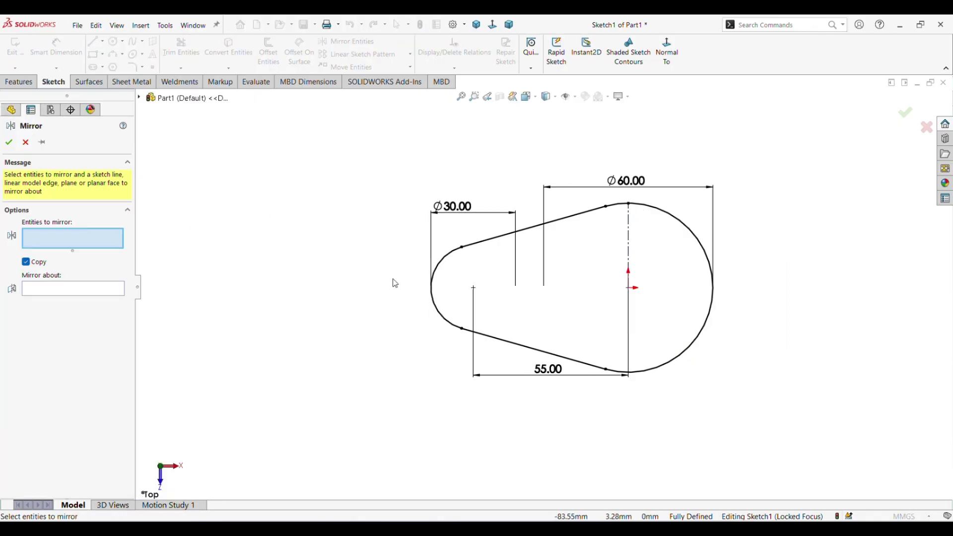
pyautogui.click(529, 231)
pyautogui.click(506, 343)
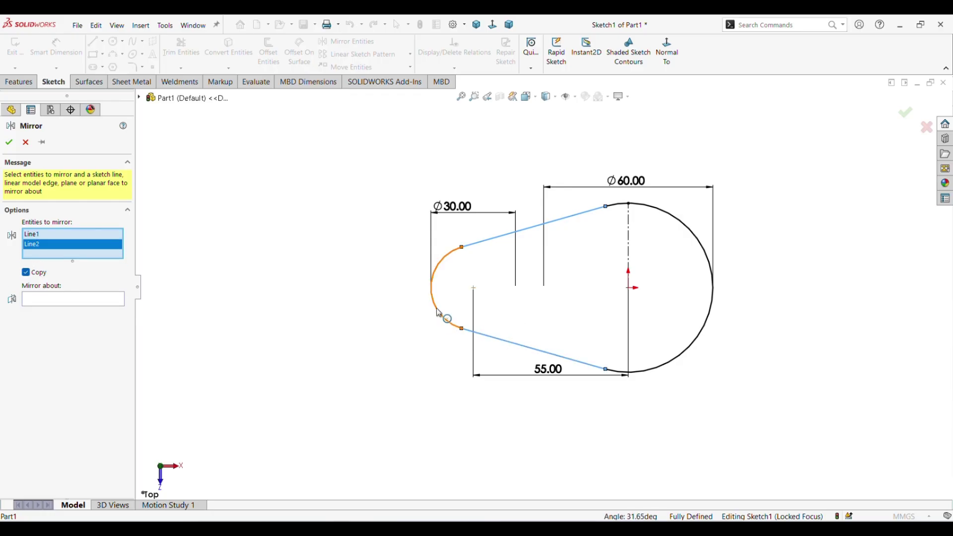
pyautogui.click(439, 313)
pyautogui.click(40, 309)
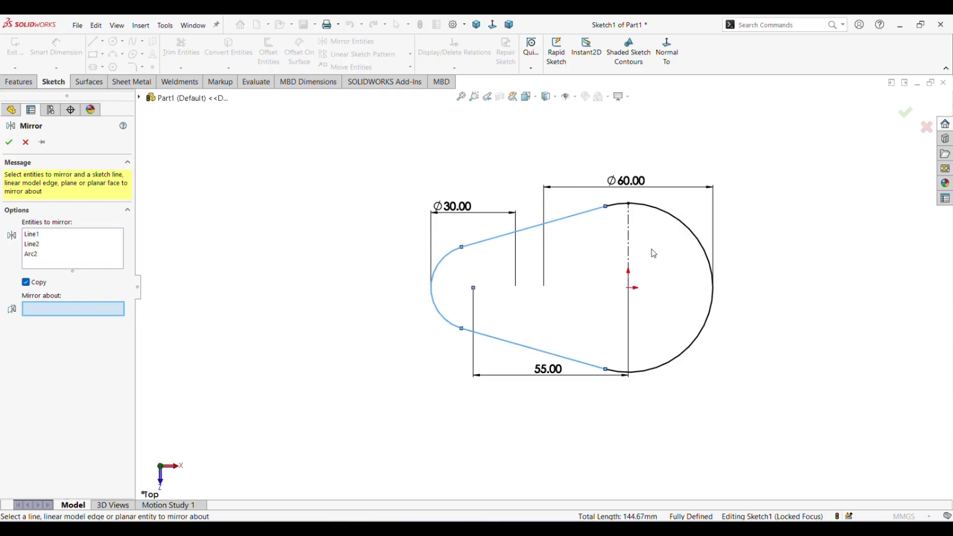
pyautogui.click(629, 239)
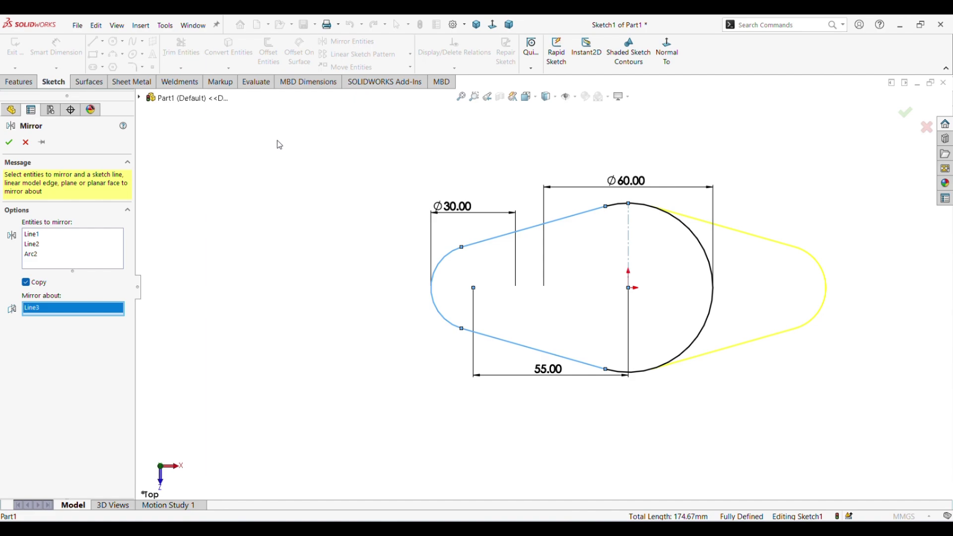
pyautogui.click(7, 143)
# Step: Power-trim the large arc's portion inside the mirrored lobe, leaving one closed flange outline, and exit the sketch
pyautogui.click(182, 47)
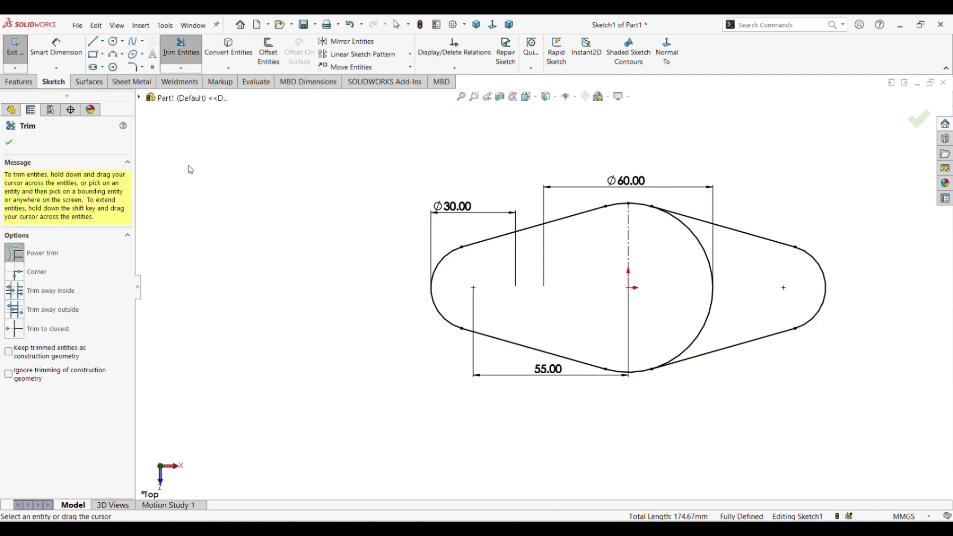
pyautogui.moveTo(661, 263); pyautogui.dragTo(734, 261)
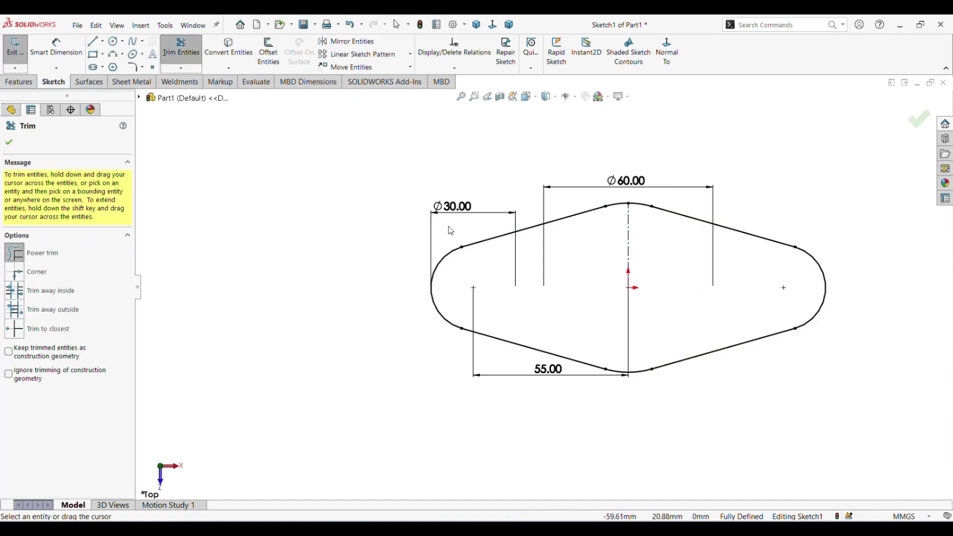
pyautogui.click(9, 143)
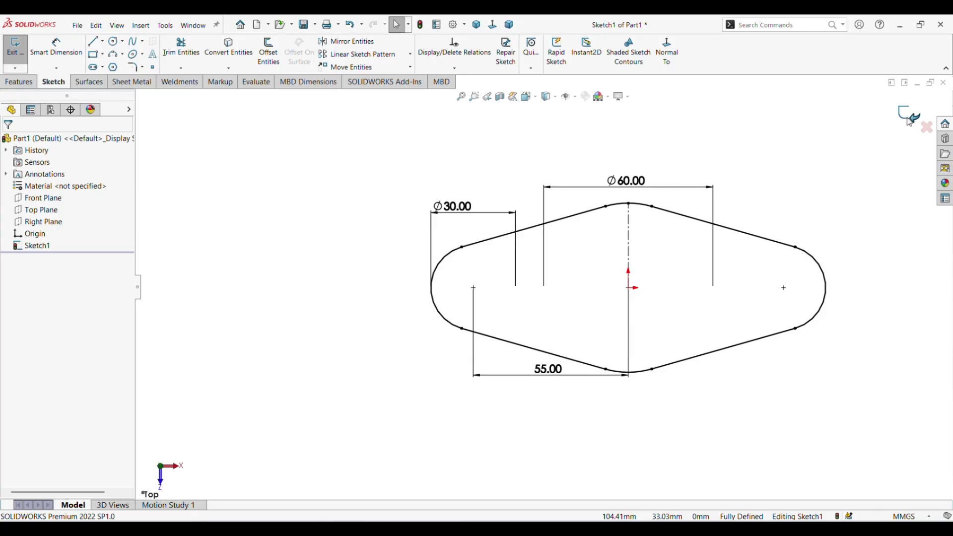
pyautogui.click(17, 47)
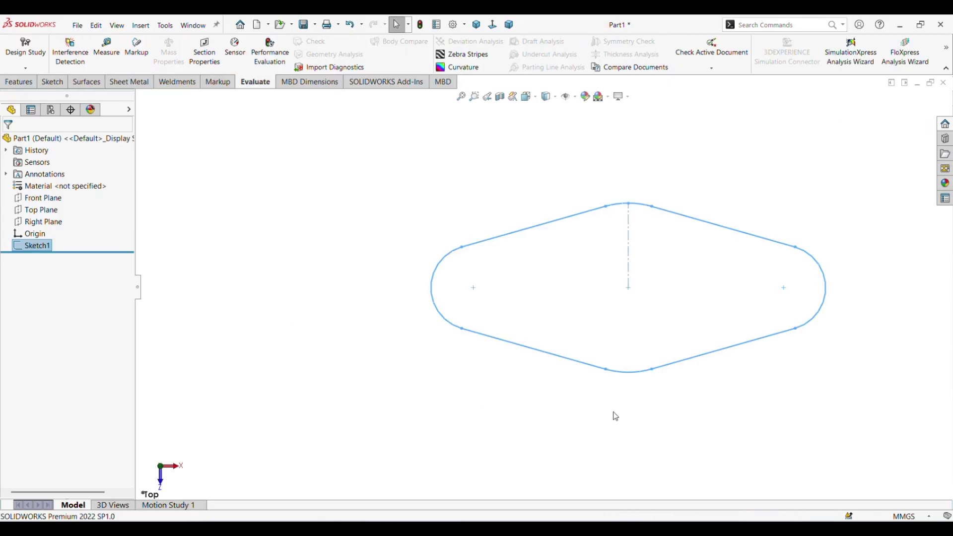
# Step: Check the flange thickness in the exercise drawing and extrude the flange profile as a 10 mm blind boss
pyautogui.click(25, 82)
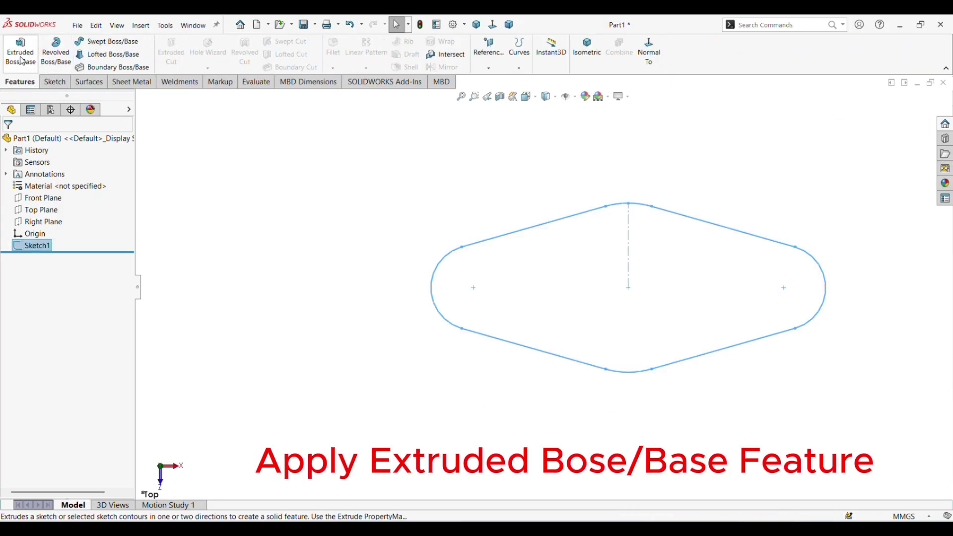
pyautogui.click(20, 49)
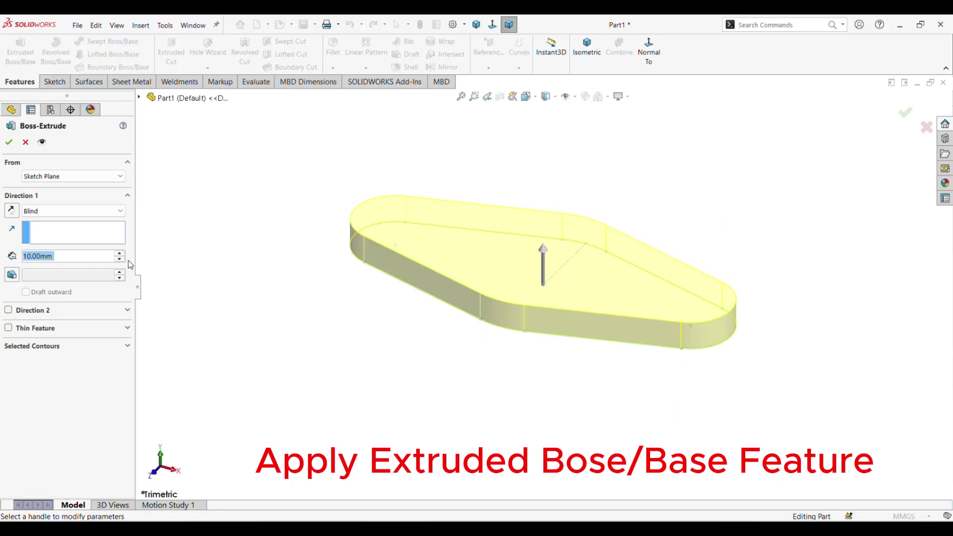
pyautogui.hotkey('alt', 'Tab')
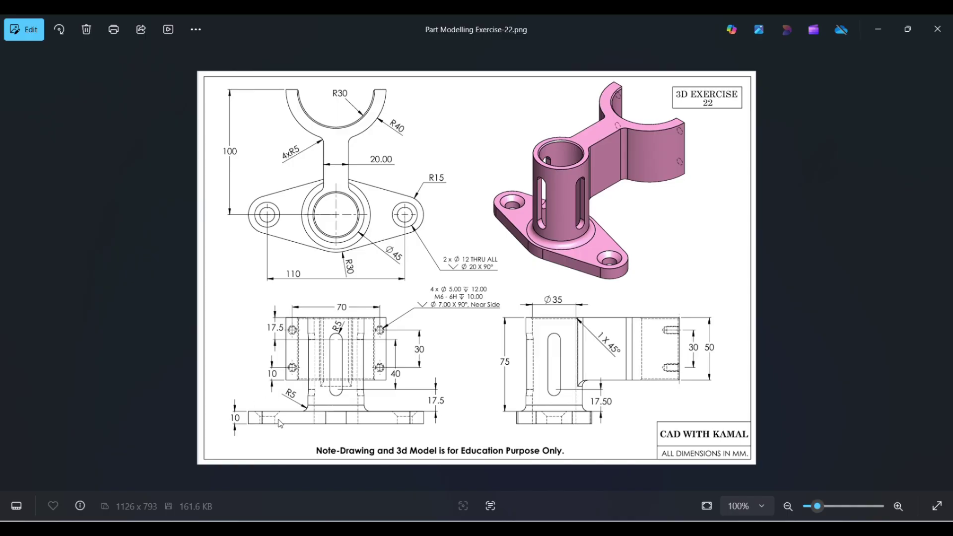
pyautogui.hotkey('alt', 'Tab')
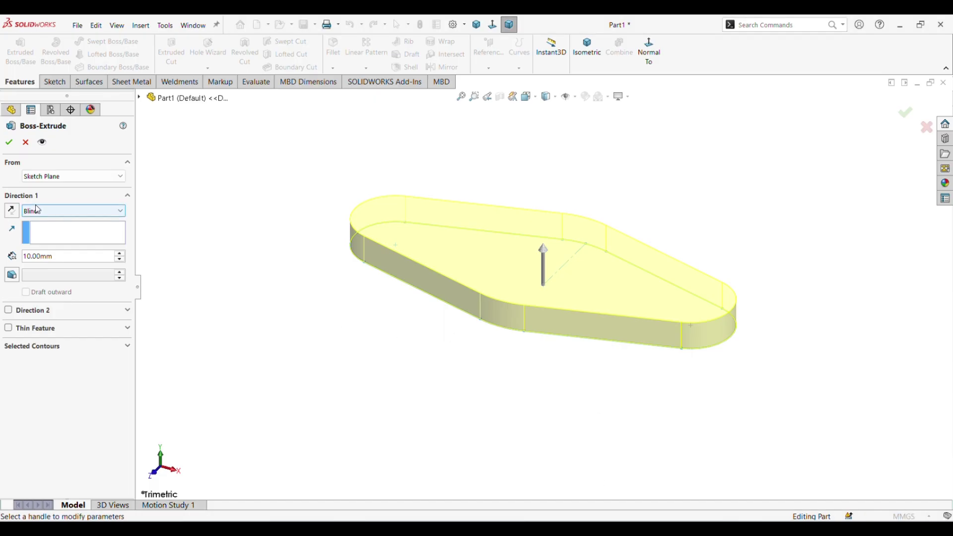
pyautogui.click(8, 142)
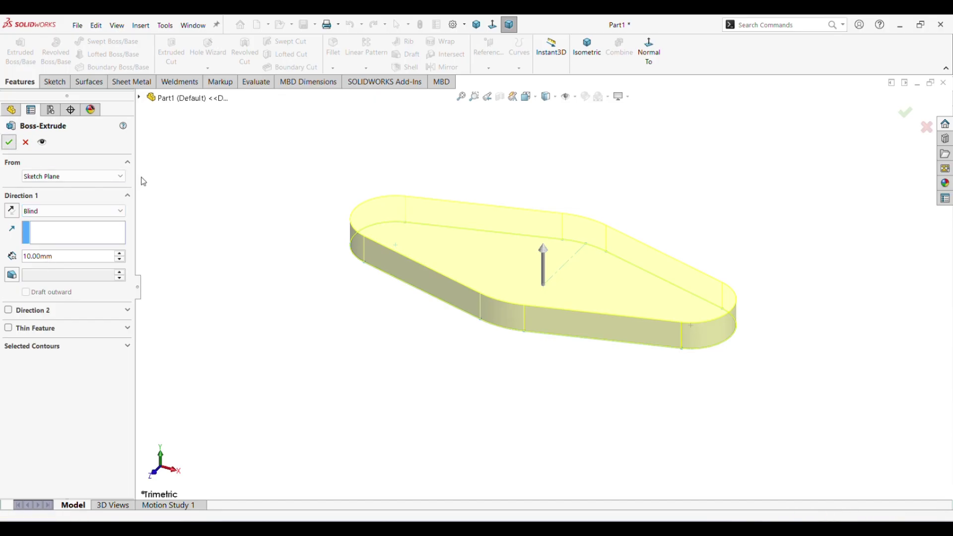
# Step: Set up an ISO M12 hex socket countersunk hole with close fit, 12 mm bore, 20 mm by 90° countersink, and Through All
pyautogui.moveTo(717, 444)
pyautogui.mouseDown(button='middle')
pyautogui.moveTo(762, 183)
pyautogui.moveTo(721, 436)
pyautogui.mouseUp(button='middle')
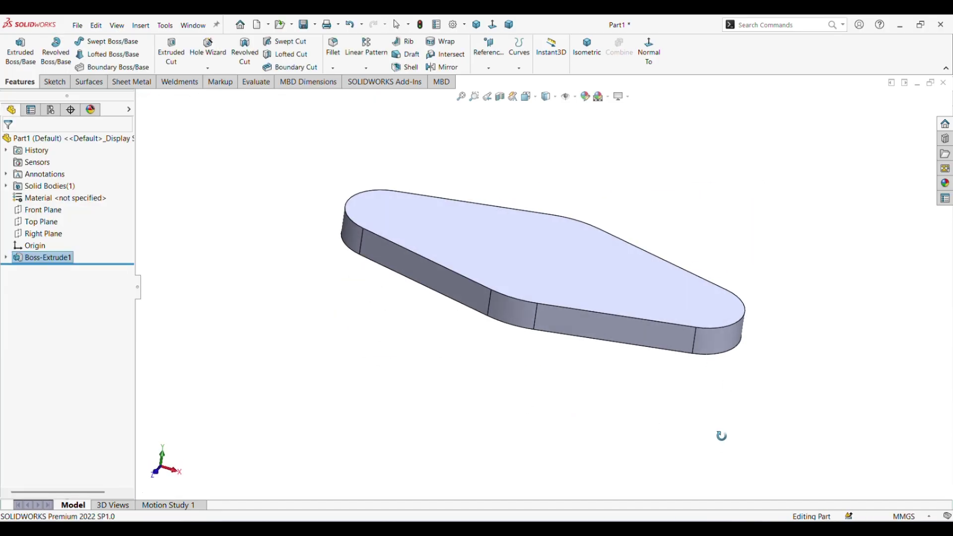
pyautogui.click(586, 50)
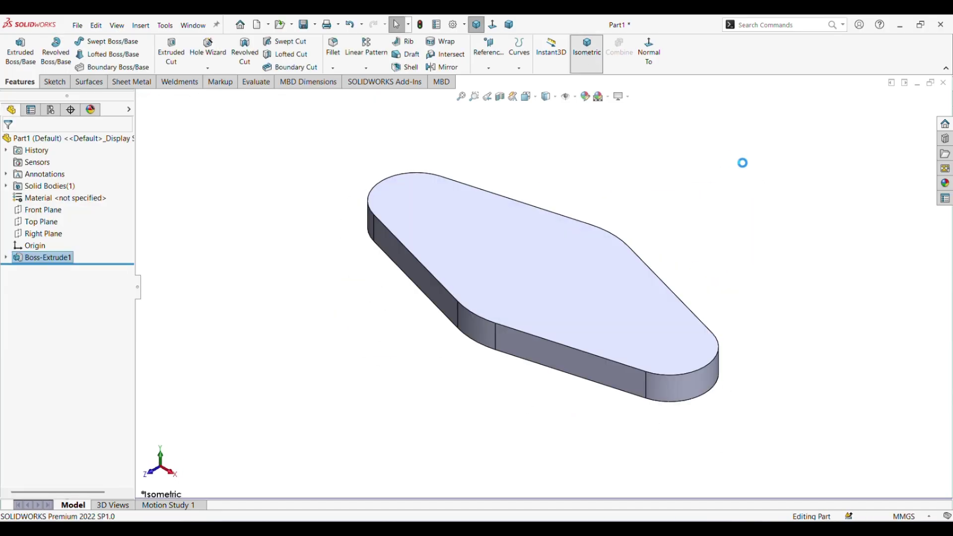
pyautogui.click(211, 55)
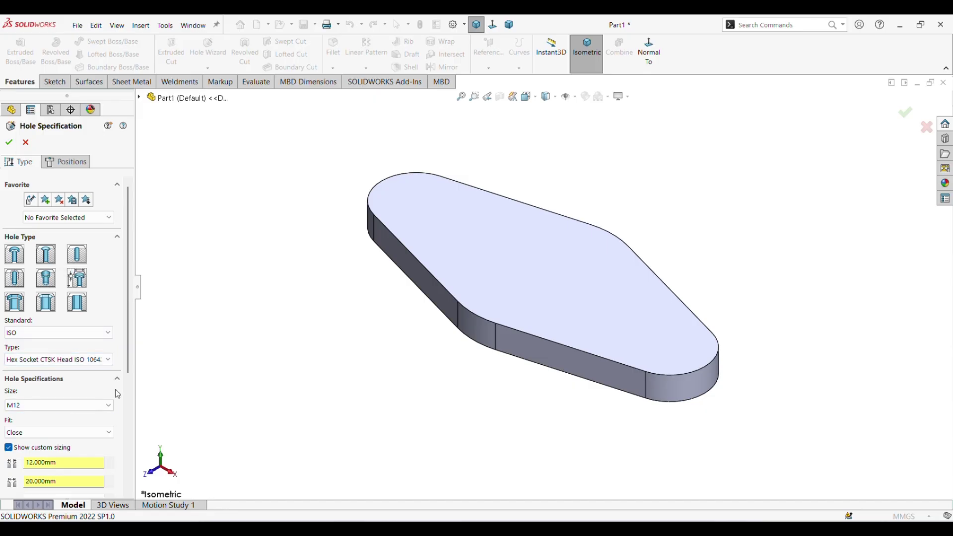
pyautogui.scroll(-3, 130, 352)
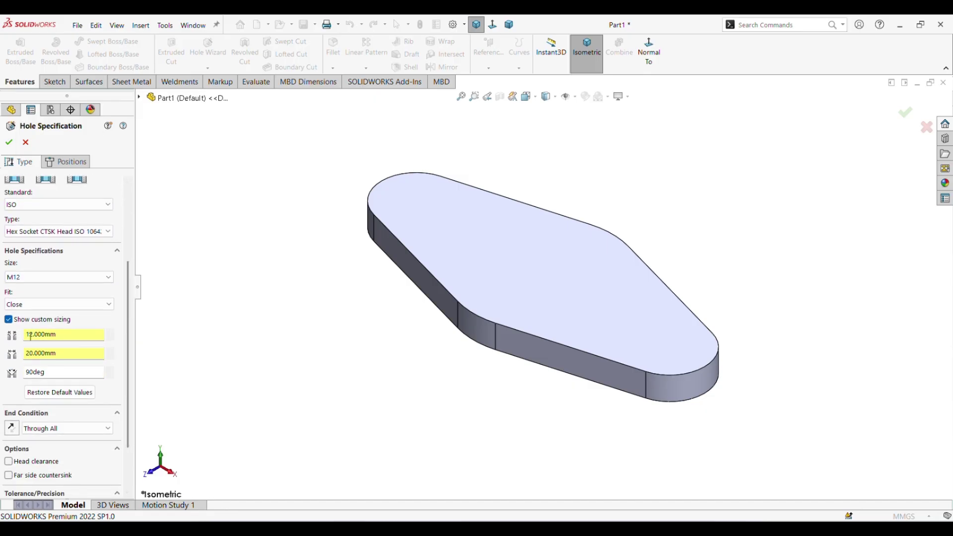
pyautogui.click(9, 319)
pyautogui.click(9, 320)
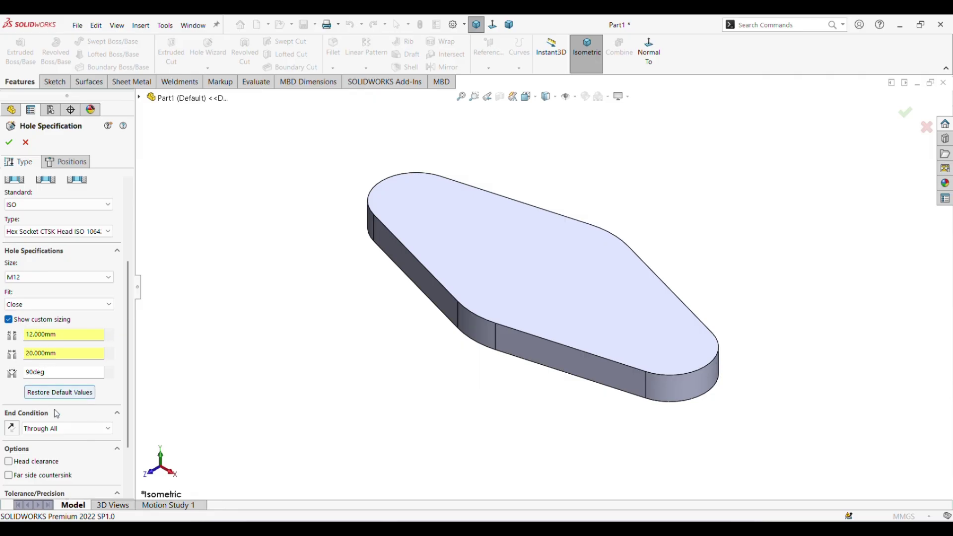
pyautogui.scroll(-5, 125, 386)
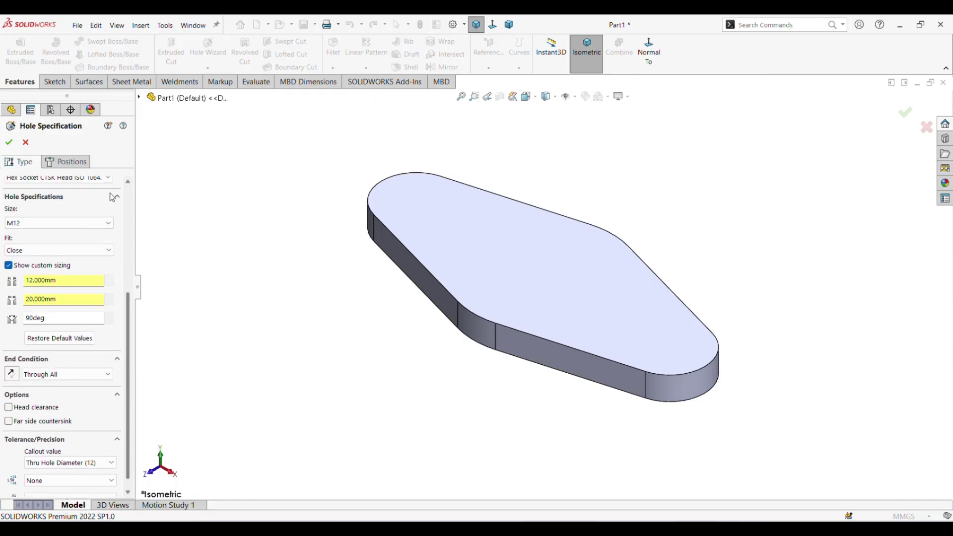
# Step: Place the two countersunk holes with a 3D sketch at the centers of both end arcs on the flange's upper face
pyautogui.click(67, 162)
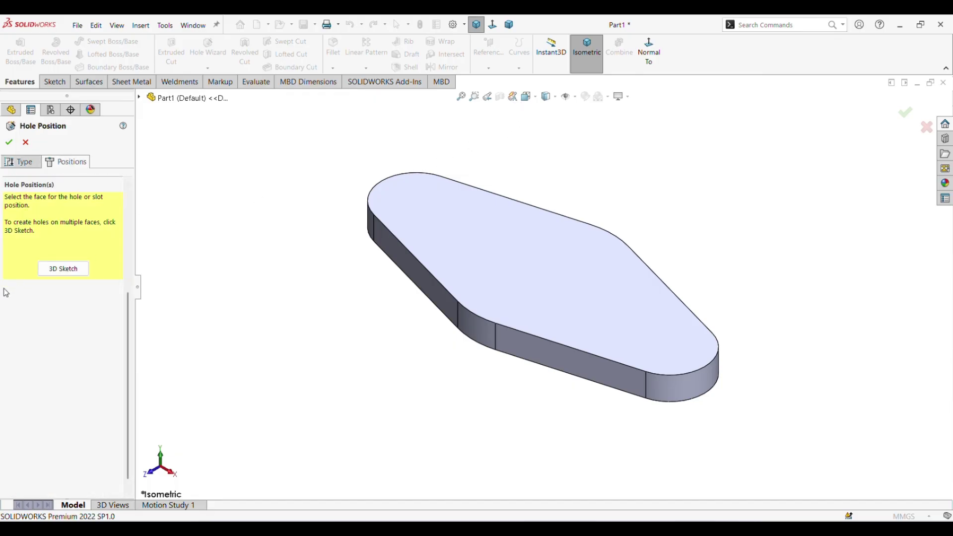
pyautogui.click(63, 268)
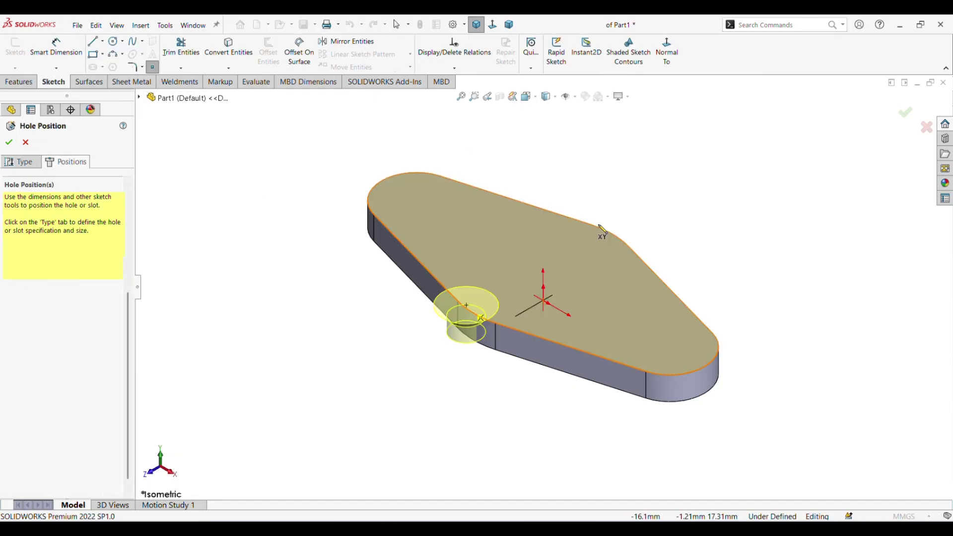
pyautogui.click(528, 100)
pyautogui.click(415, 340)
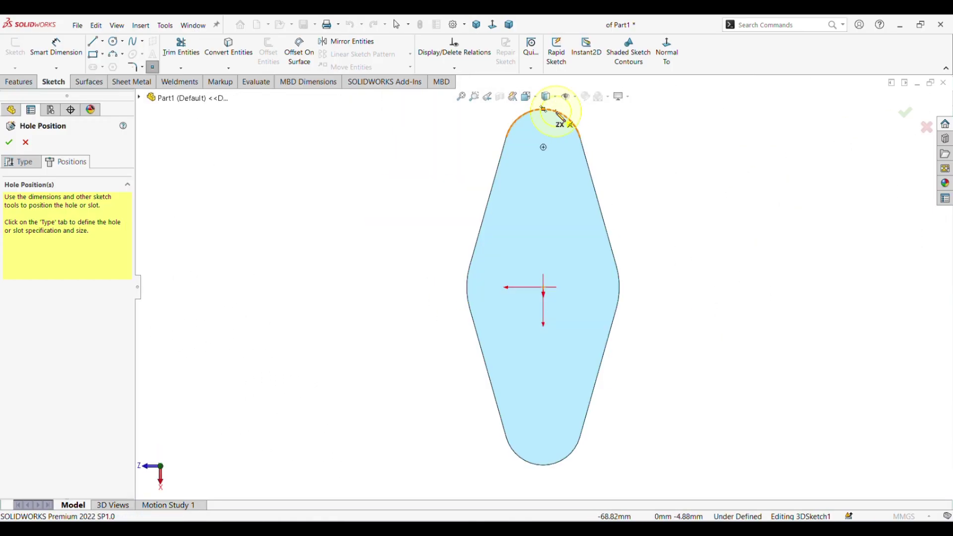
pyautogui.click(544, 147)
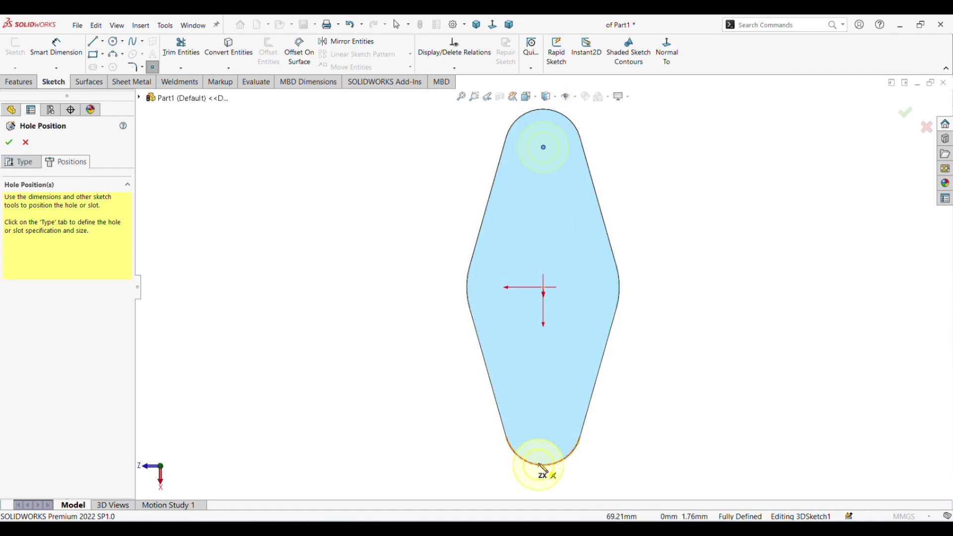
pyautogui.click(543, 427)
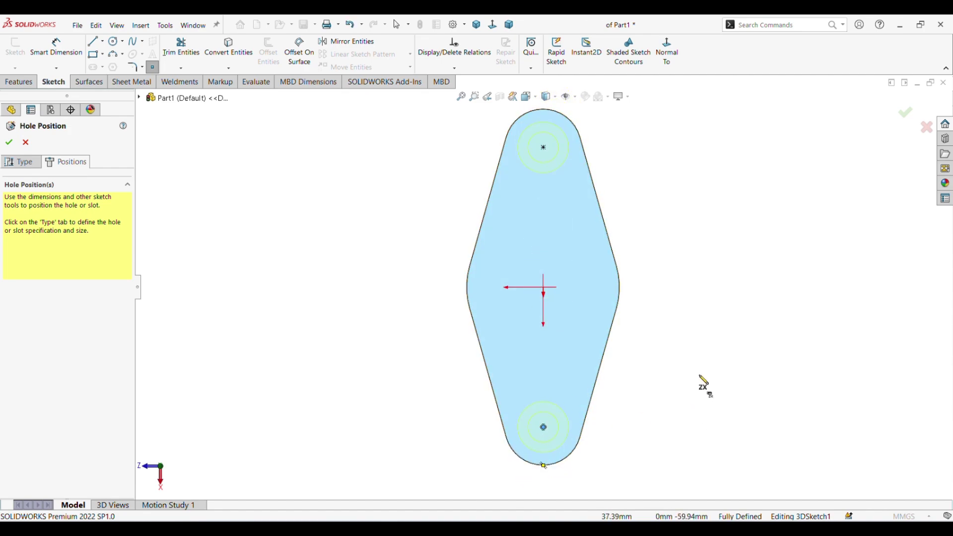
pyautogui.click(11, 148)
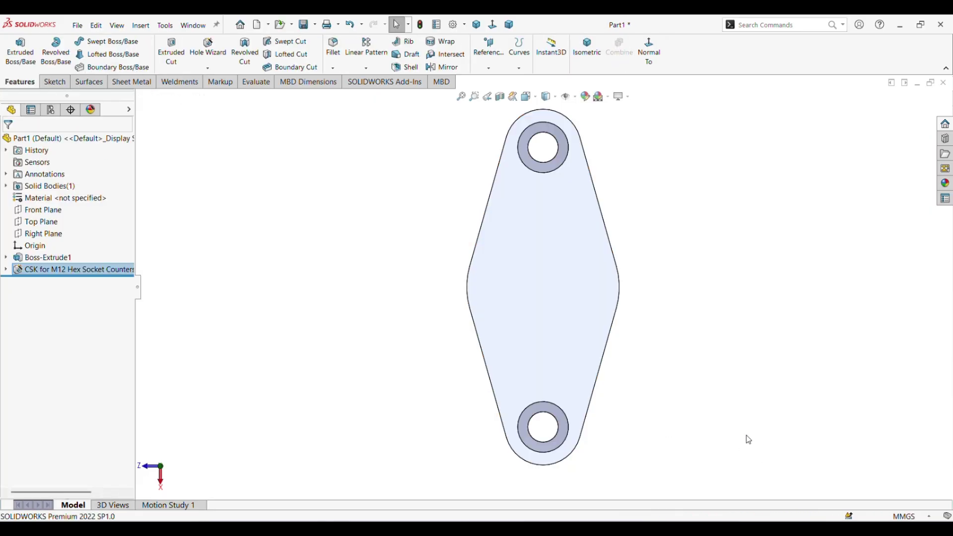
pyautogui.moveTo(746, 439); pyautogui.dragTo(812, 285, button='middle')
pyautogui.click(597, 65)
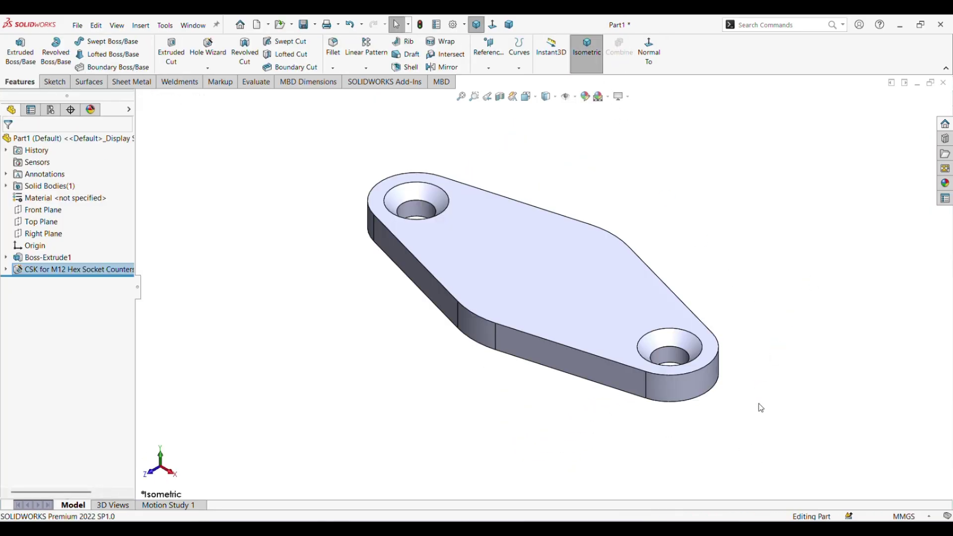
pyautogui.moveTo(757, 404); pyautogui.dragTo(791, 330, button='middle')
pyautogui.click(587, 47)
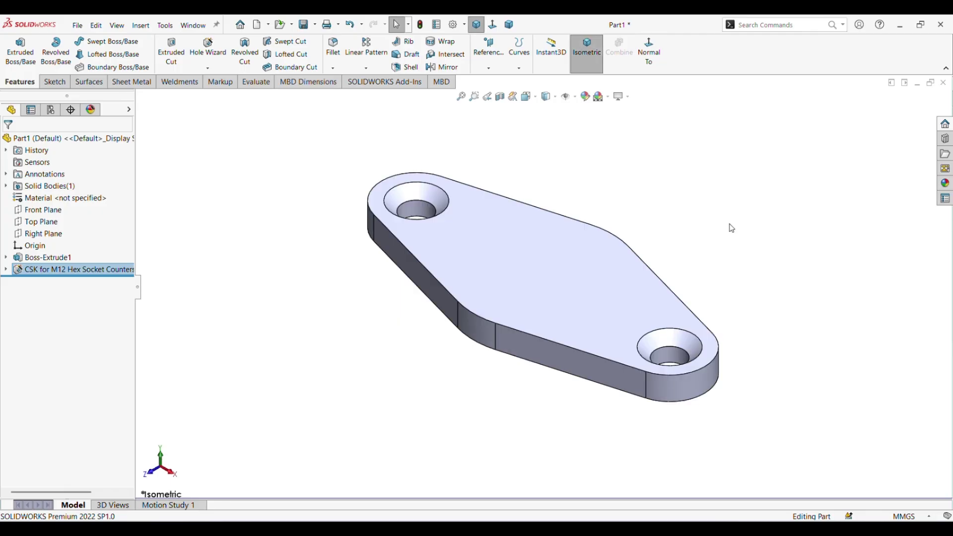
pyautogui.click(502, 288)
pyautogui.click(275, 271)
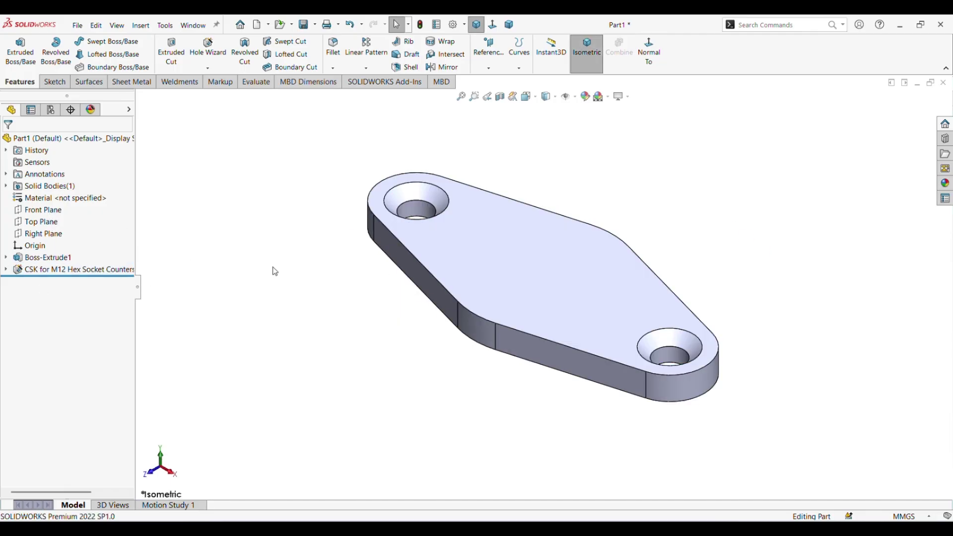
pyautogui.click(497, 267)
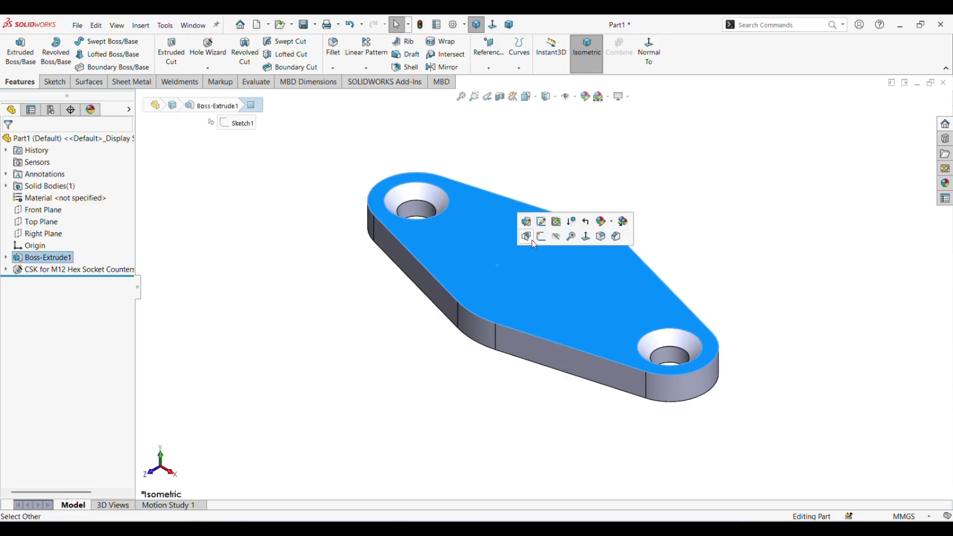
pyautogui.click(334, 270)
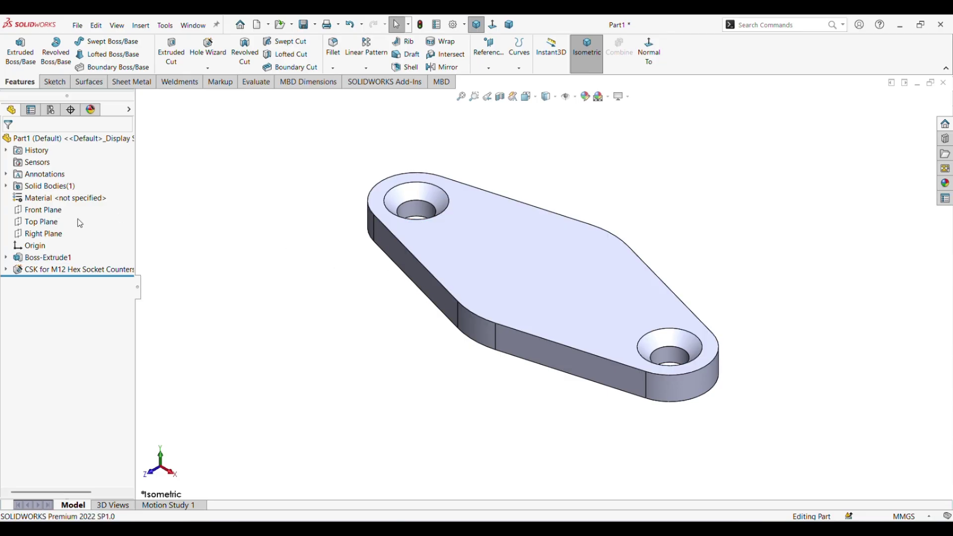
# Step: Start a sketch on the Front Plane and draw a vertical centerline about 118 mm long upward from the origin
pyautogui.click(51, 212)
pyautogui.click(63, 195)
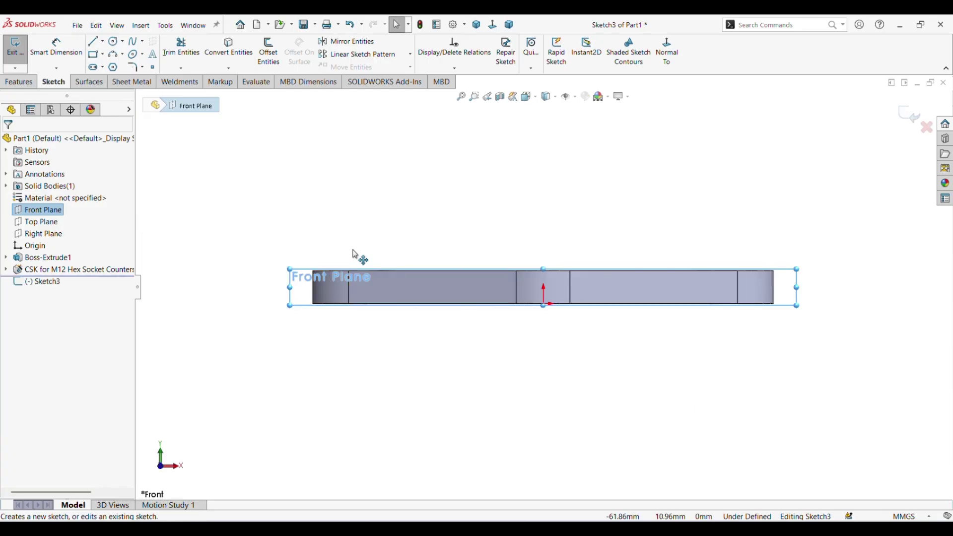
pyautogui.click(93, 41)
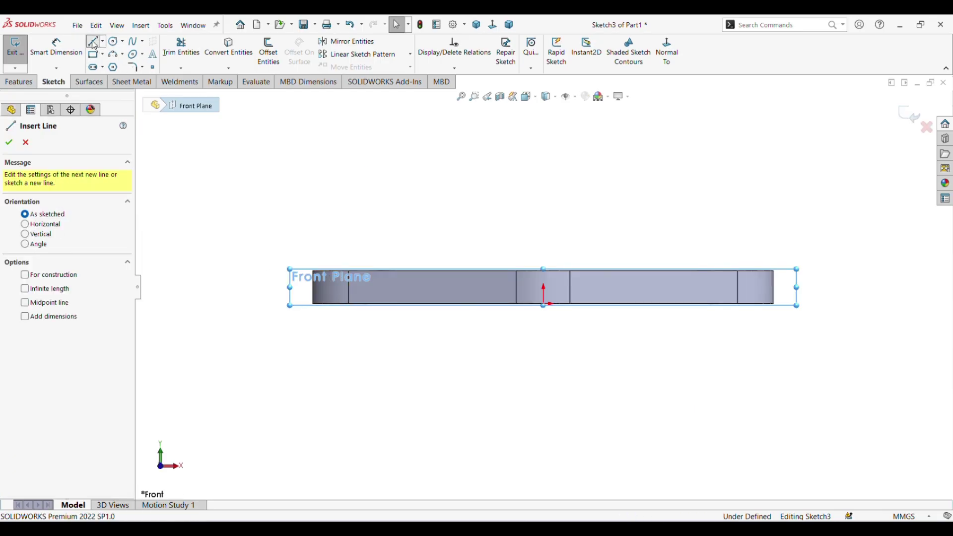
pyautogui.click(102, 41)
pyautogui.click(117, 66)
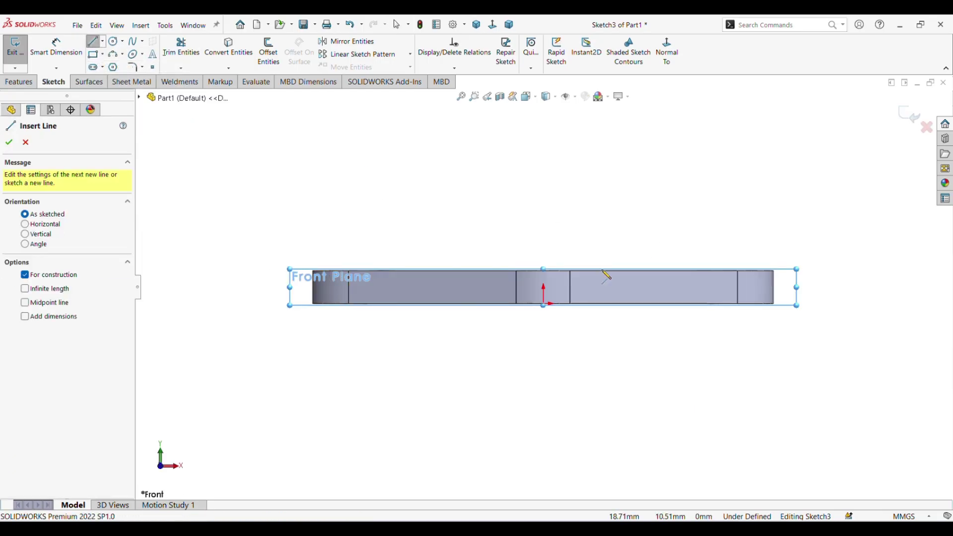
pyautogui.click(544, 304)
pyautogui.scroll(4, 556, 164)
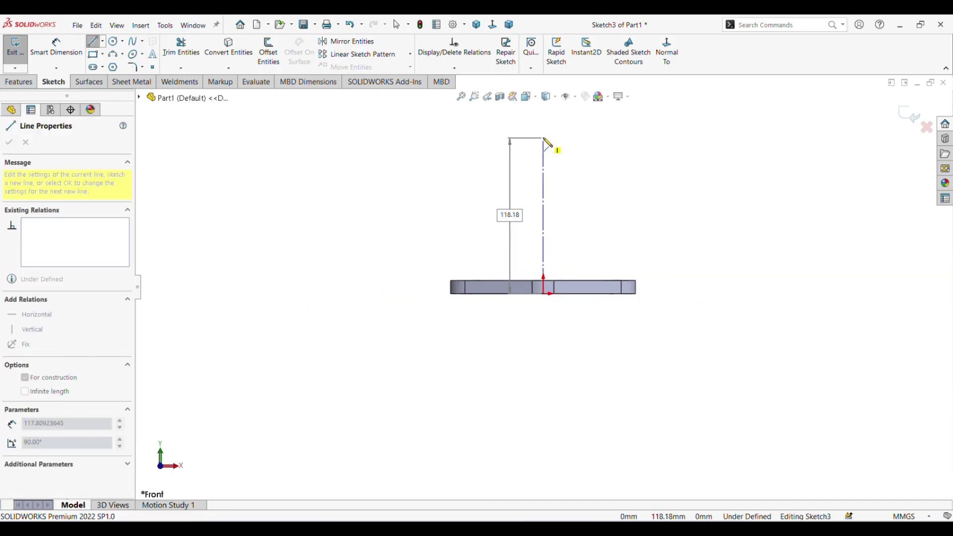
pyautogui.click(548, 142)
pyautogui.rightClick(548, 143)
pyautogui.click(575, 144)
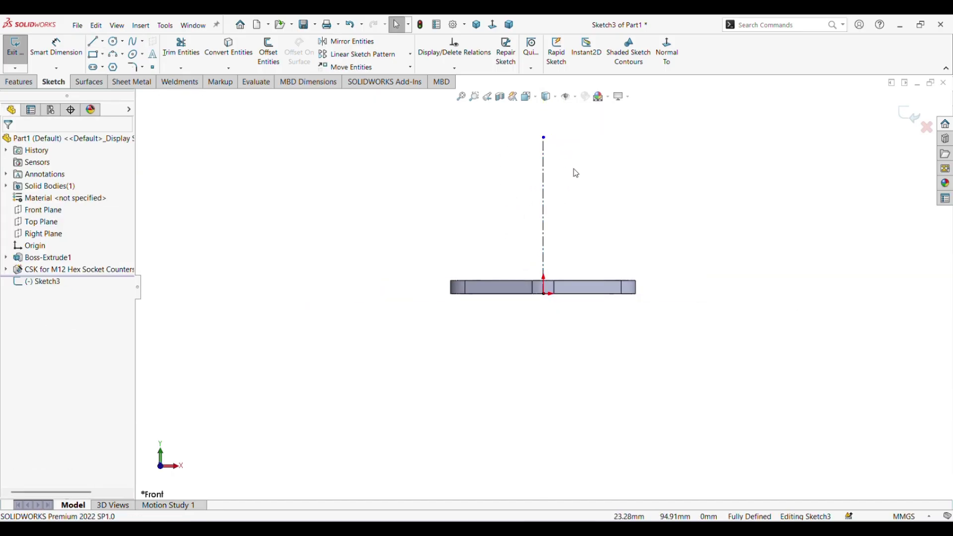
# Step: Draw a closed rectangular profile of lines, about 29 mm wide and 78 mm tall, on the flange's upper edge left of the centerline
pyautogui.click(93, 42)
pyautogui.scroll(-3, 611, 209)
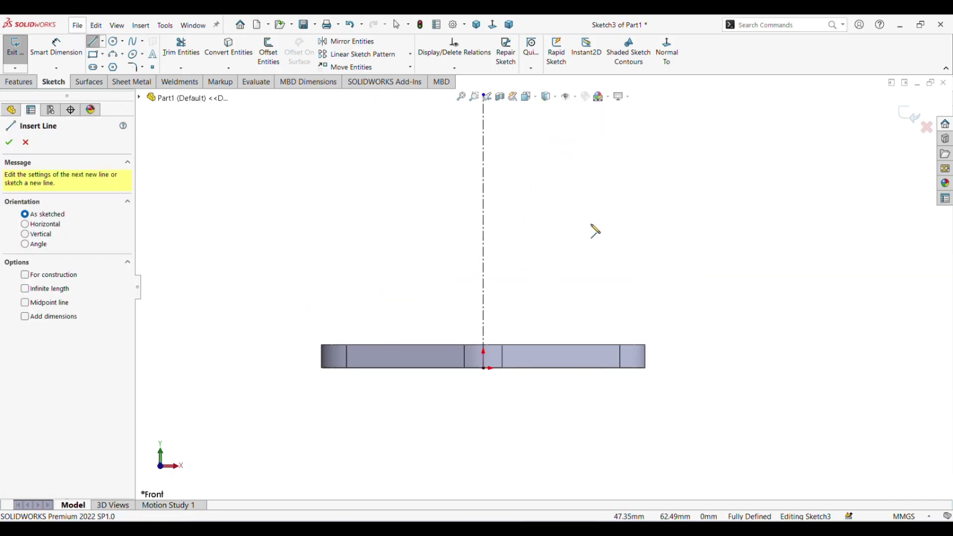
pyautogui.click(447, 344)
pyautogui.click(380, 344)
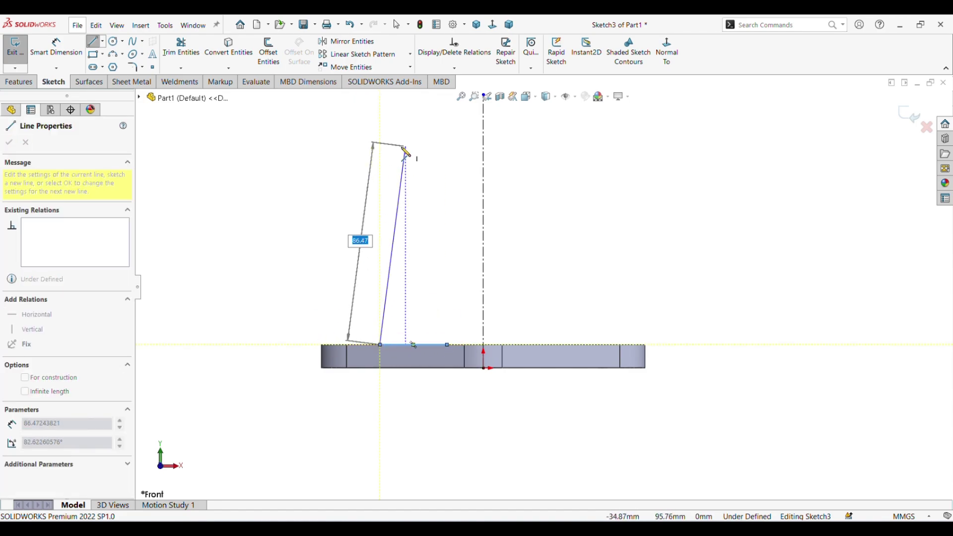
pyautogui.click(379, 165)
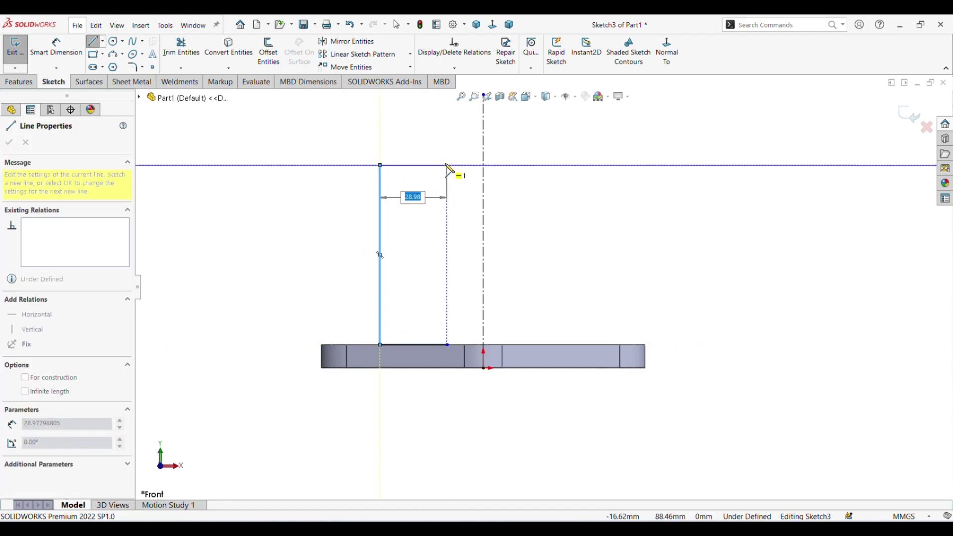
pyautogui.click(447, 165)
pyautogui.click(447, 345)
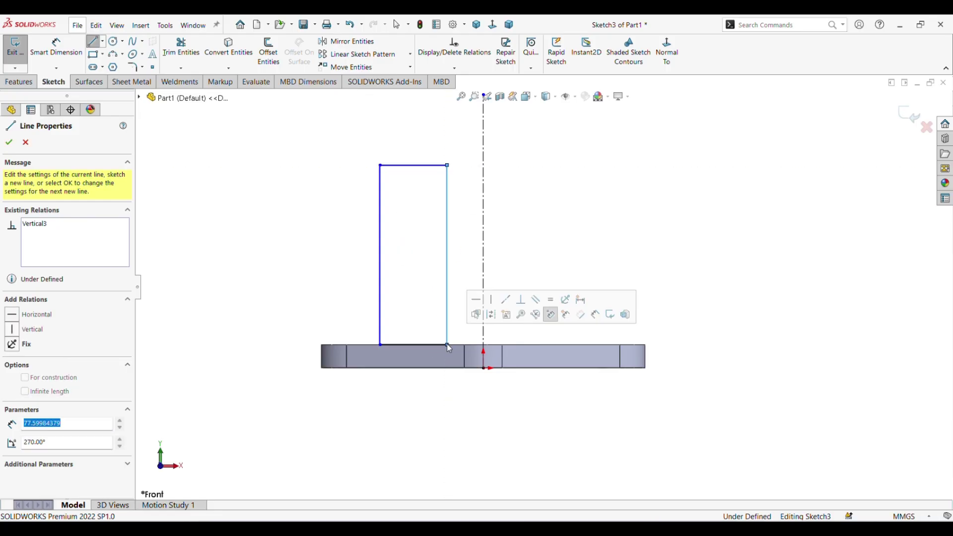
pyautogui.rightClick(446, 344)
pyautogui.click(456, 352)
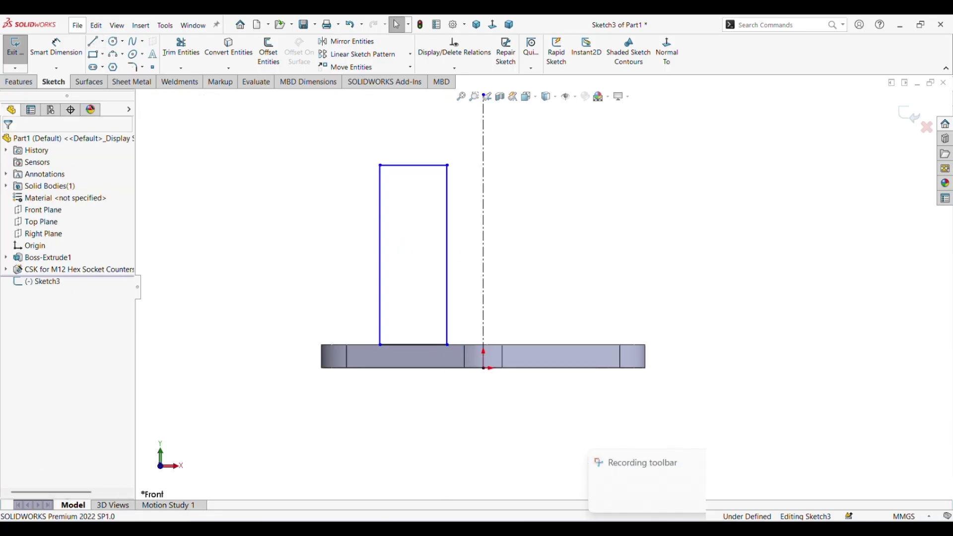
# Step: Check the cylinder sizes in the exercise drawing and dimension the profile's inner line as a 35 mm diameter about the centerline
pyautogui.click(620, 529)
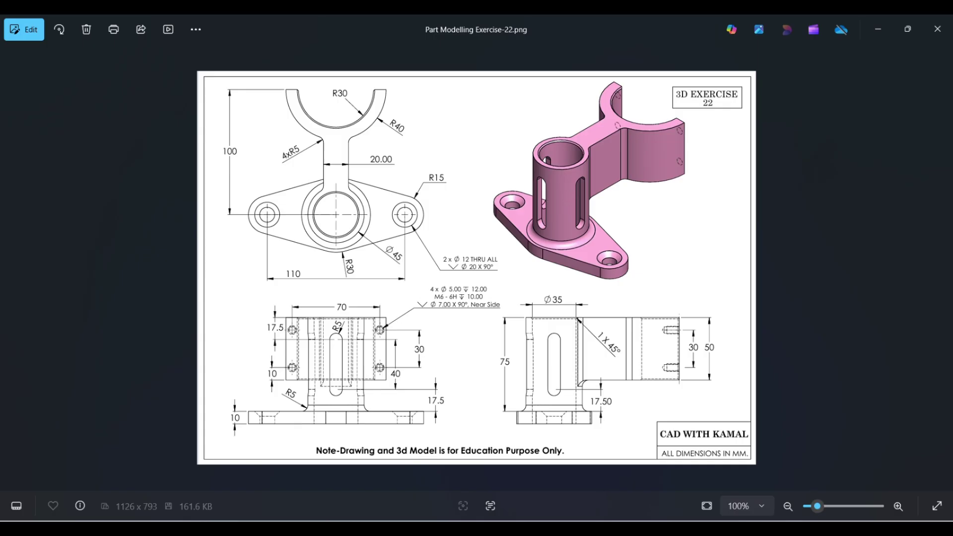
pyautogui.click(621, 529)
pyautogui.click(65, 53)
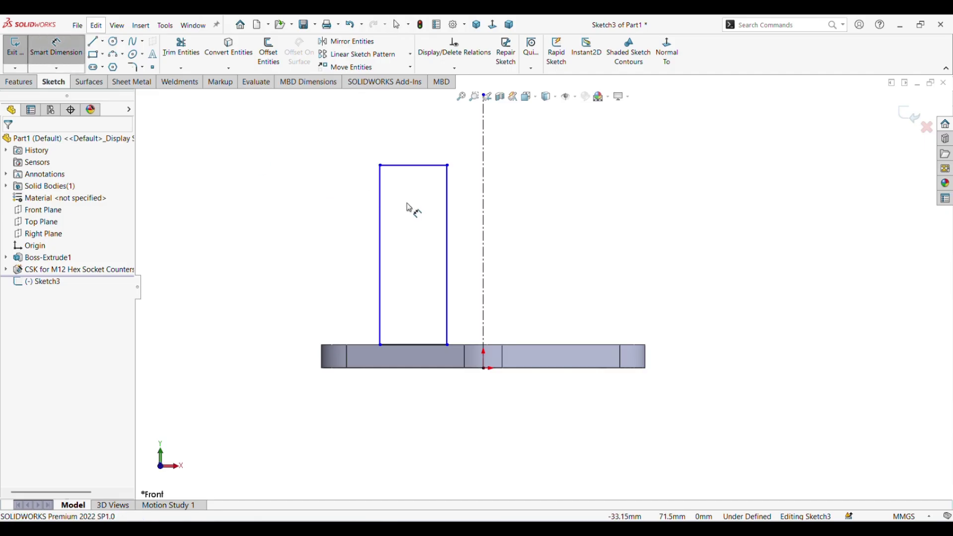
pyautogui.click(454, 231)
pyautogui.click(485, 231)
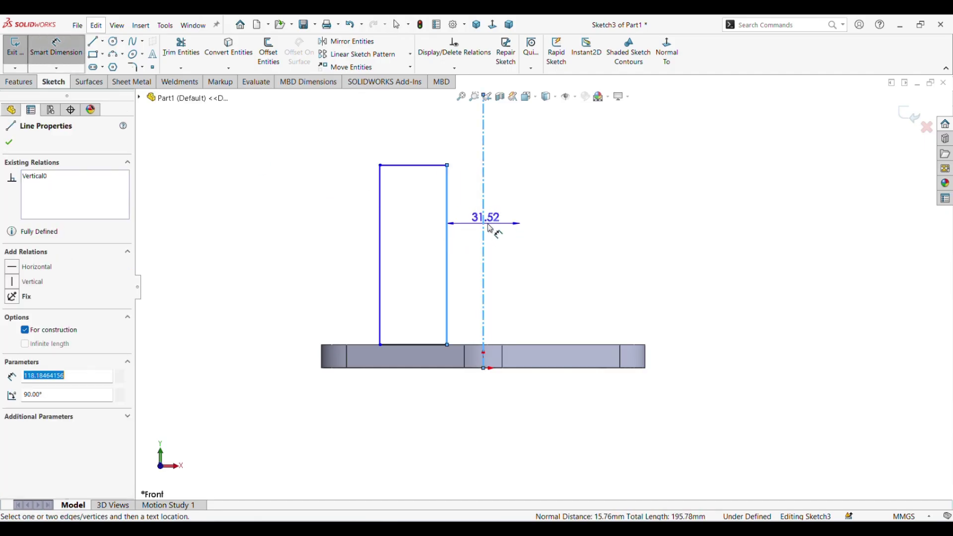
pyautogui.click(551, 244)
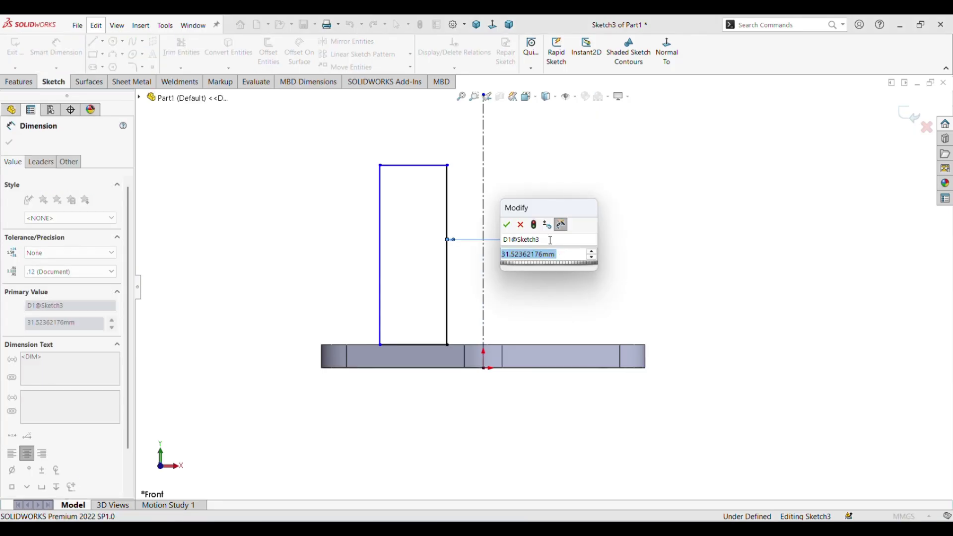
pyautogui.write('35')
pyautogui.press('Return')
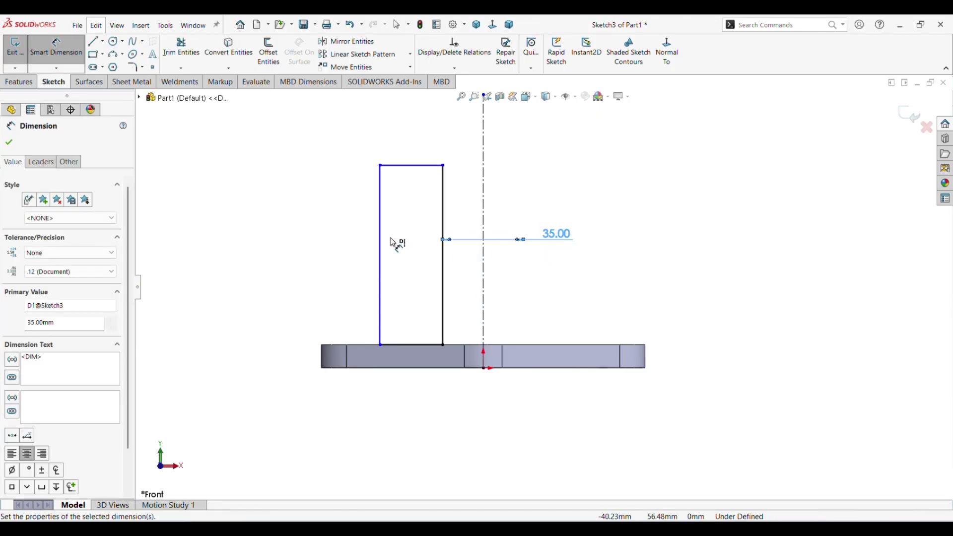
# Step: Dimension the profile's outer vertical line as a 45 mm diameter about the centerline
pyautogui.click(383, 249)
pyautogui.click(483, 246)
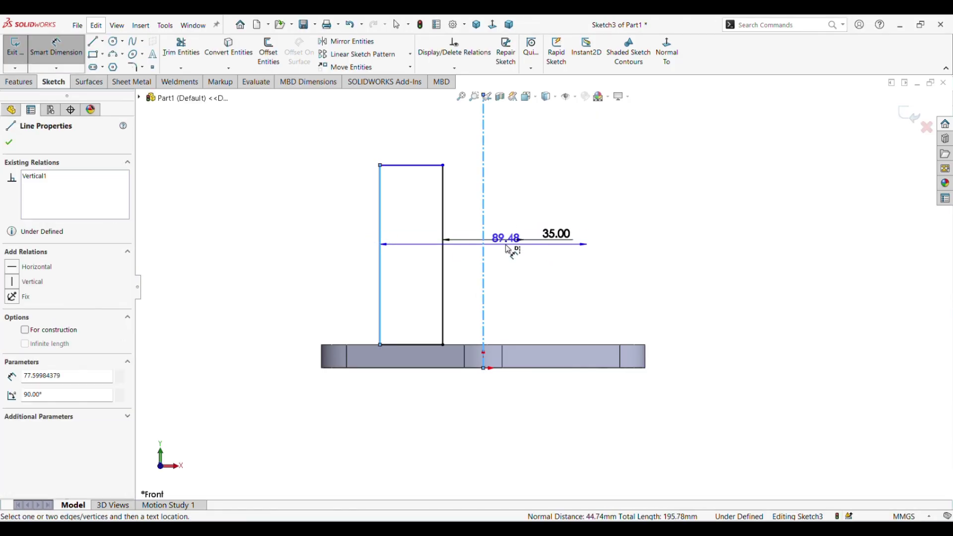
pyautogui.click(524, 274)
pyautogui.write('45')
pyautogui.press('Return')
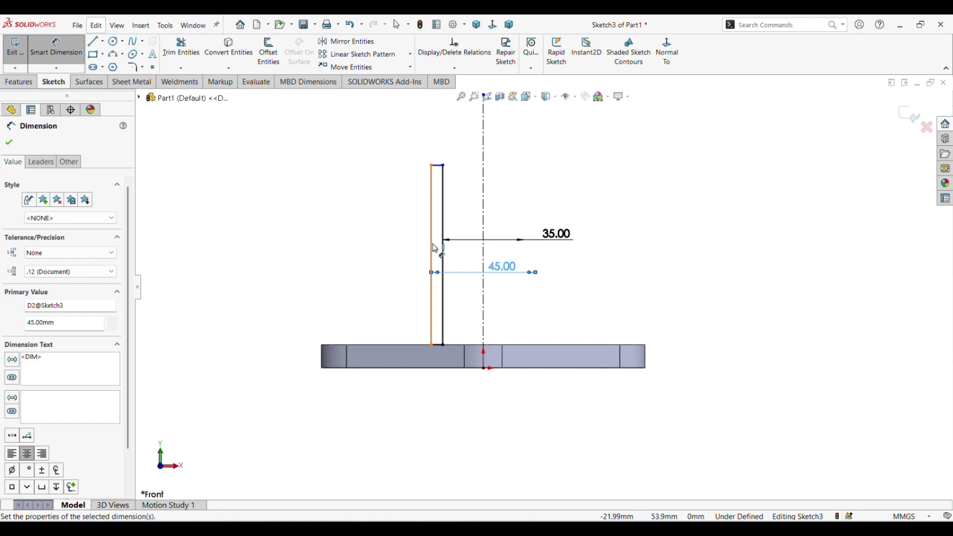
pyautogui.press('Escape')
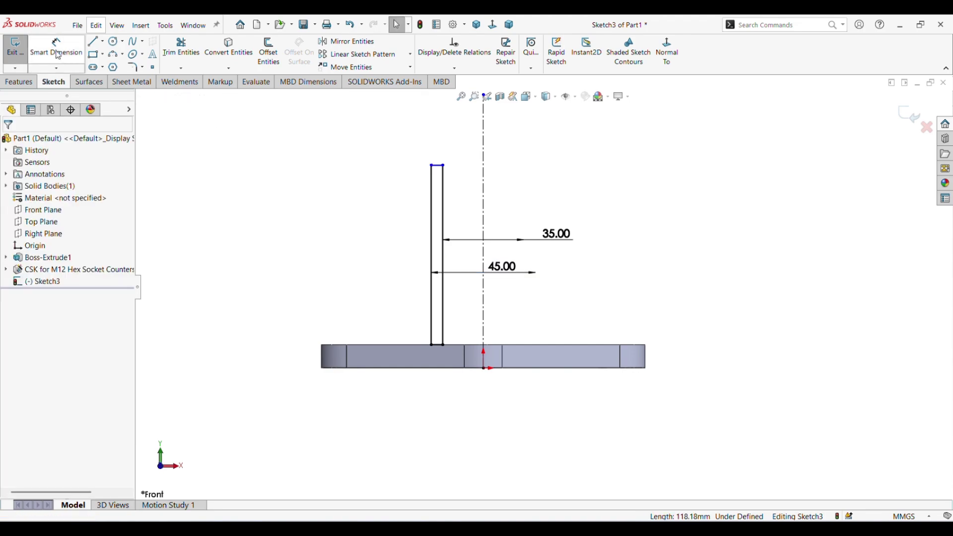
# Step: Dimension the profile's outer vertical line to a height of 75 mm
pyautogui.click(431, 221)
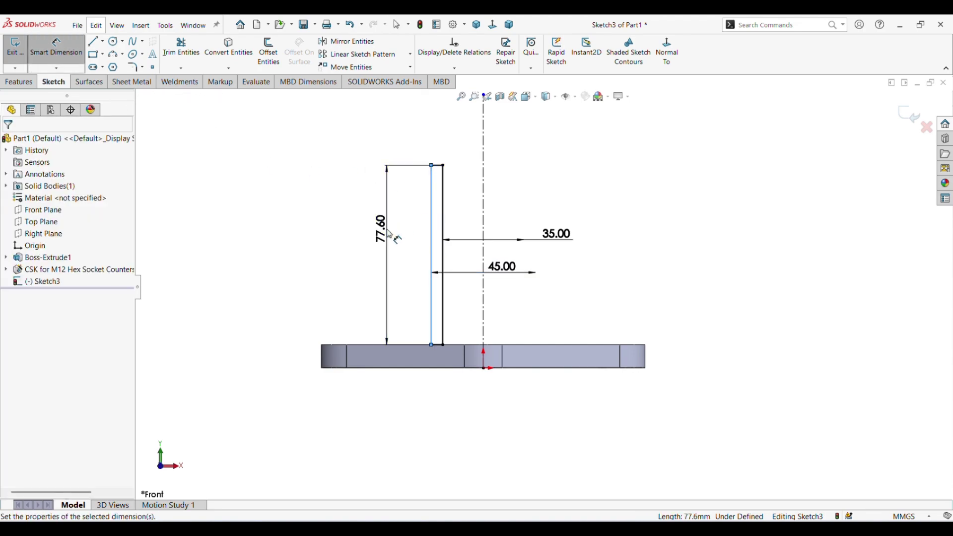
pyautogui.click(393, 224)
pyautogui.press('Return')
pyautogui.press('Escape')
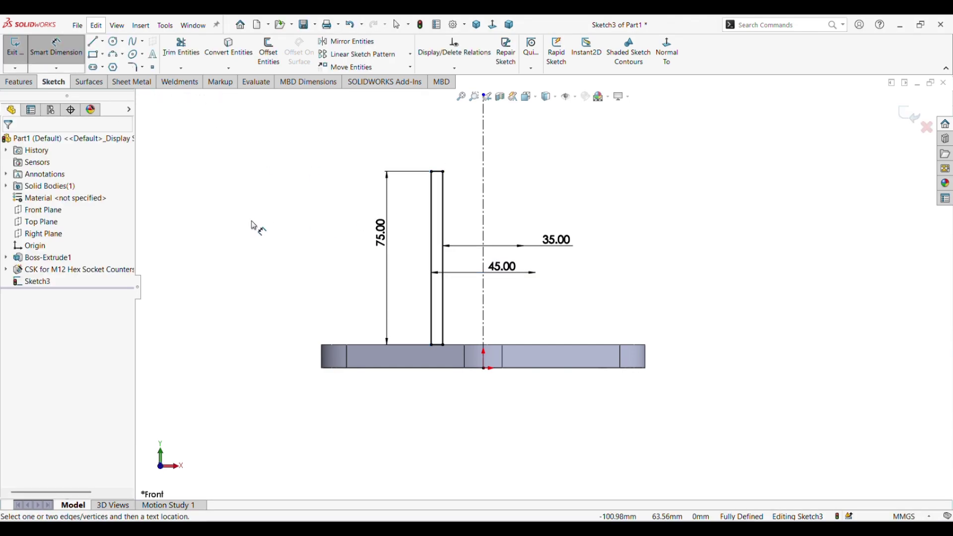
pyautogui.press('Escape')
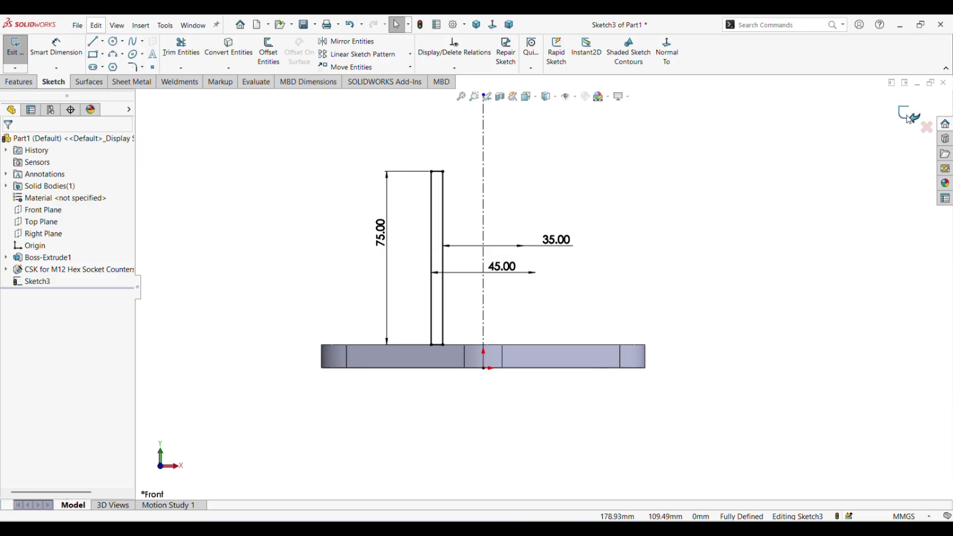
# Step: Close the sketch and revolve the profile 360° about the vertical centerline as a blind boss with Merge result on
pyautogui.click(910, 119)
pyautogui.click(56, 50)
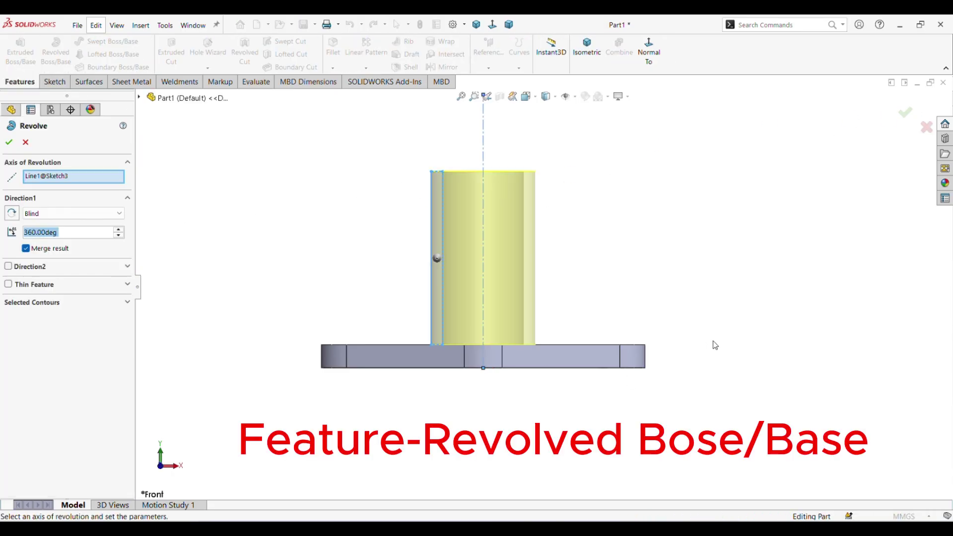
pyautogui.moveTo(765, 271); pyautogui.dragTo(736, 400, button='middle')
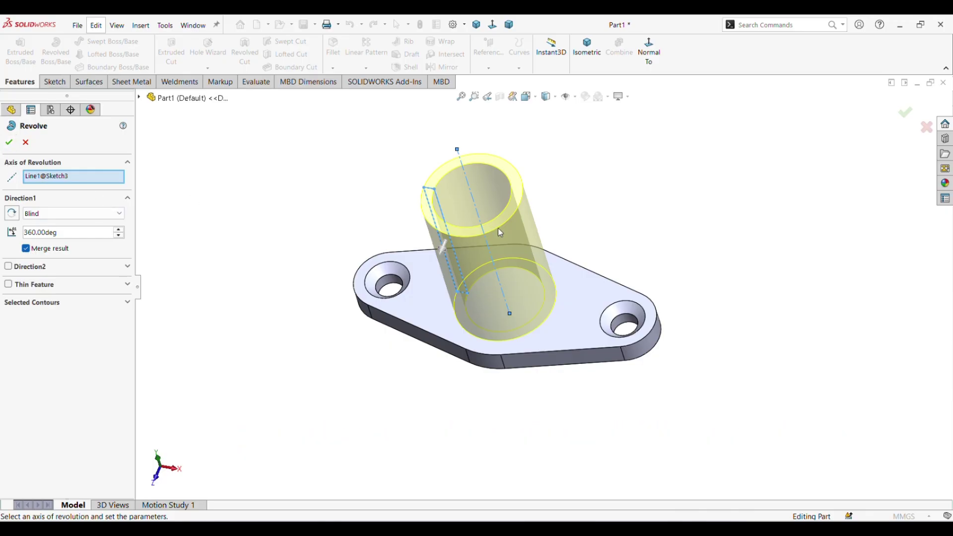
pyautogui.click(8, 140)
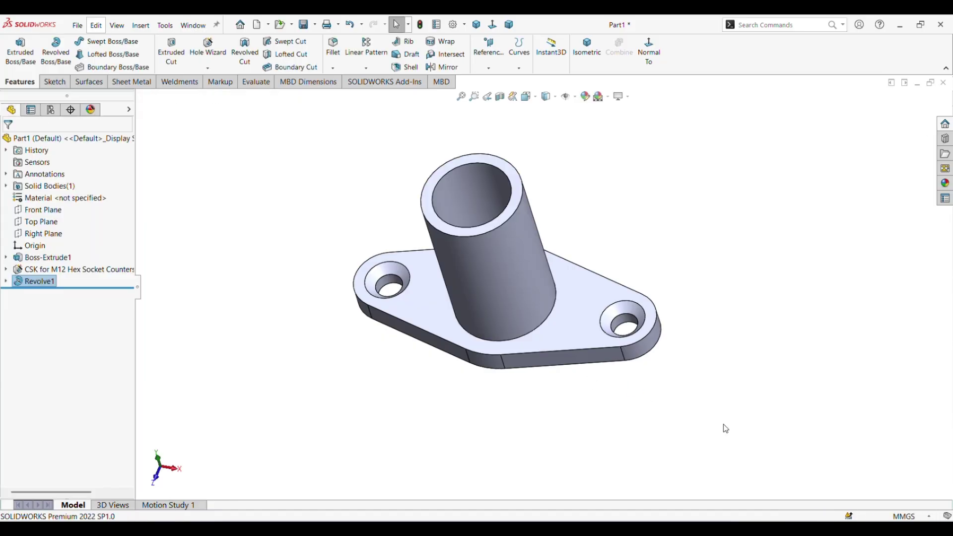
# Step: Create a sketch on the cylinder's upper ring face containing the converted 35 mm inner circular edge
pyautogui.moveTo(723, 424); pyautogui.dragTo(738, 282, button='middle')
pyautogui.click(842, 245)
pyautogui.moveTo(843, 237); pyautogui.dragTo(805, 353, button='middle')
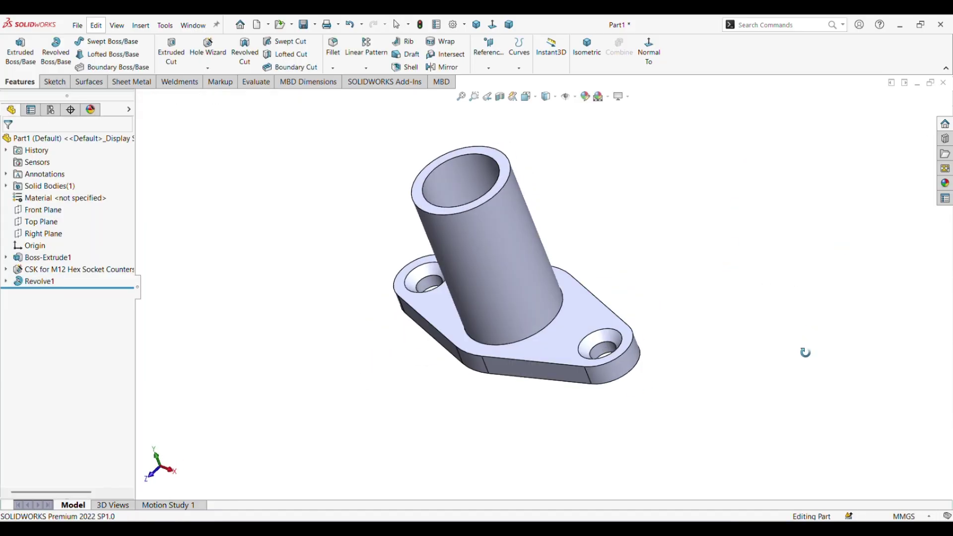
pyautogui.scroll(-2, 503, 168)
pyautogui.click(503, 169)
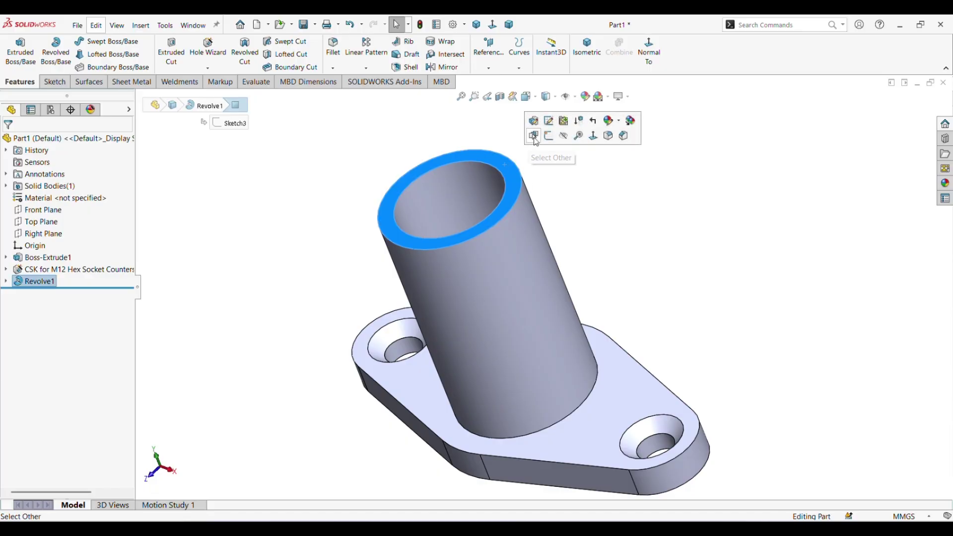
pyautogui.click(546, 140)
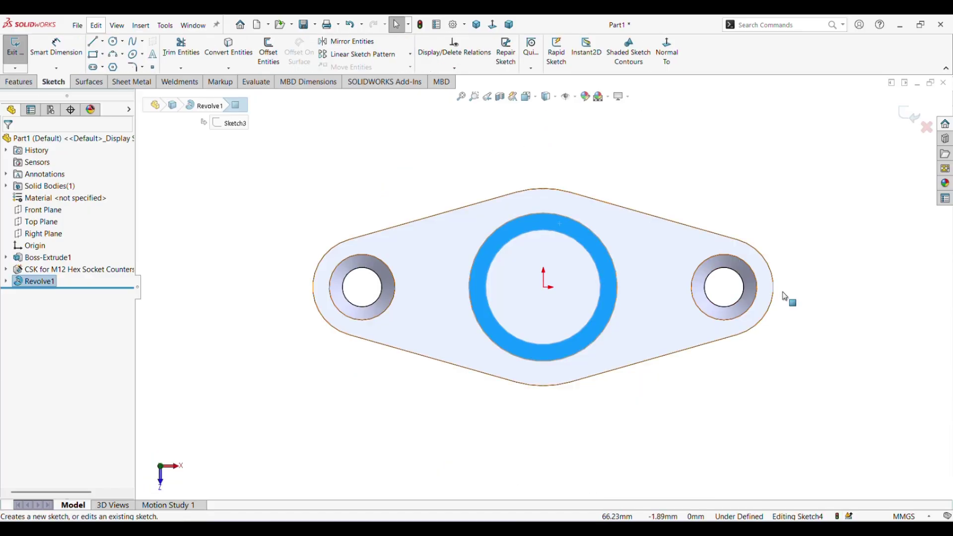
pyautogui.click(553, 230)
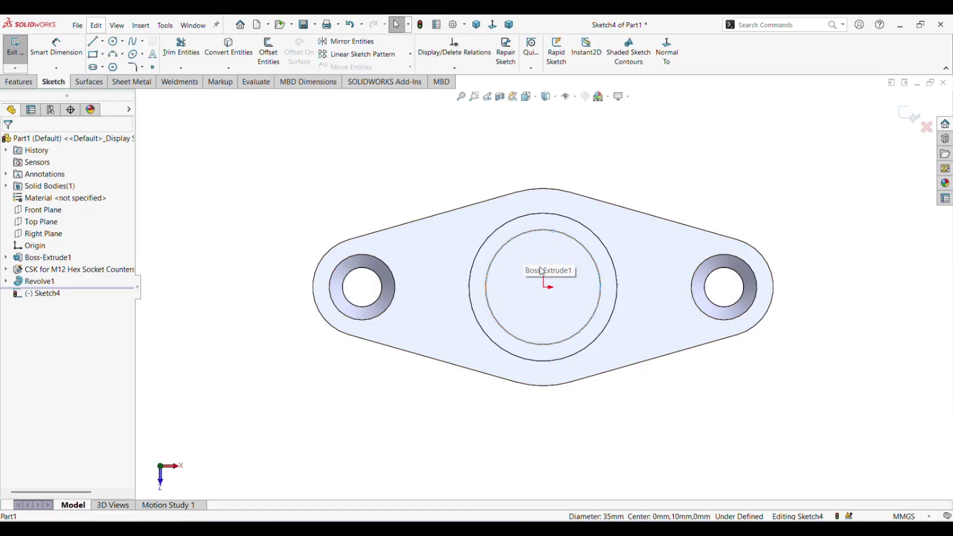
pyautogui.click(228, 50)
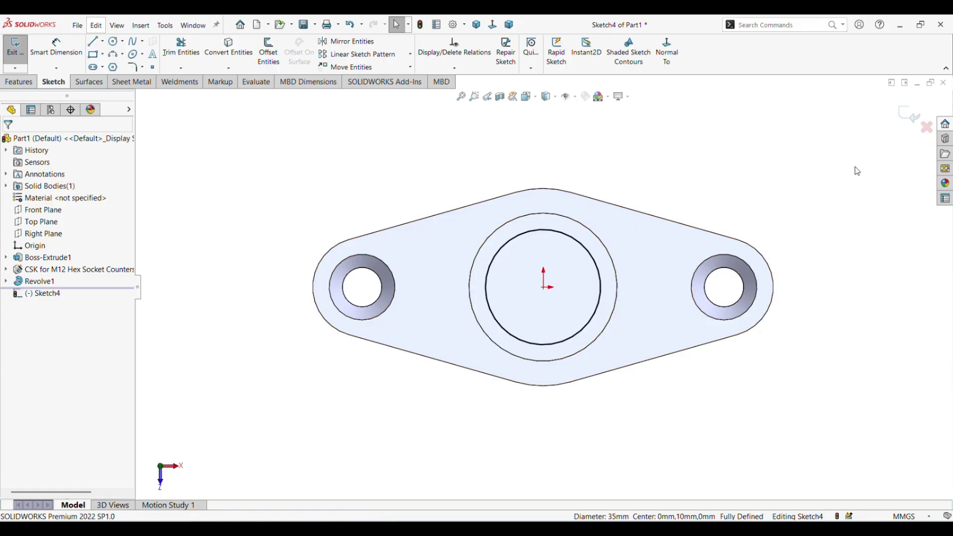
pyautogui.click(910, 116)
# Step: Cut the 35 mm circle Through All down the cylinder and flange, and inspect the part in isometric view
pyautogui.moveTo(857, 434); pyautogui.dragTo(842, 308, button='middle')
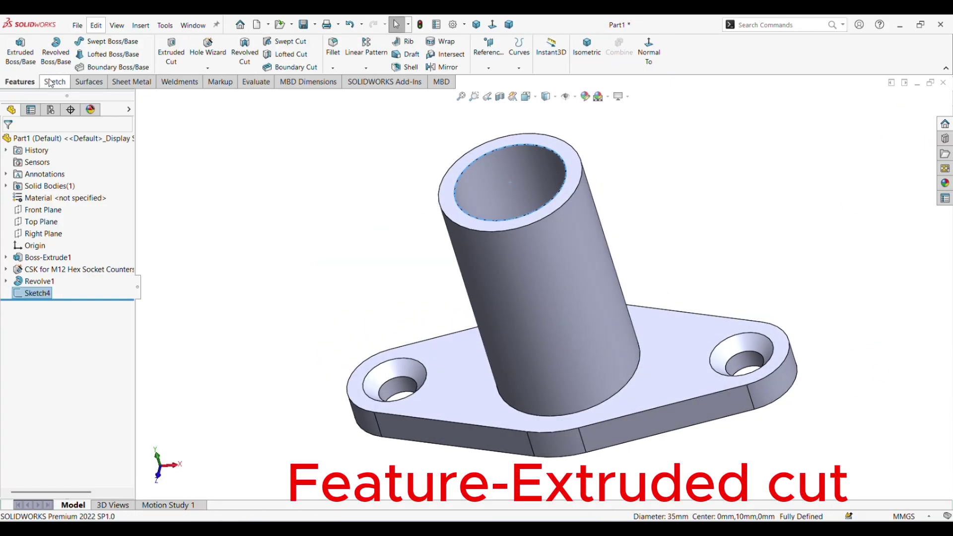
pyautogui.click(170, 59)
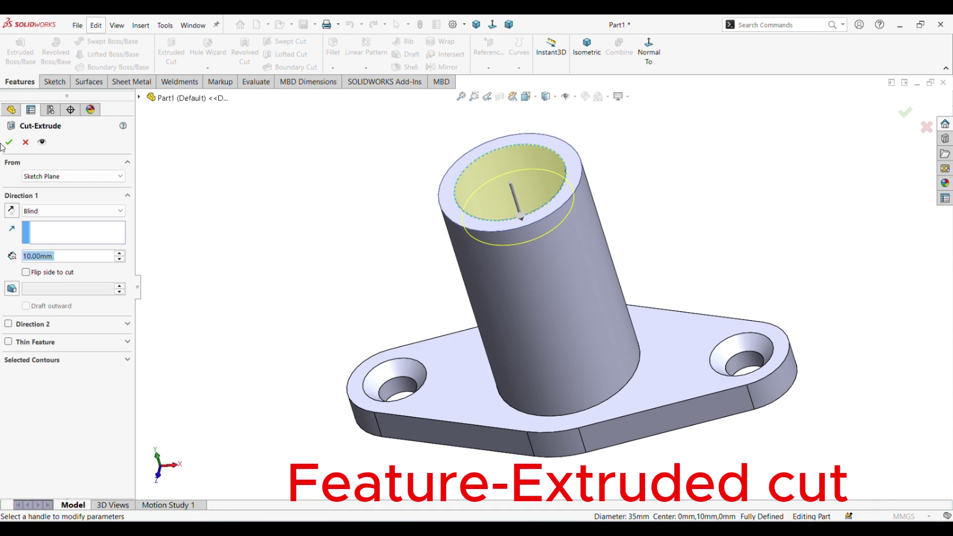
pyautogui.click(54, 213)
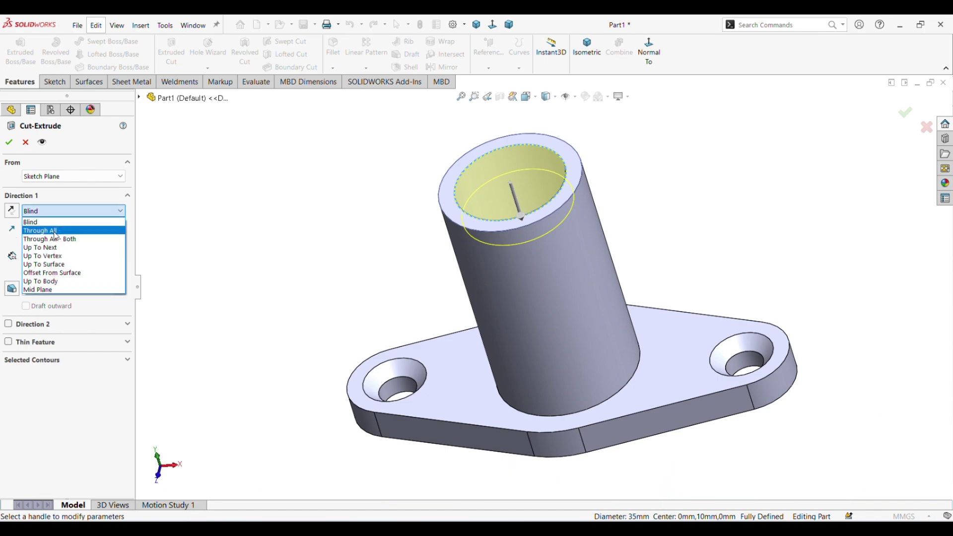
pyautogui.click(57, 234)
pyautogui.moveTo(835, 480); pyautogui.dragTo(807, 284, button='middle')
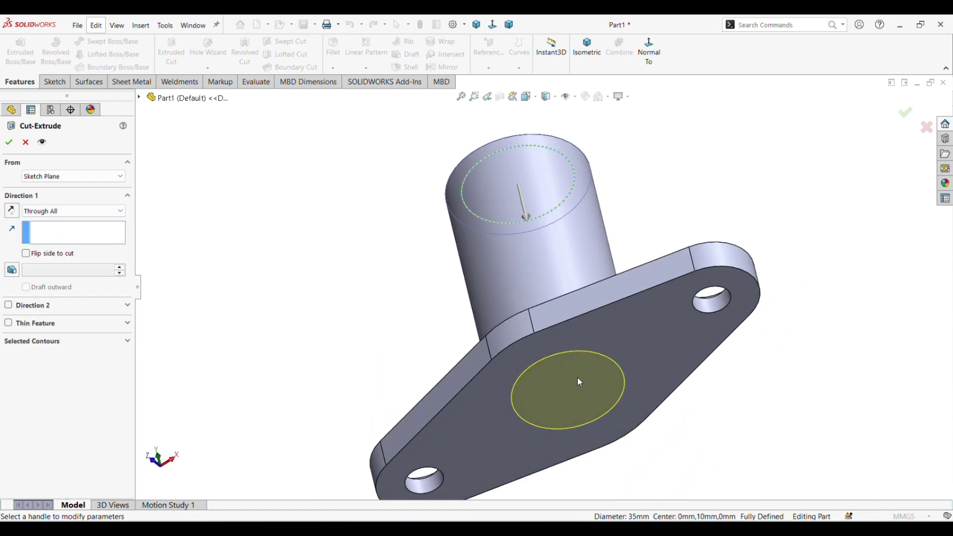
pyautogui.click(9, 143)
pyautogui.moveTo(749, 344); pyautogui.dragTo(745, 116, button='middle')
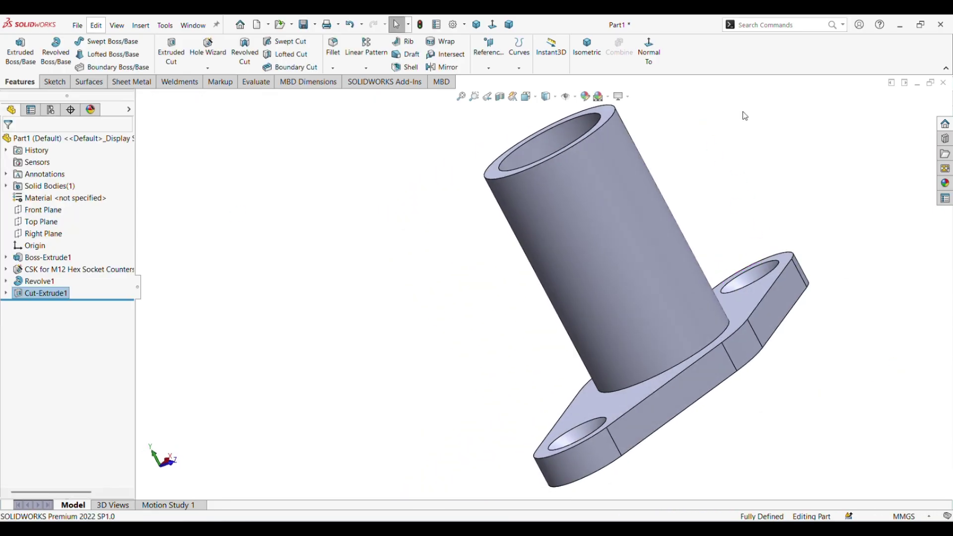
pyautogui.click(587, 50)
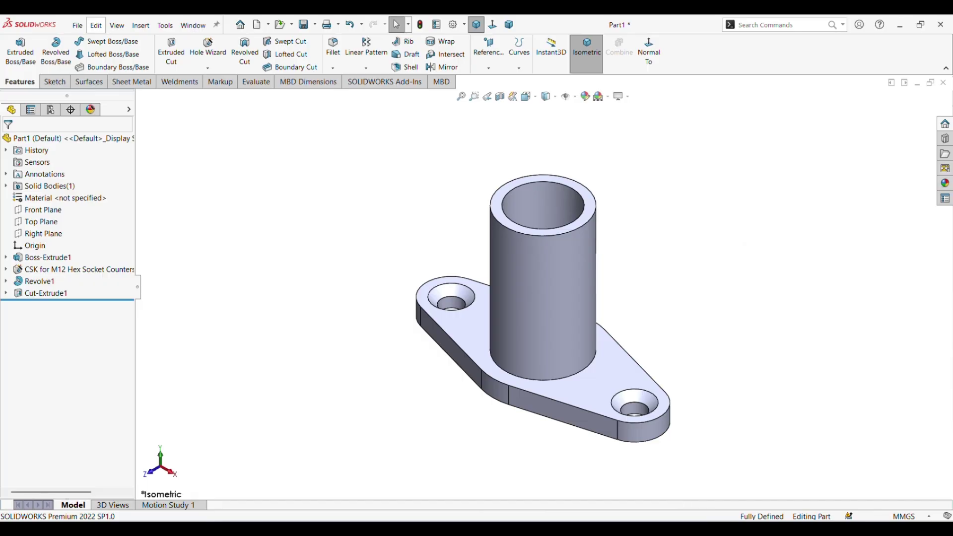
# Step: Check the cylinder's slot in the exercise drawing and start a sketch on the Front Plane
pyautogui.hotkey('alt', 'Tab')
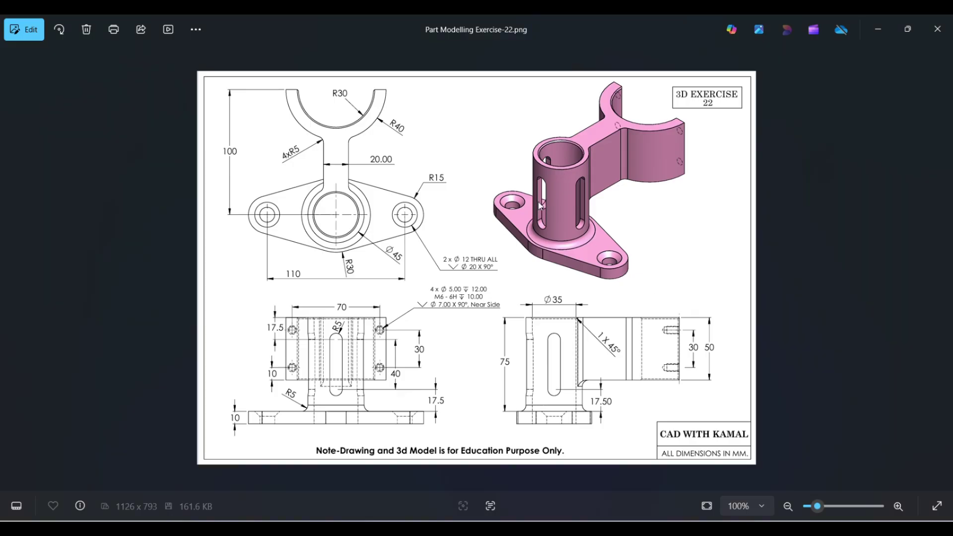
pyautogui.click(601, 466)
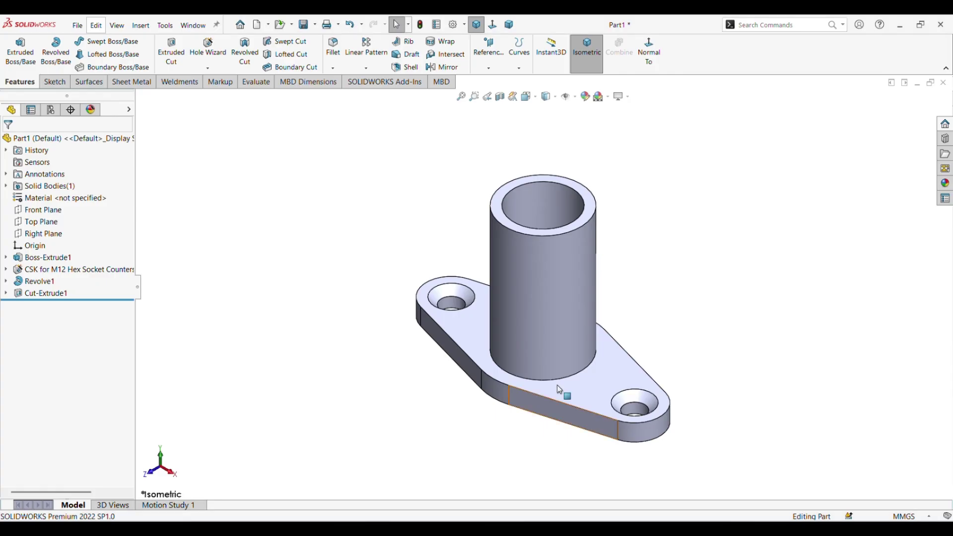
pyautogui.click(58, 209)
pyautogui.click(66, 197)
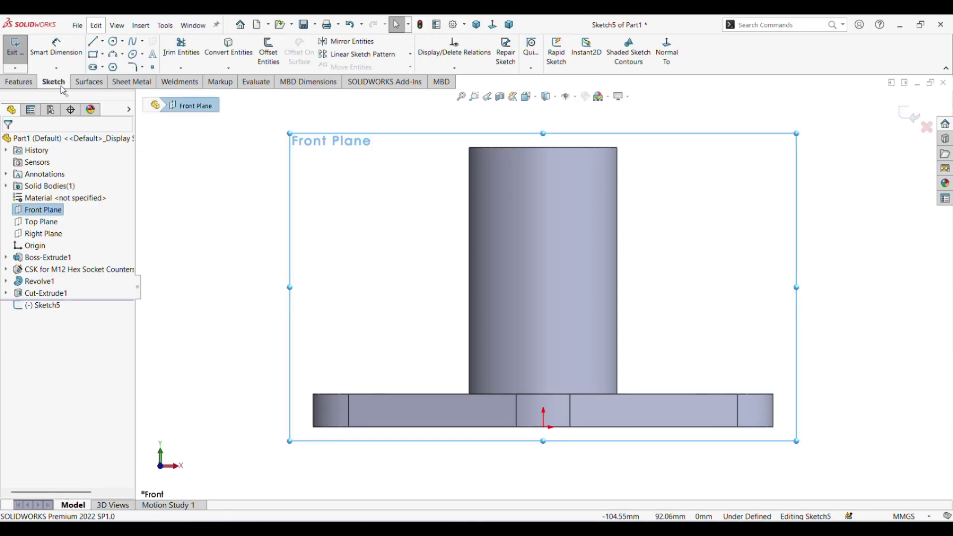
# Step: Sketch a vertical straight slot on the cylinder's centreline, about 50 mm between arc centres and about 12 mm wide
pyautogui.click(102, 67)
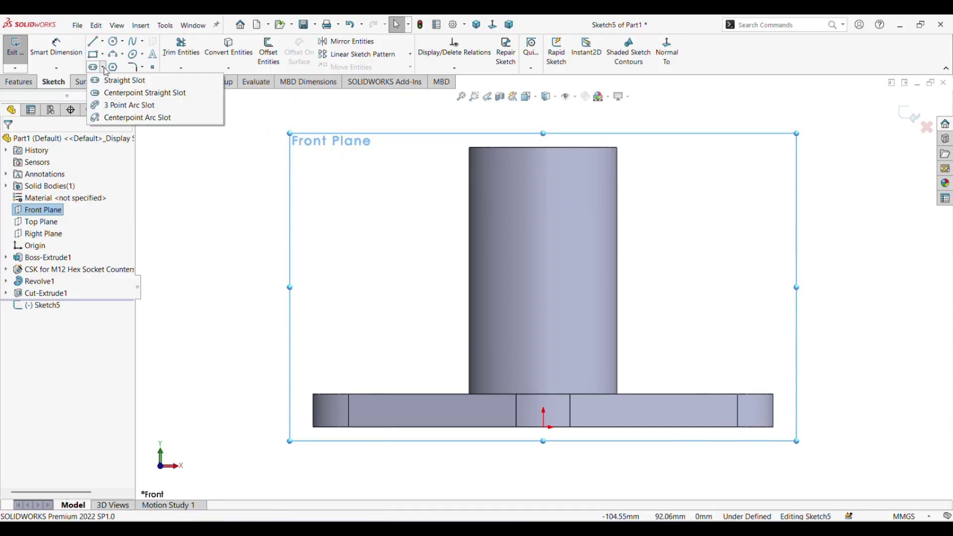
pyautogui.click(110, 82)
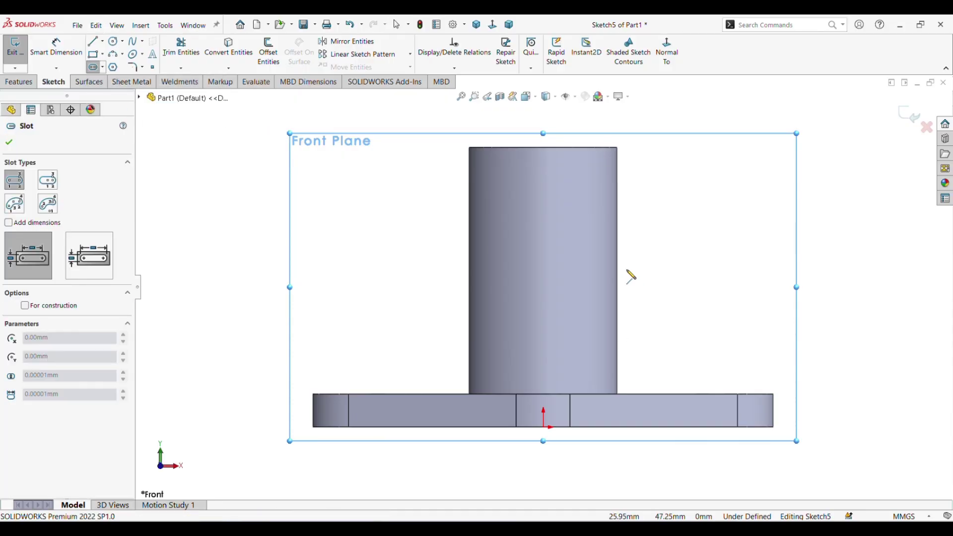
pyautogui.click(543, 199)
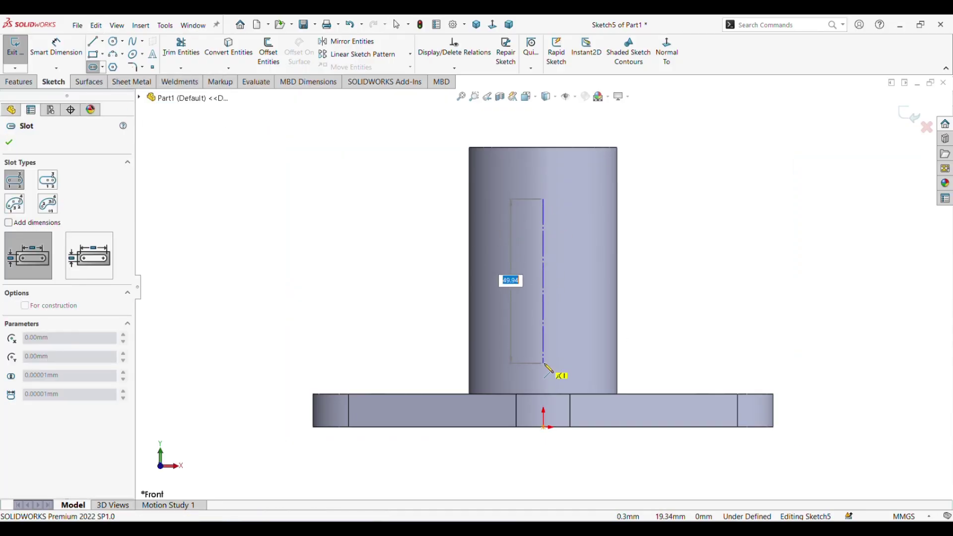
pyautogui.click(545, 363)
pyautogui.click(566, 356)
pyautogui.rightClick(566, 356)
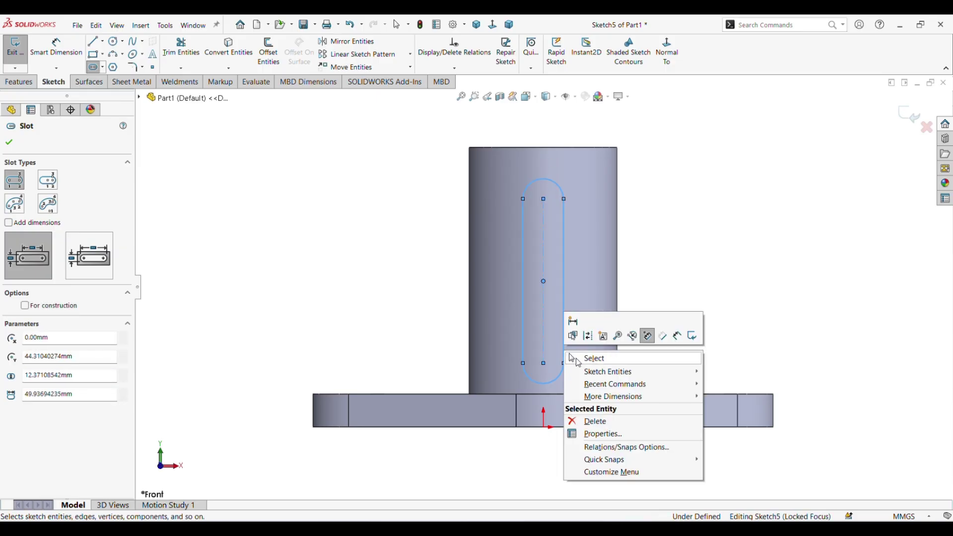
pyautogui.click(594, 359)
# Step: Dimension the slot with a 5 mm end radius and a 40 mm distance between its arc centres
pyautogui.click(57, 48)
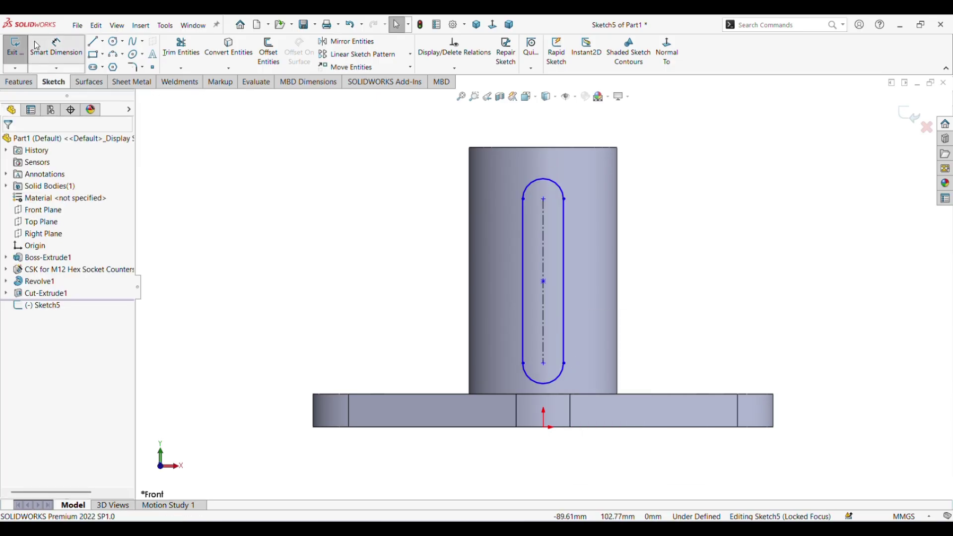
pyautogui.click(541, 183)
pyautogui.click(660, 130)
pyautogui.write('5.00mm')
pyautogui.press('Return')
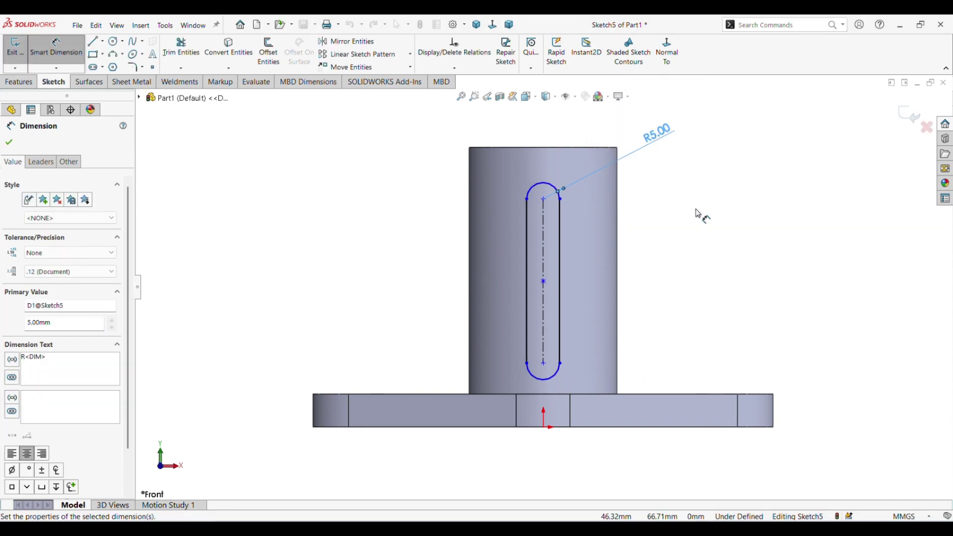
pyautogui.click(545, 258)
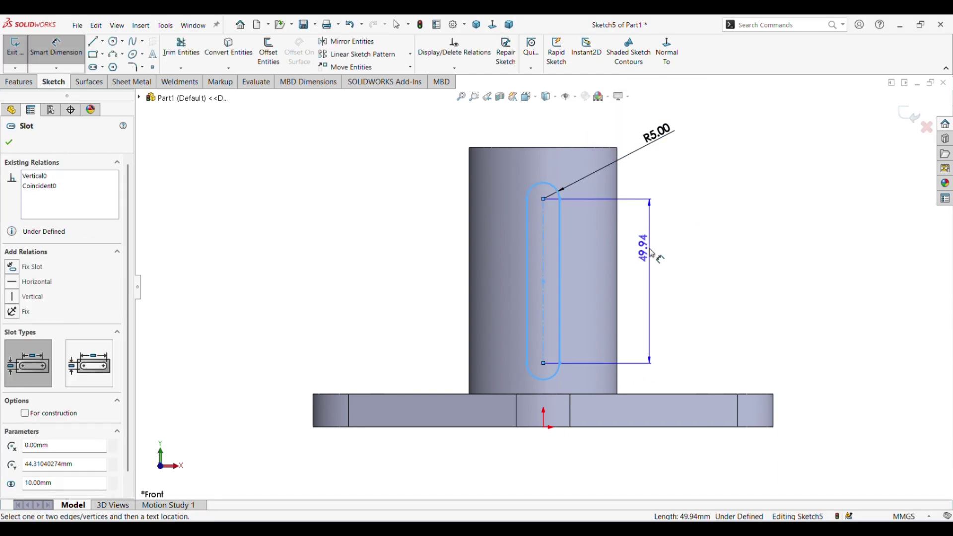
pyautogui.click(650, 249)
pyautogui.write('50')
pyautogui.press('Return')
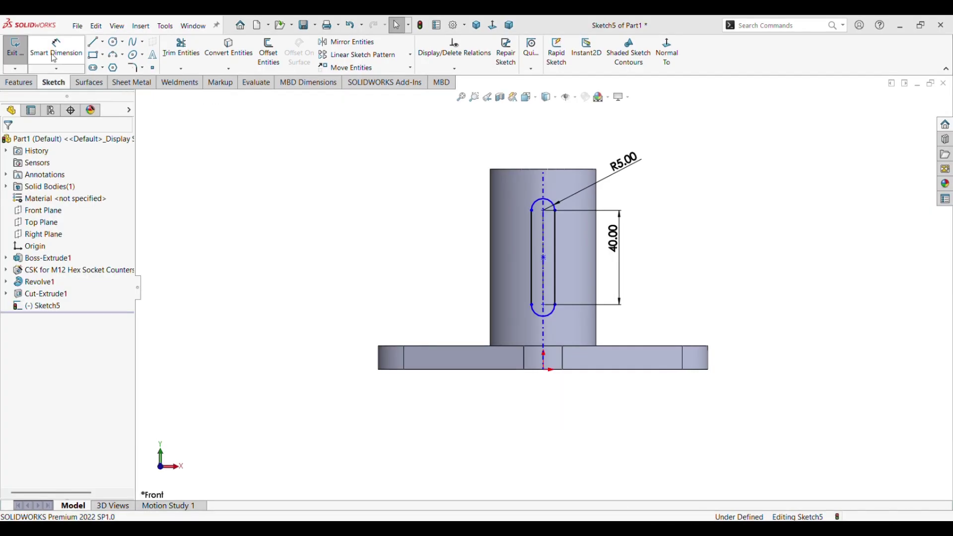
# Step: Dimension the slot's upper arc centre 17.5 mm below the cylinder's top edge and close the sketch
pyautogui.click(56, 48)
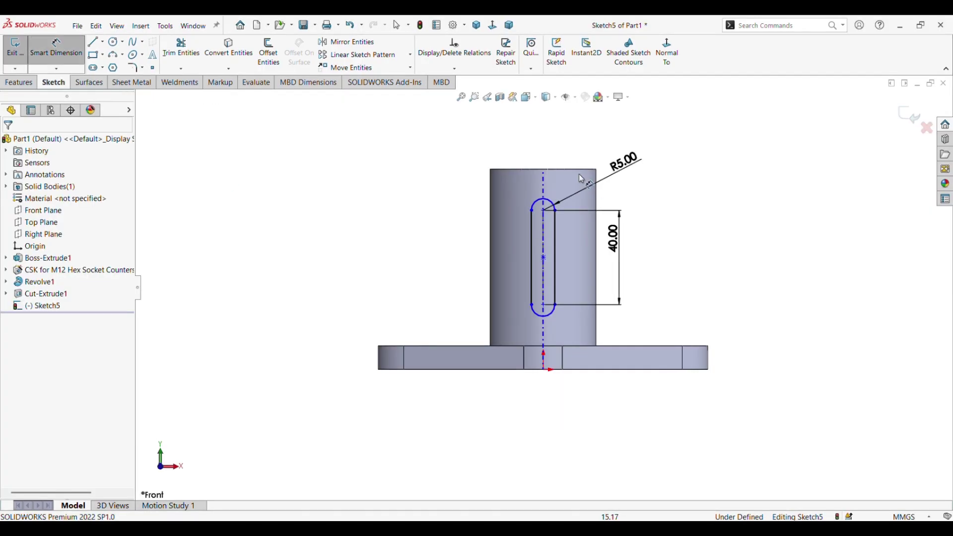
pyautogui.click(528, 171)
pyautogui.click(544, 210)
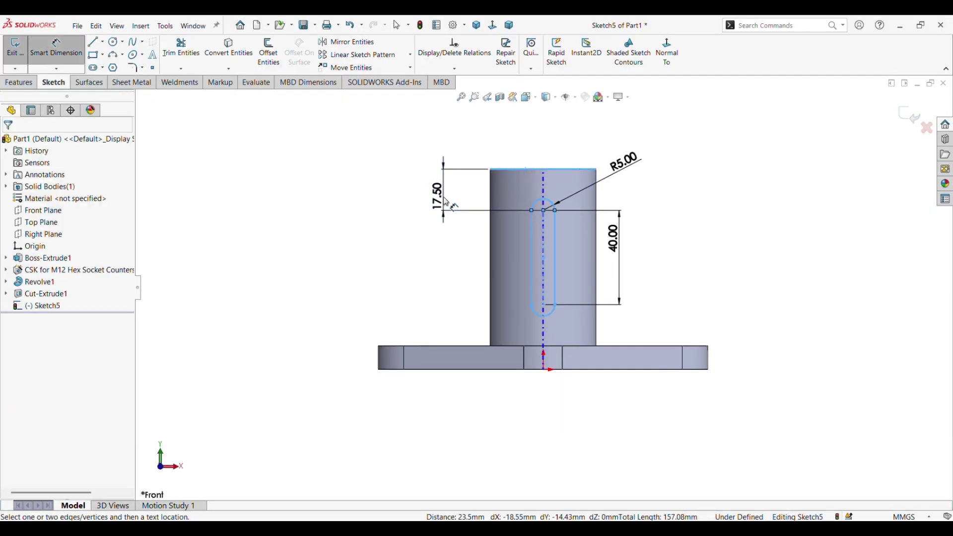
pyautogui.click(446, 203)
pyautogui.write('17.5')
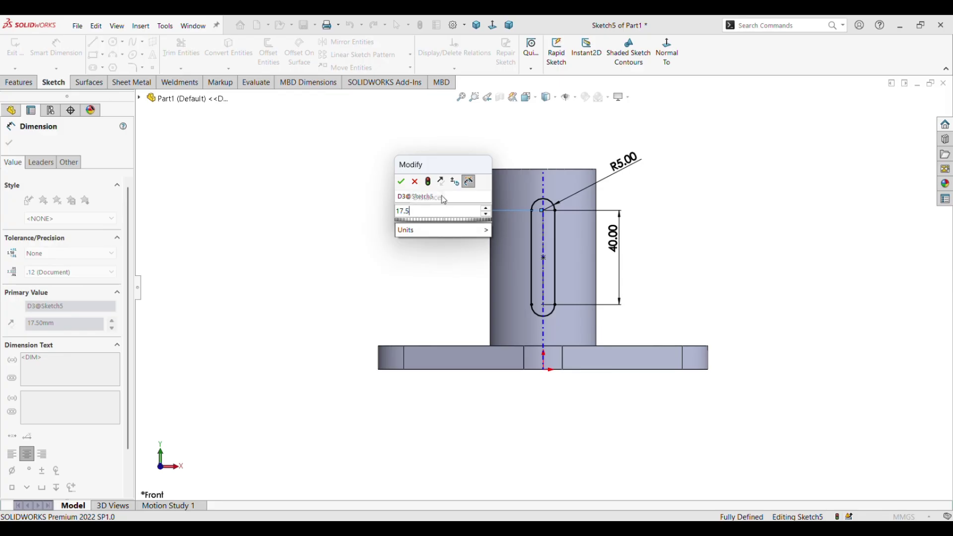
pyautogui.press('Return')
pyautogui.click(730, 240)
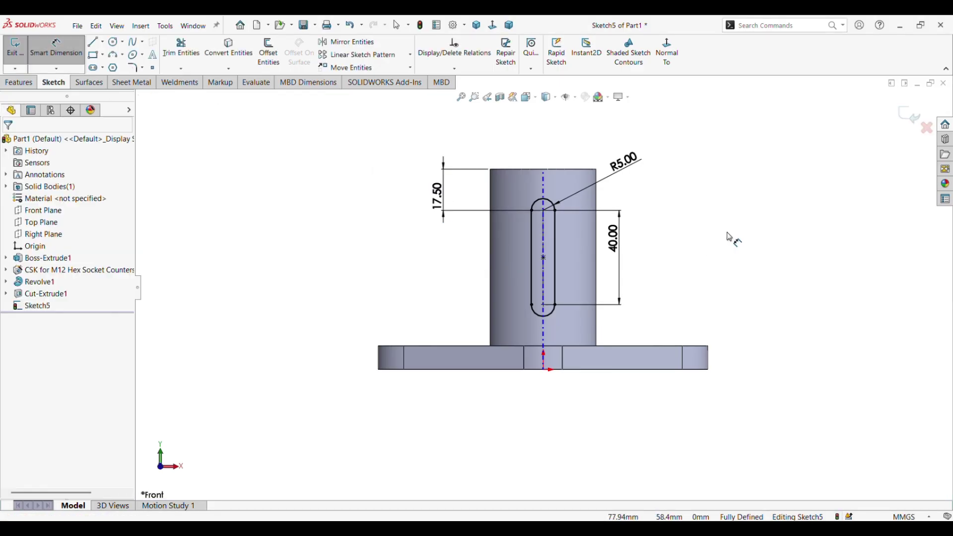
pyautogui.press('Escape')
pyautogui.click(913, 116)
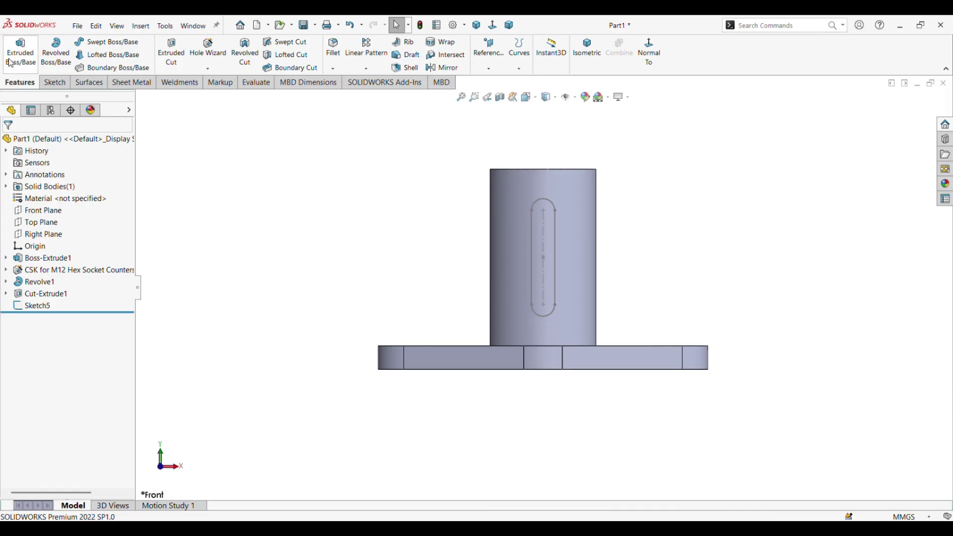
# Step: Start an extruded cut from the slot sketch and reverse its direction toward the front of the cylinder
pyautogui.click(171, 49)
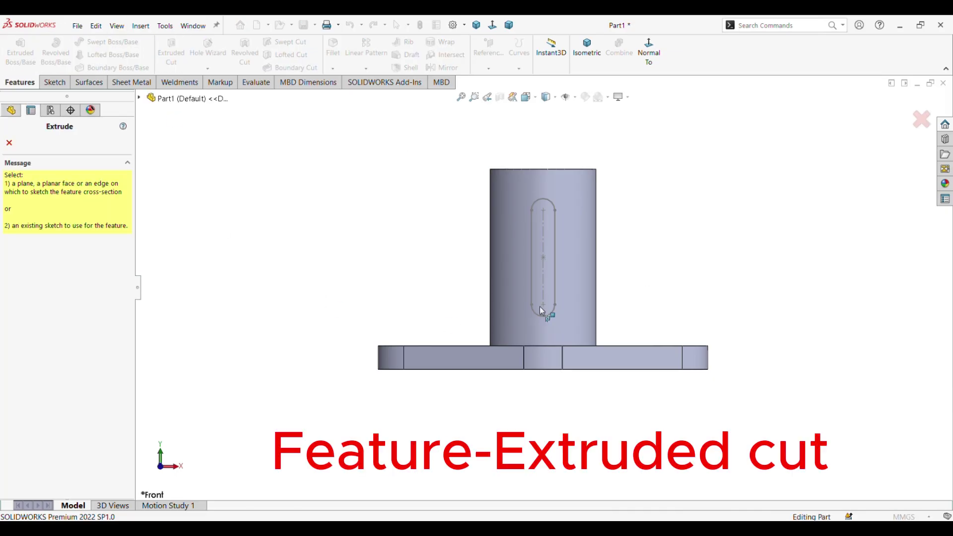
pyautogui.click(140, 98)
pyautogui.click(174, 265)
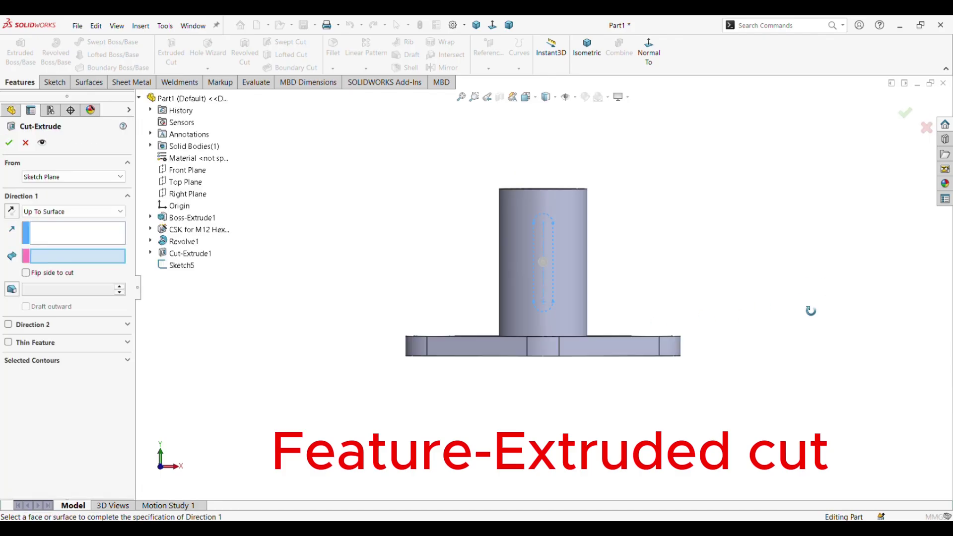
pyautogui.click(44, 211)
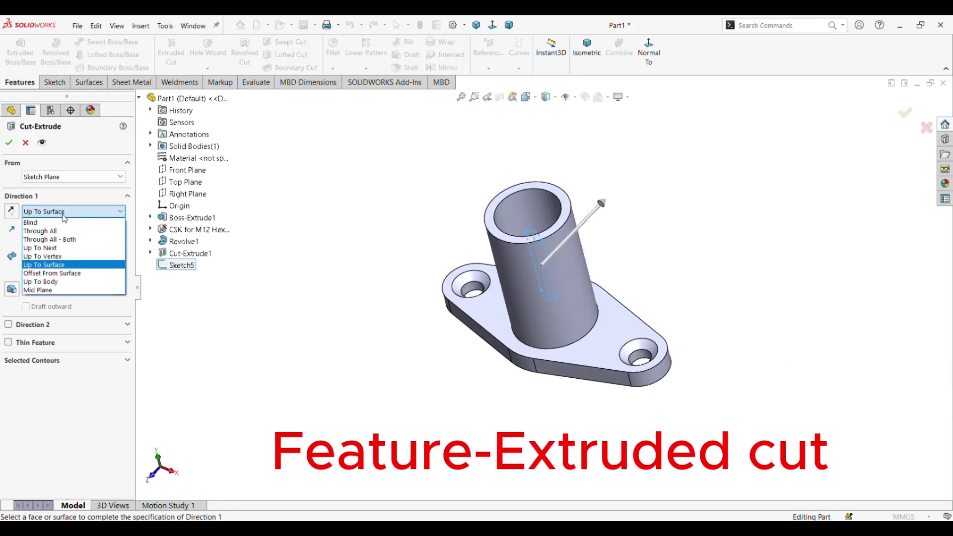
pyautogui.click(40, 223)
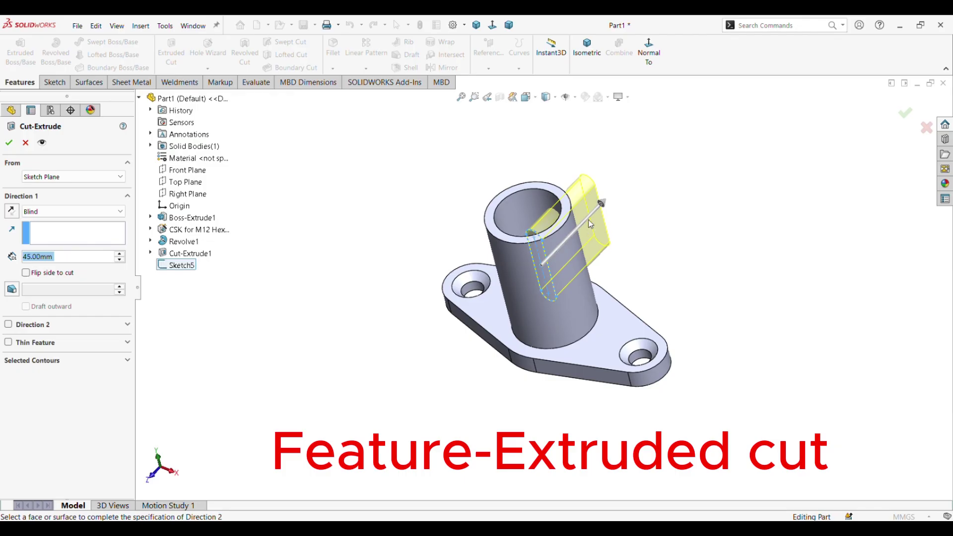
pyautogui.click(10, 212)
pyautogui.click(10, 211)
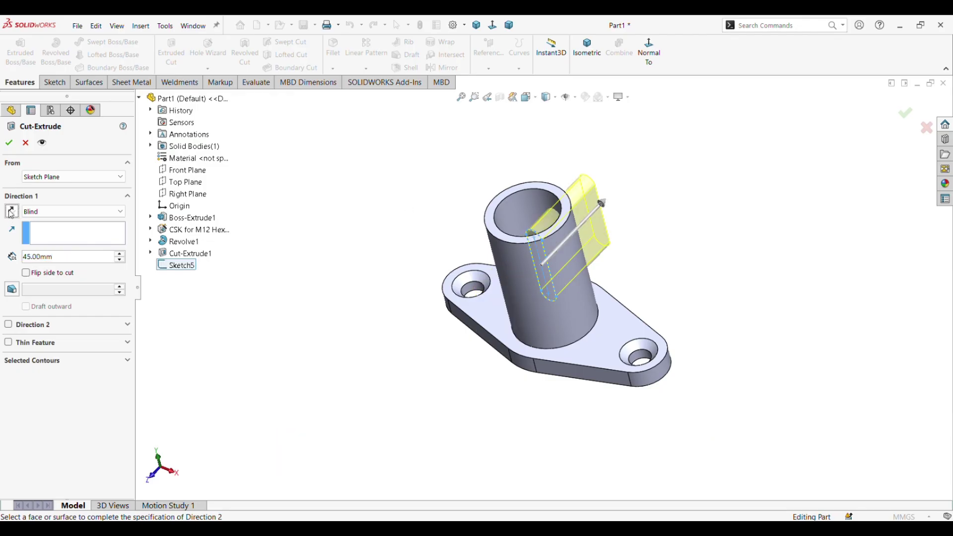
pyautogui.click(10, 211)
pyautogui.click(10, 210)
pyautogui.click(10, 211)
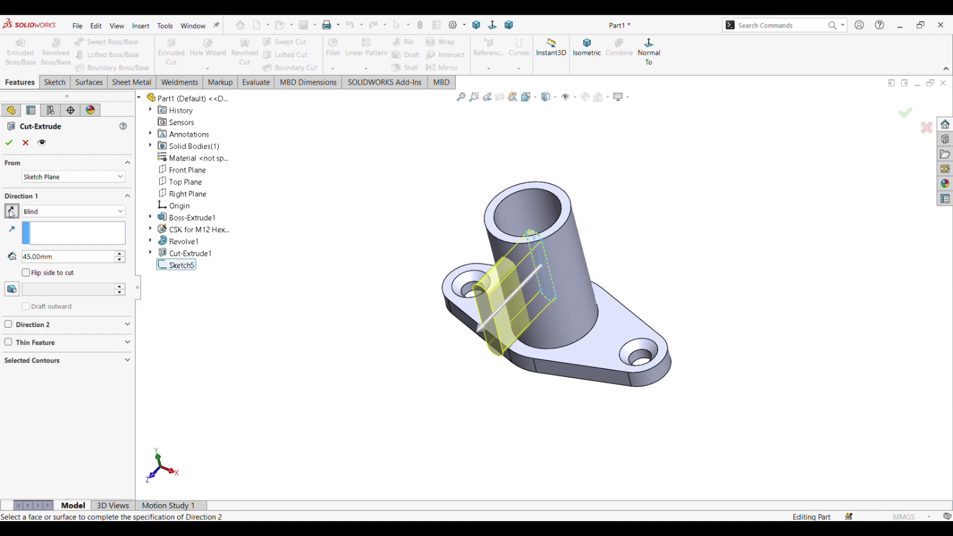
# Step: Try the slot cut with Through All, and with Up To Surface ending at the cylinder's outer face
pyautogui.click(66, 212)
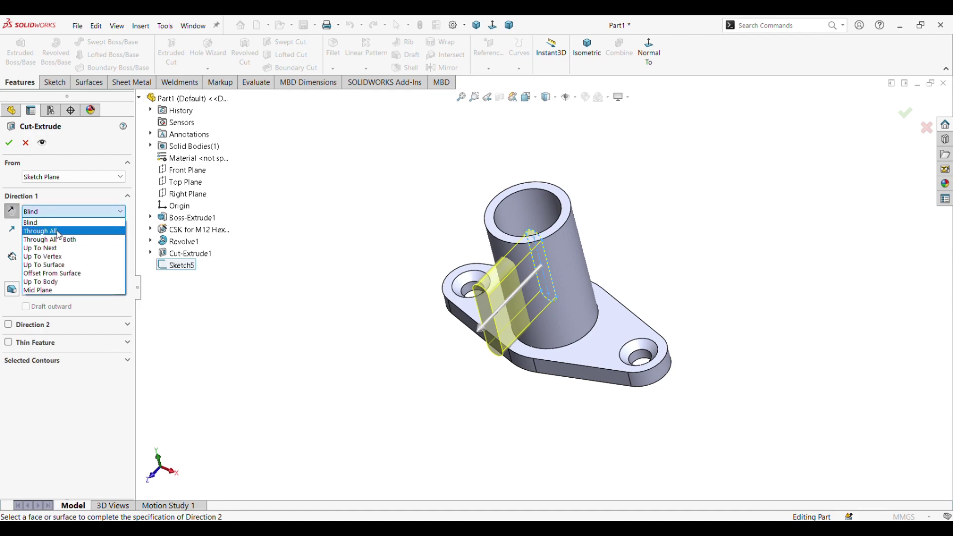
pyautogui.click(60, 235)
pyautogui.click(31, 213)
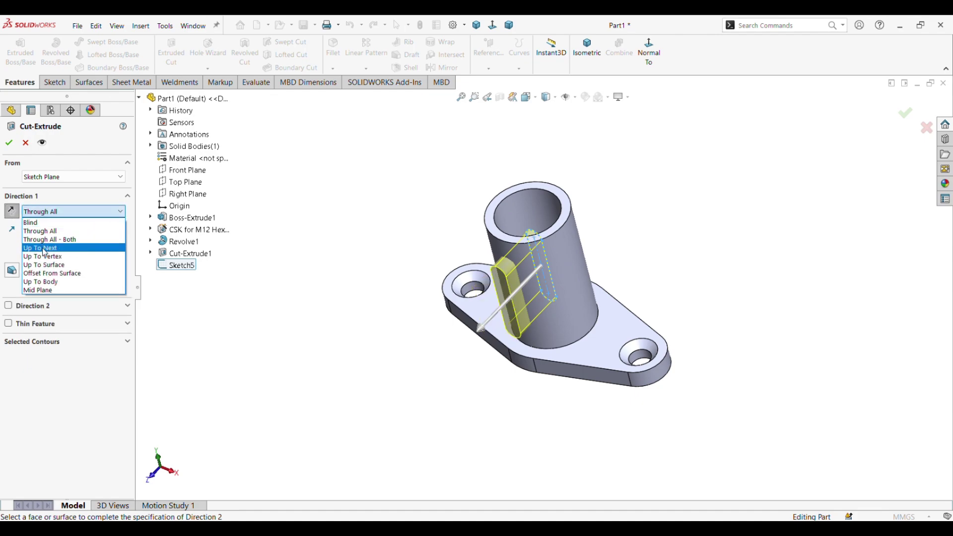
pyautogui.click(50, 265)
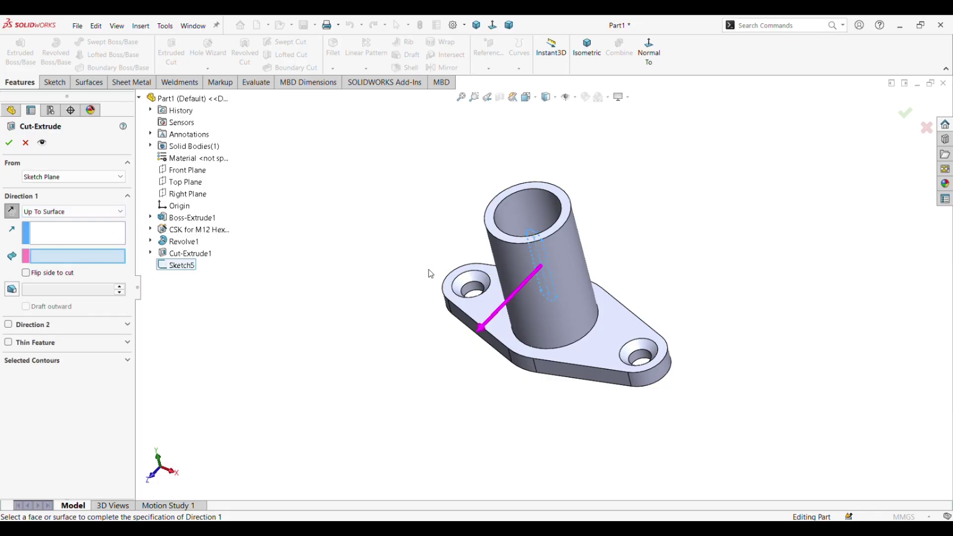
pyautogui.click(529, 285)
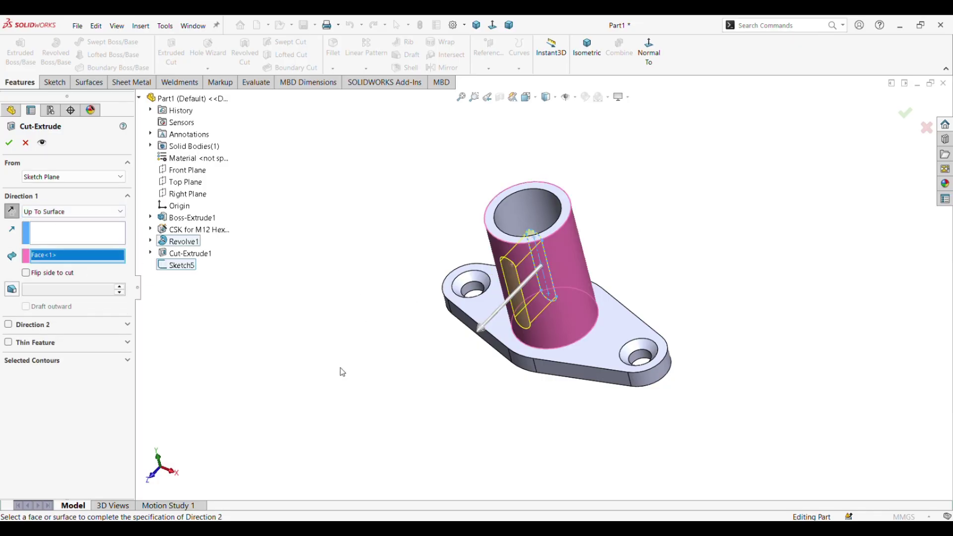
# Step: Try a Blind depth of 30 mm for the slot cut and inspect its preview around the cylinder
pyautogui.click(48, 218)
pyautogui.click(39, 220)
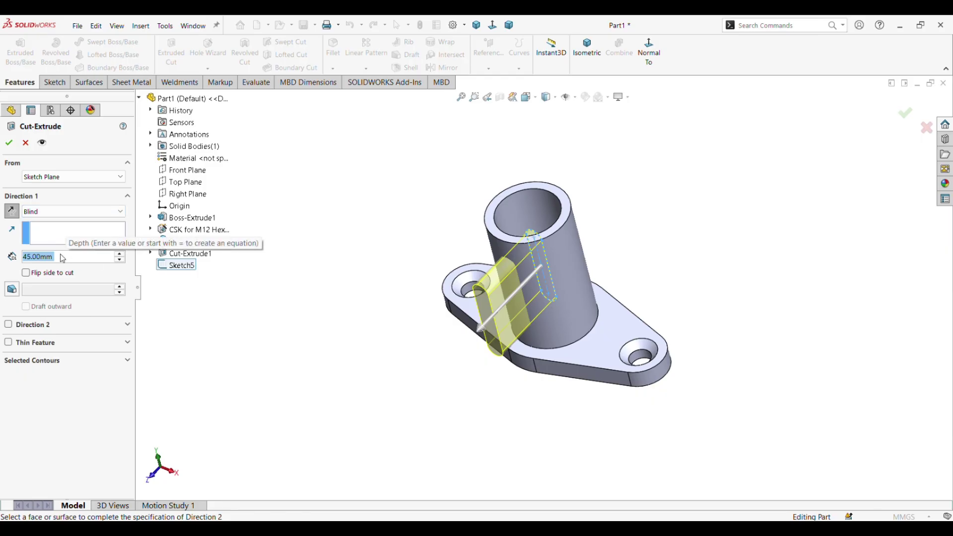
pyautogui.write('30')
pyautogui.press('Return')
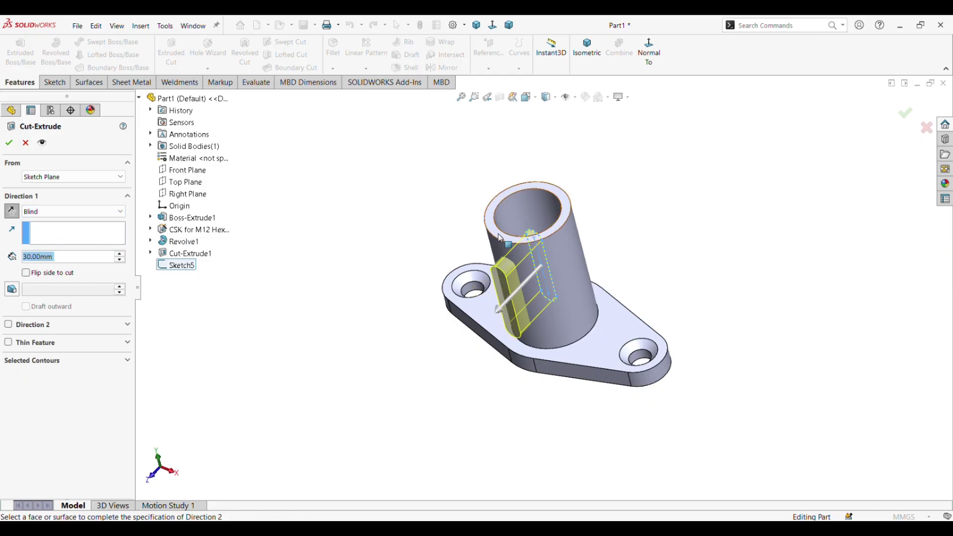
pyautogui.moveTo(661, 233); pyautogui.dragTo(708, 332, button='middle')
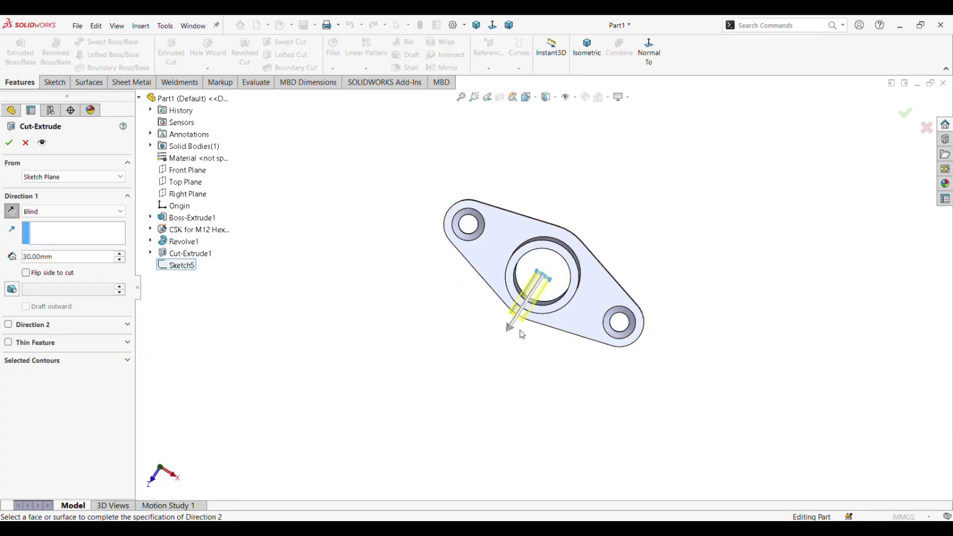
pyautogui.moveTo(511, 320); pyautogui.dragTo(515, 302, button='middle')
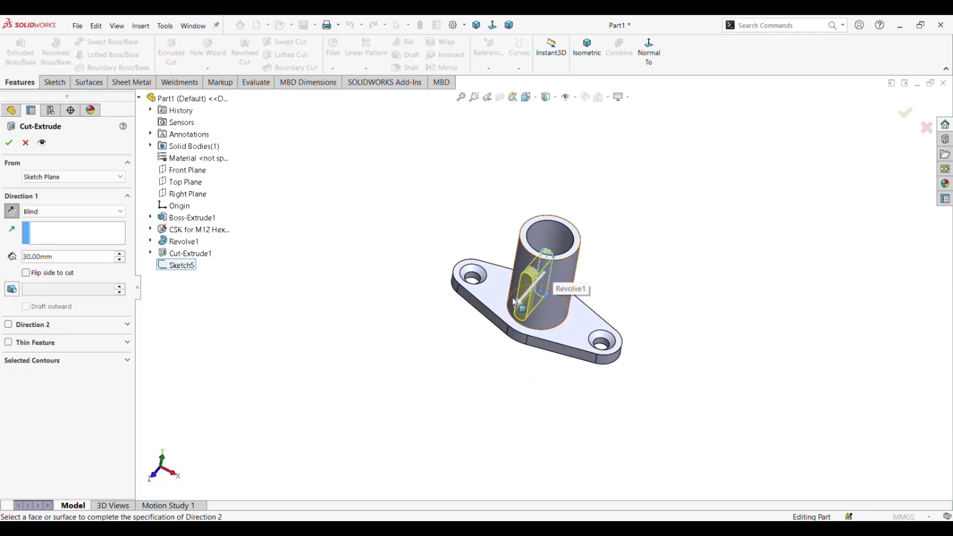
pyautogui.moveTo(698, 286); pyautogui.dragTo(630, 214, button='middle')
# Step: Cut the slot Up To Surface at the cylinder's outer face and show the part in isometric view
pyautogui.click(60, 212)
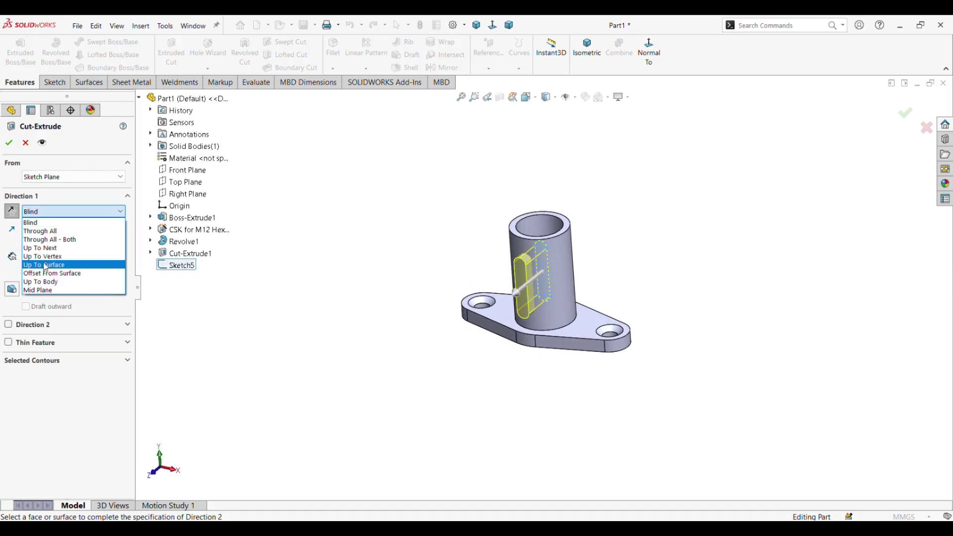
pyautogui.click(55, 266)
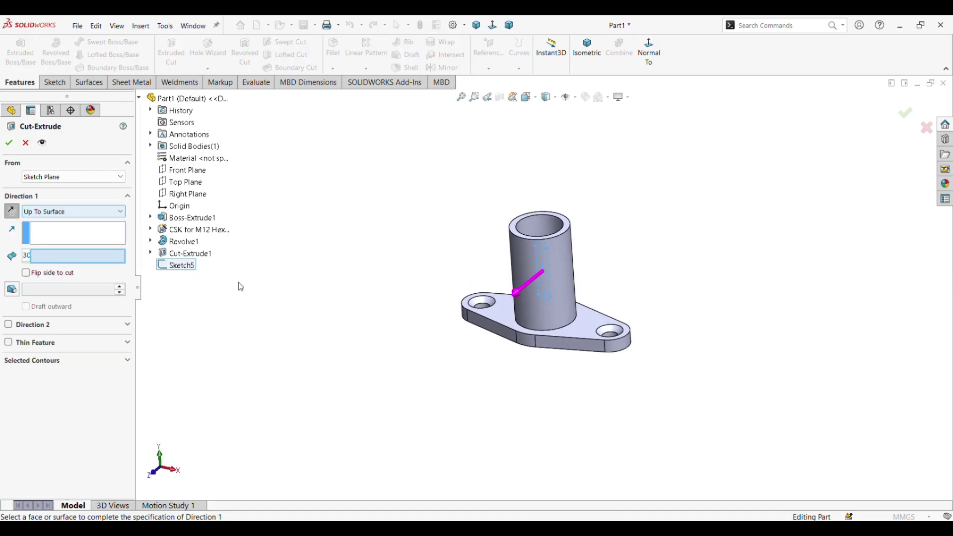
pyautogui.click(523, 262)
pyautogui.moveTo(714, 225); pyautogui.dragTo(710, 251, button='middle')
pyautogui.click(16, 144)
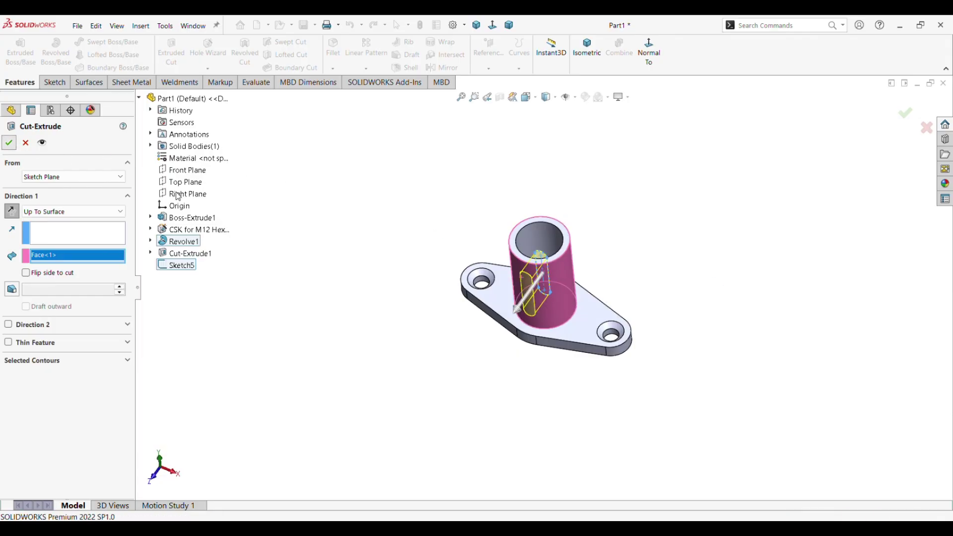
pyautogui.click(586, 70)
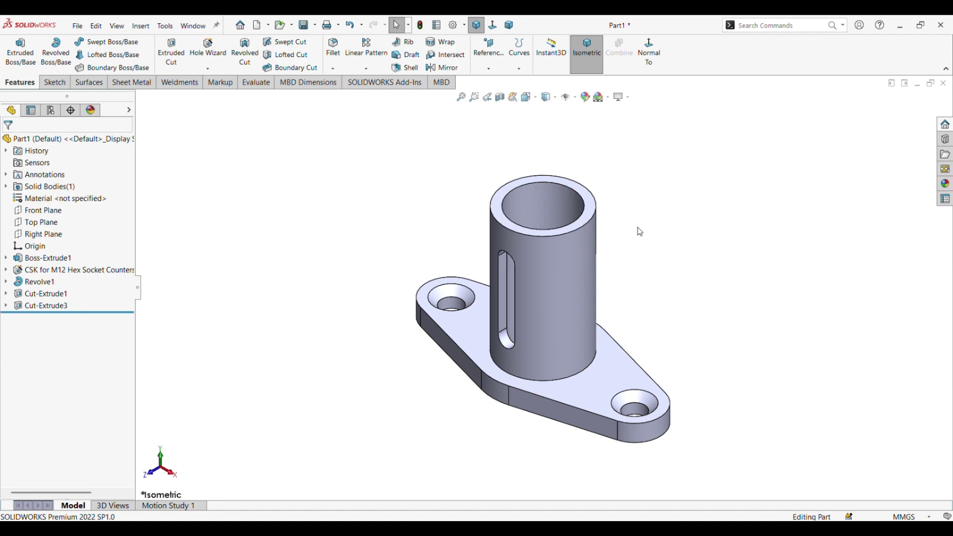
# Step: Start a circular pattern of the slot cut, using the circular edge of the bore at the cylinder's top as the axis reference
pyautogui.click(365, 69)
pyautogui.click(401, 96)
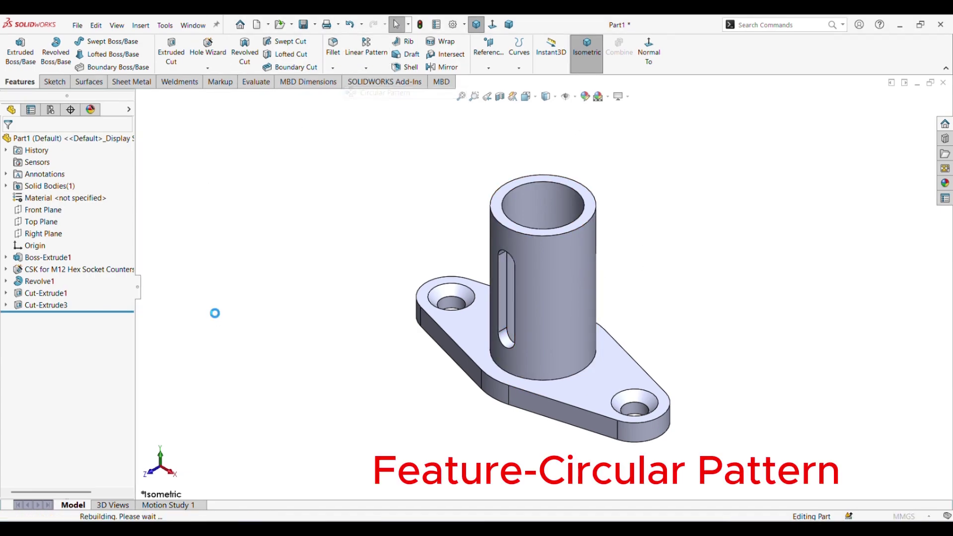
pyautogui.click(523, 185)
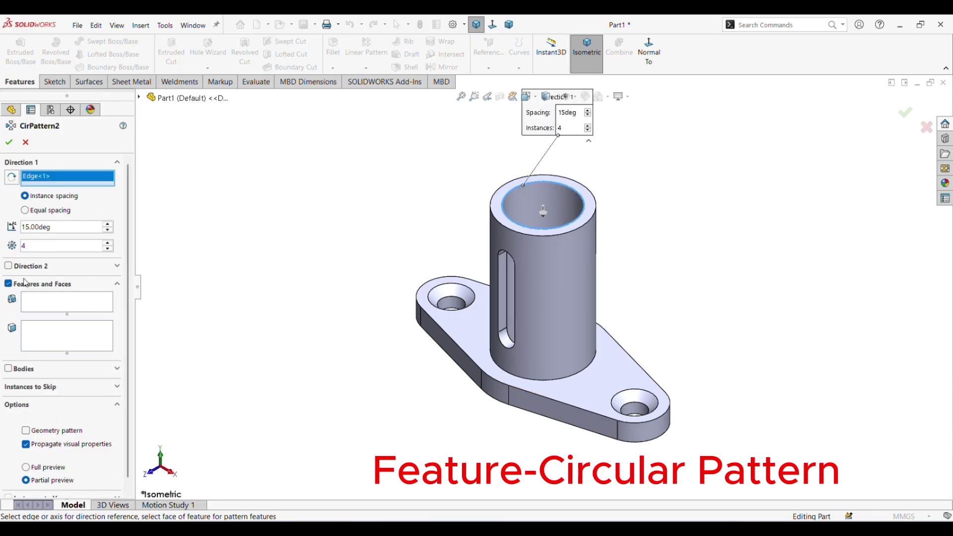
pyautogui.click(76, 303)
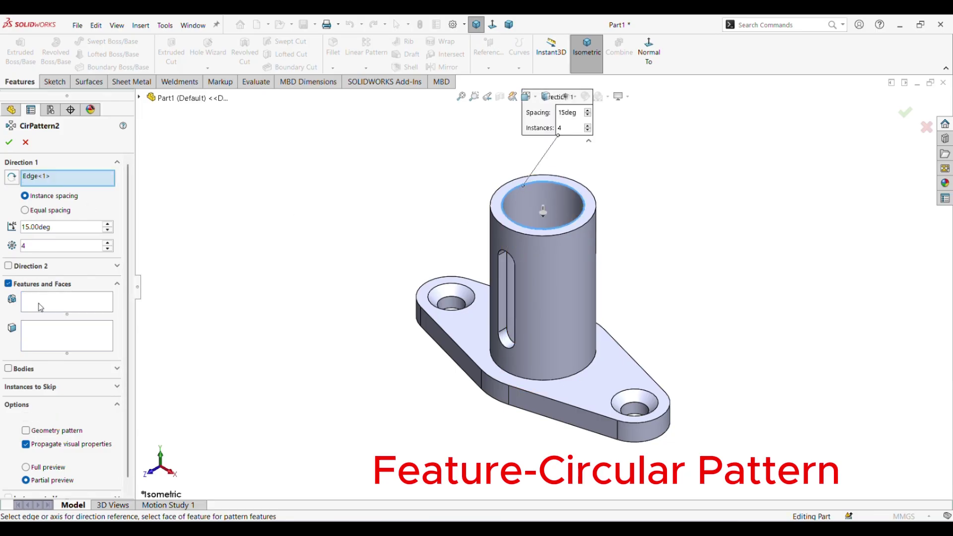
pyautogui.click(139, 97)
pyautogui.click(190, 265)
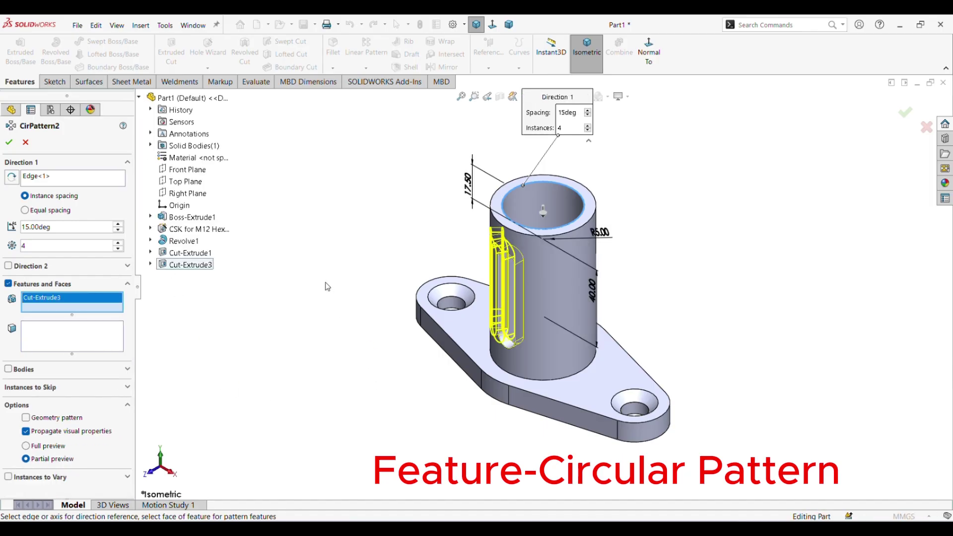
# Step: Set the slot pattern's instance spacing to 90 degrees and inspect the preview around the cylinder
pyautogui.moveTo(335, 279); pyautogui.dragTo(370, 338, button='middle')
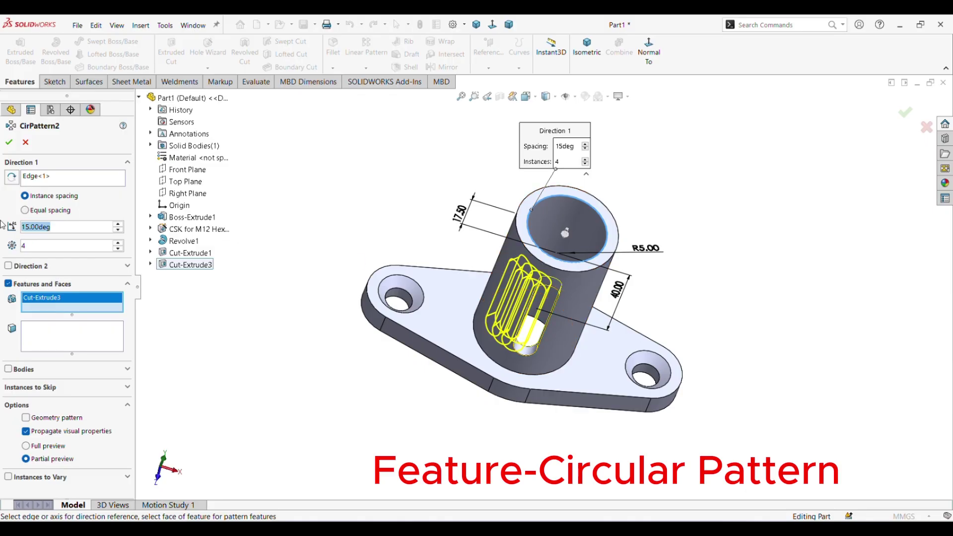
pyautogui.write('90')
pyautogui.press('Return')
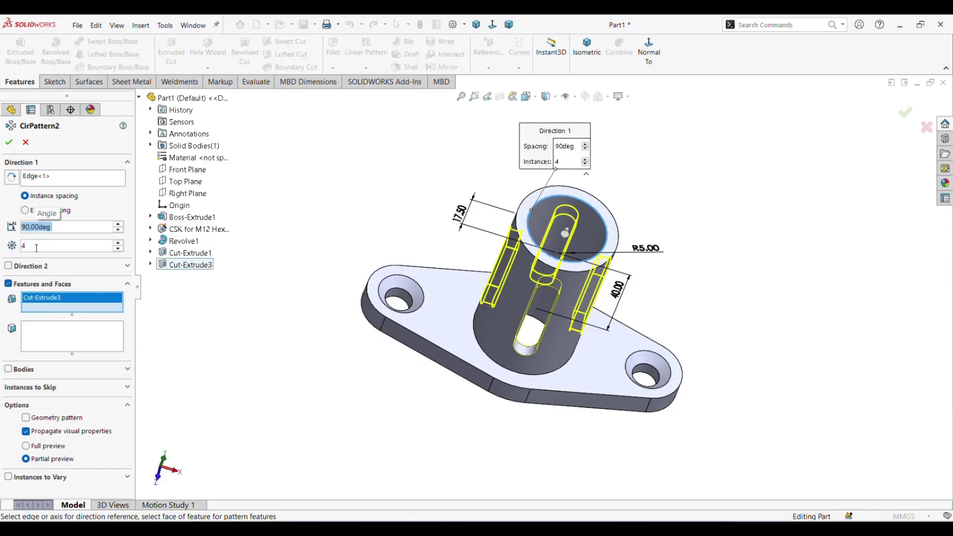
pyautogui.moveTo(815, 344); pyautogui.dragTo(695, 278, button='middle')
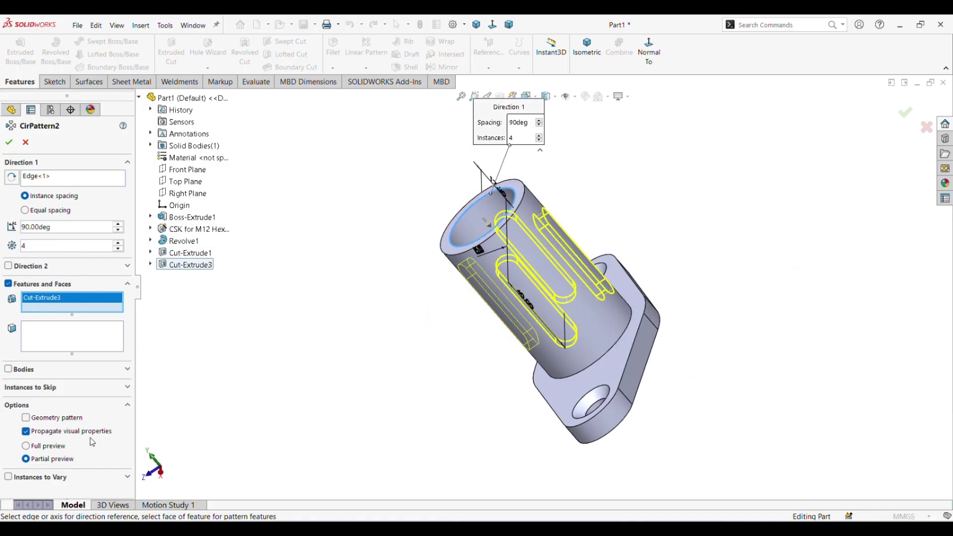
# Step: Enable Instances to Vary for the slot pattern and inspect the options for one of its instances
pyautogui.click(12, 478)
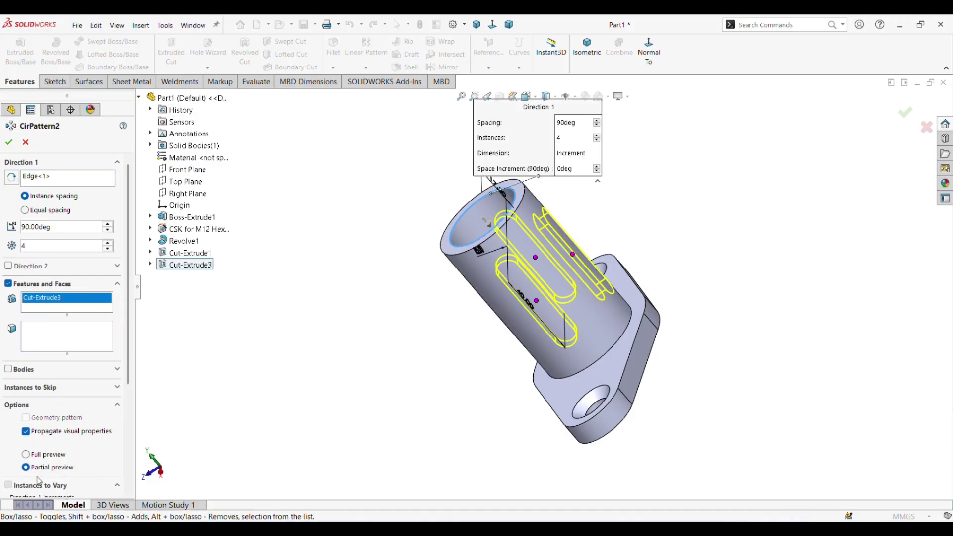
pyautogui.moveTo(130, 355); pyautogui.dragTo(130, 430)
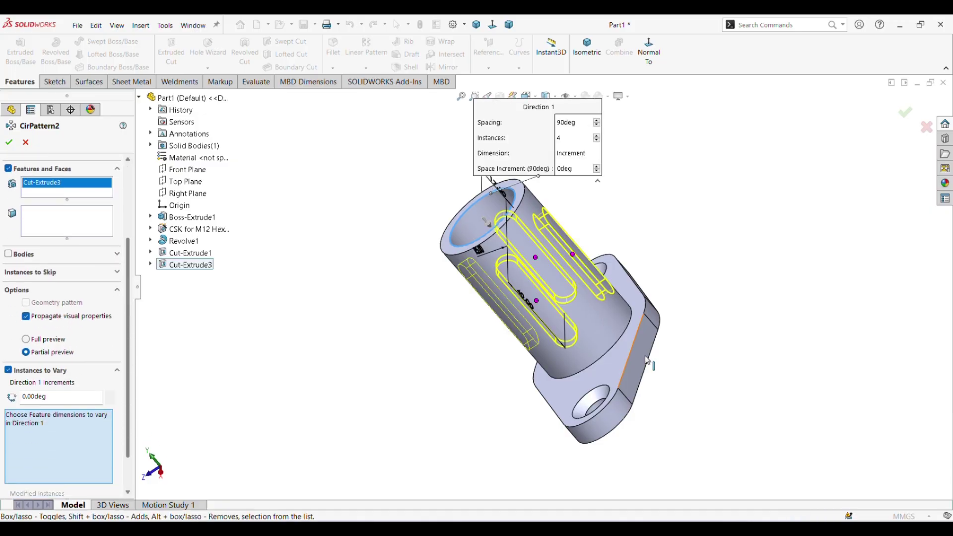
pyautogui.moveTo(691, 285); pyautogui.dragTo(685, 329, button='middle')
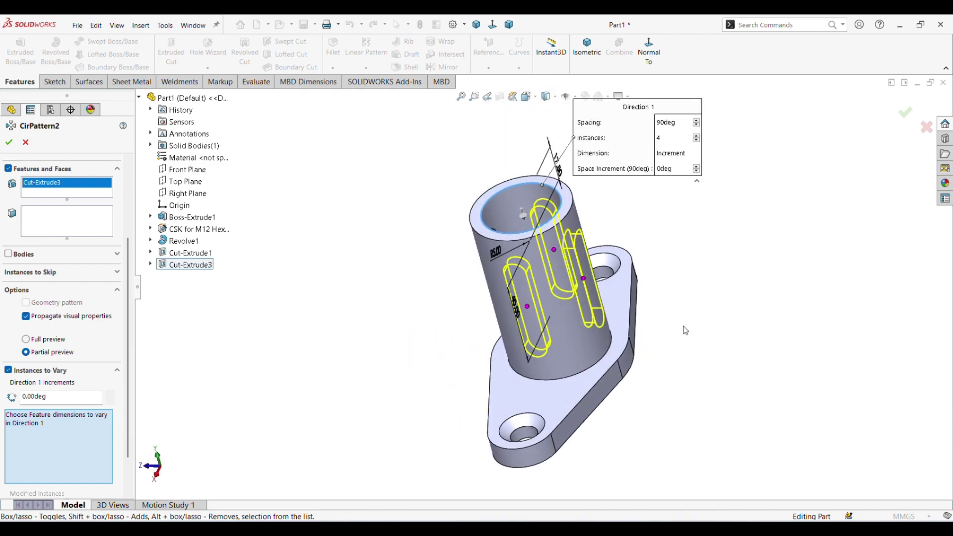
pyautogui.click(584, 279)
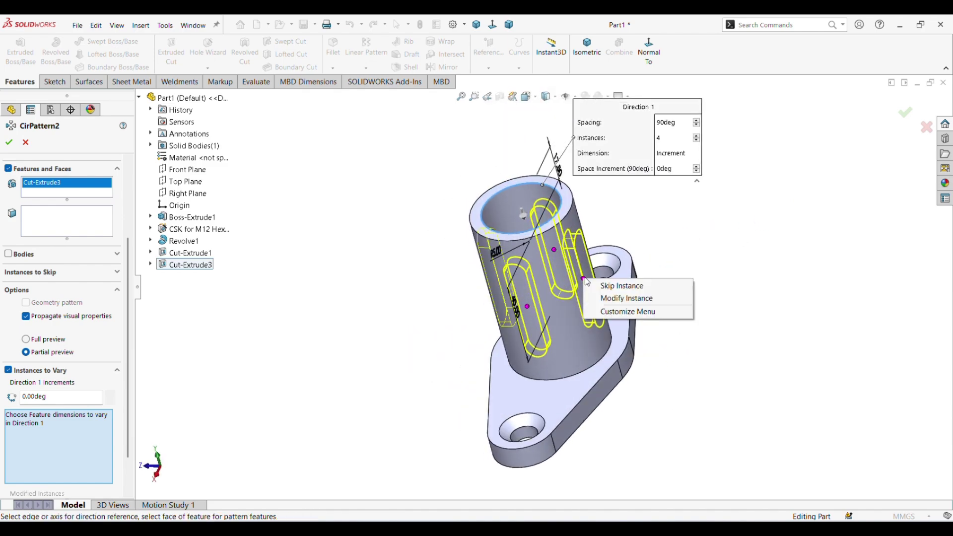
pyautogui.moveTo(704, 298); pyautogui.dragTo(676, 252, button='middle')
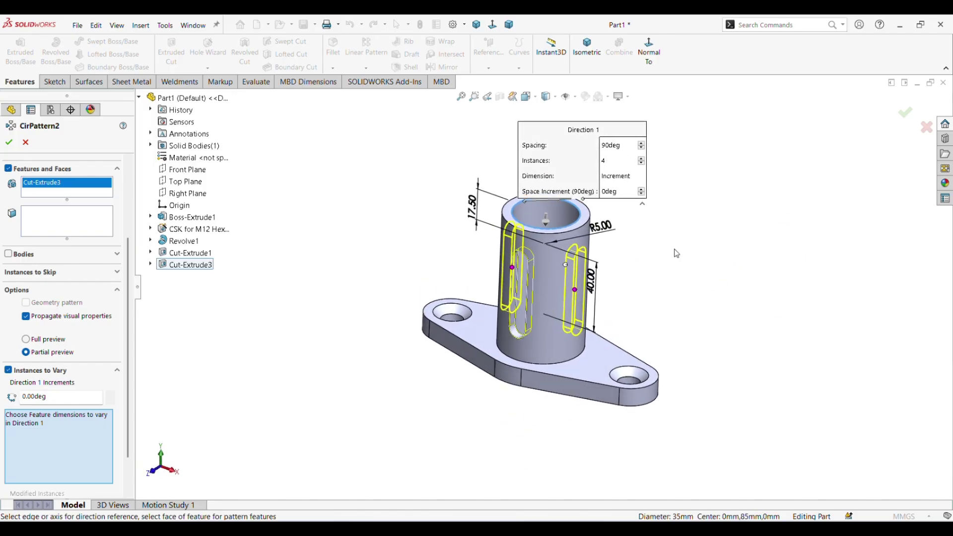
# Step: Accept the circular pattern of slots and show the part in isometric view
pyautogui.click(7, 143)
pyautogui.moveTo(755, 313); pyautogui.dragTo(774, 285, button='middle')
pyautogui.click(525, 96)
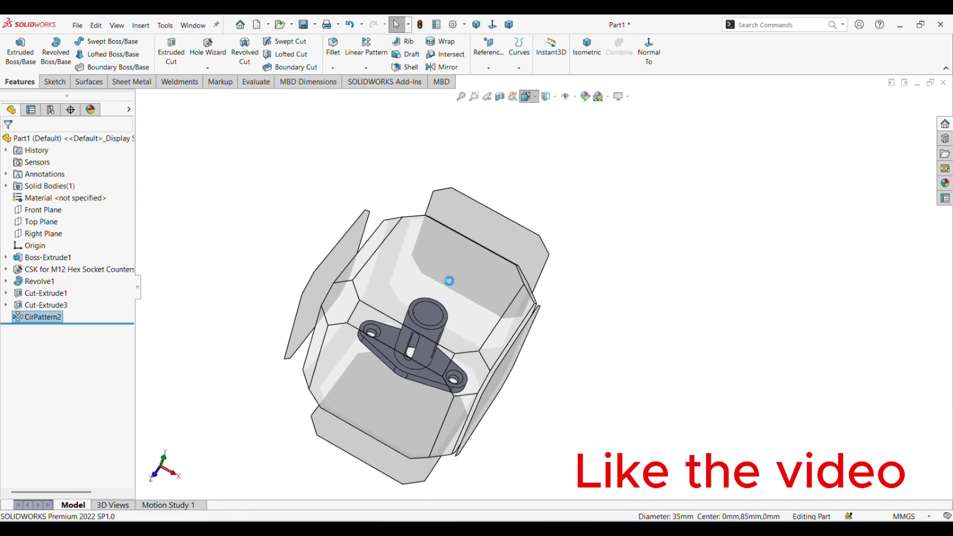
pyautogui.click(449, 279)
pyautogui.moveTo(774, 400); pyautogui.dragTo(747, 379, button='middle')
pyautogui.click(587, 48)
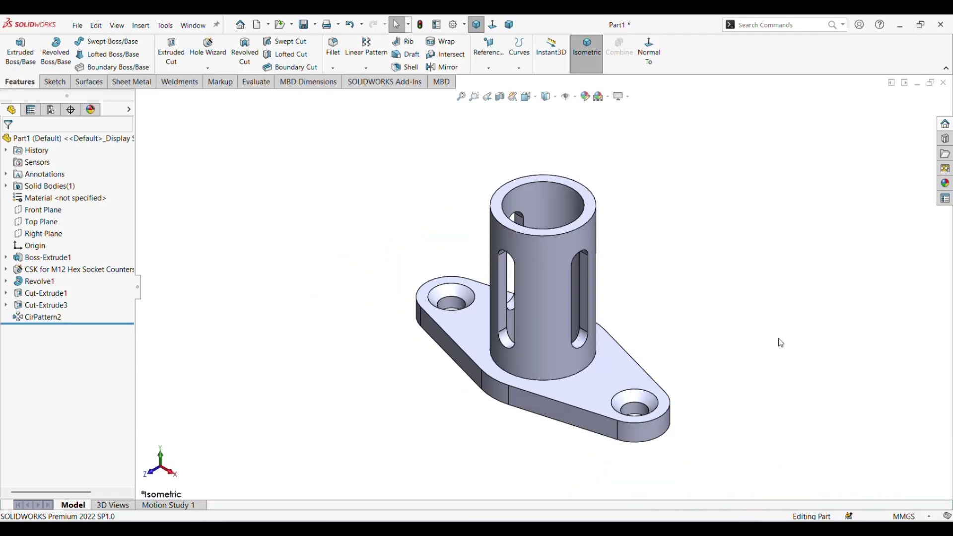
# Step: Examine the Part Modelling Exercise-22 drawing in the image viewer for the arm and clamp geometry, and return to SOLIDWORKS
pyautogui.click(561, 529)
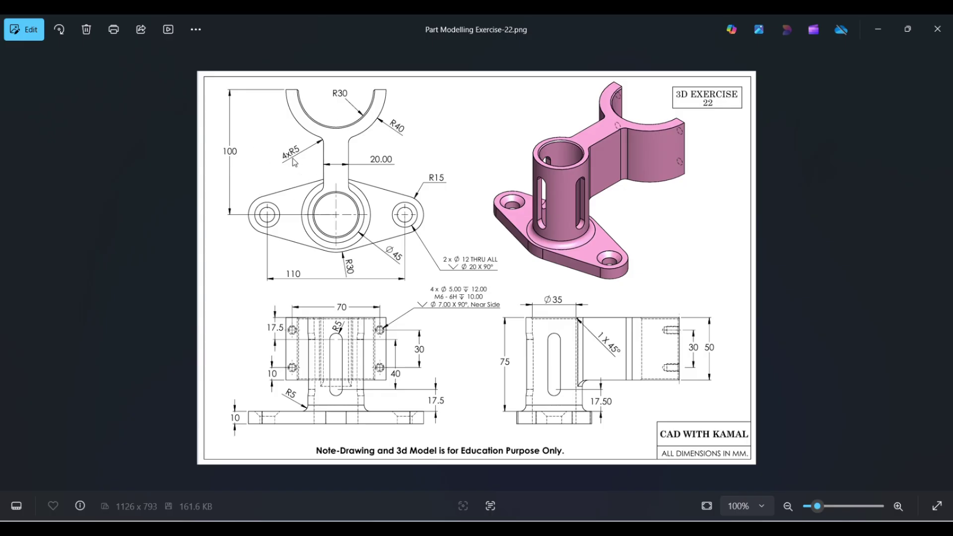
pyautogui.hotkey('alt', 'Tab')
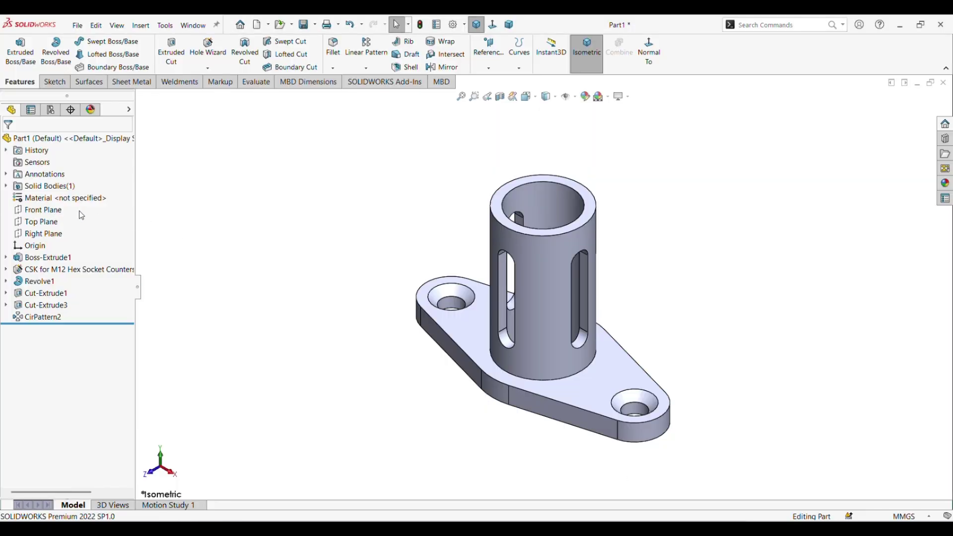
pyautogui.click(587, 199)
pyautogui.click(807, 285)
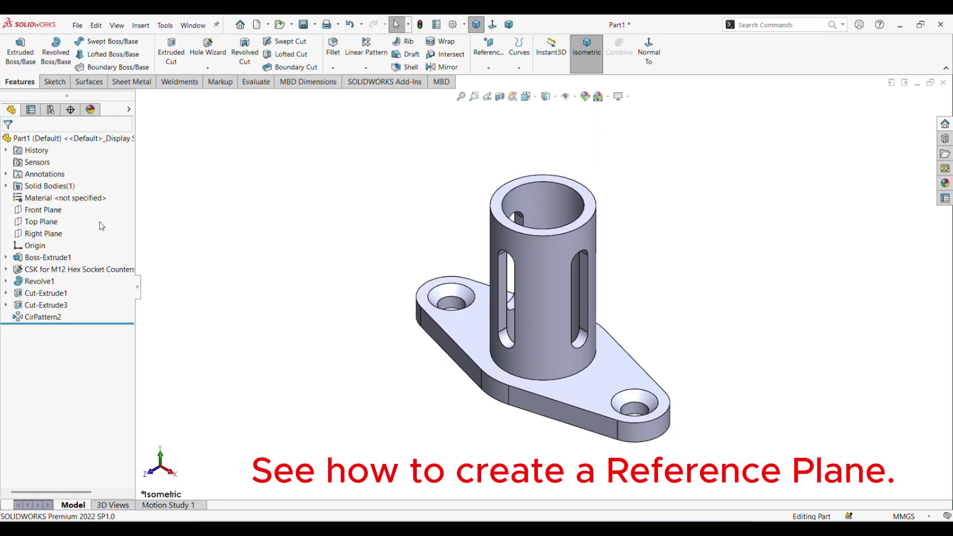
# Step: Create a reference plane offset 85 mm upward from the Top Plane, level with the cylinder's top
pyautogui.click(52, 223)
pyautogui.click(488, 64)
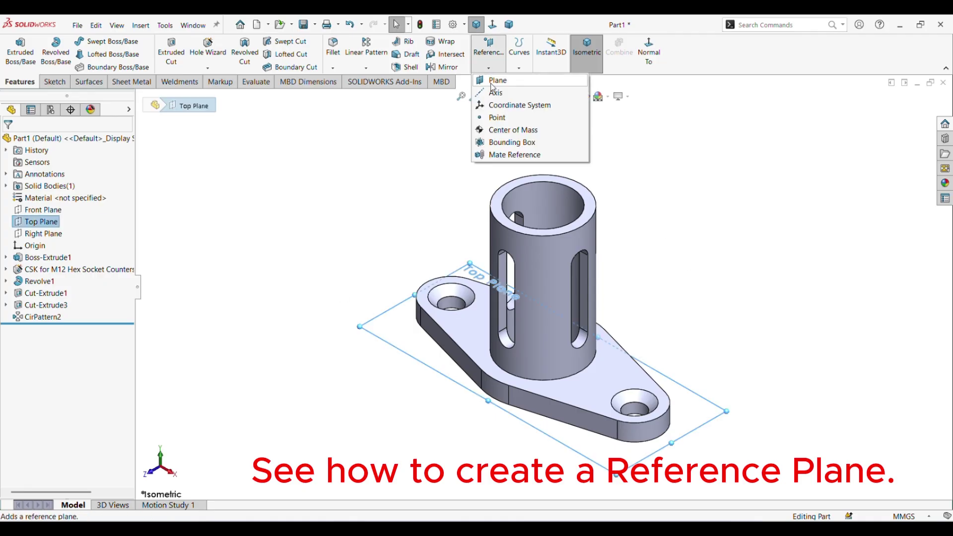
pyautogui.click(500, 82)
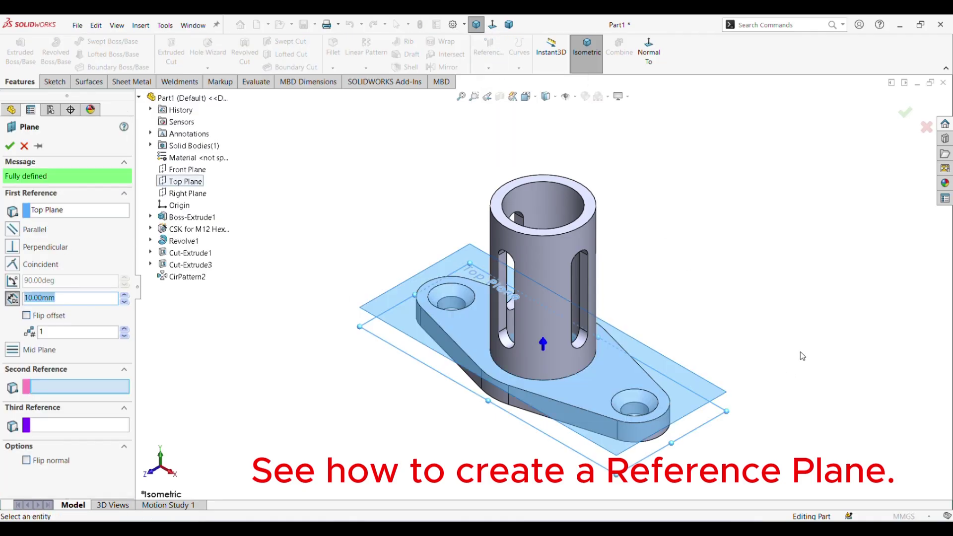
pyautogui.moveTo(801, 356); pyautogui.dragTo(818, 278, button='middle')
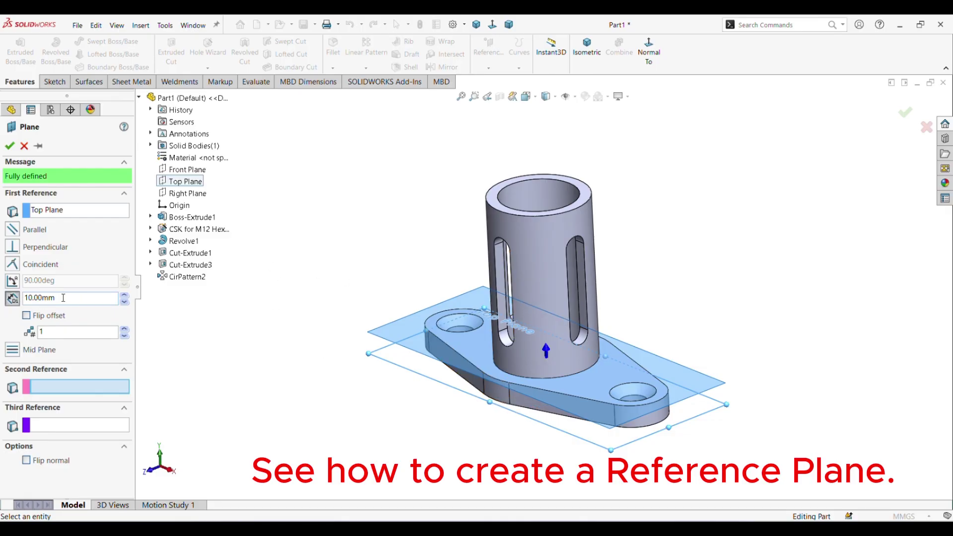
pyautogui.write('5')
pyautogui.press('Return')
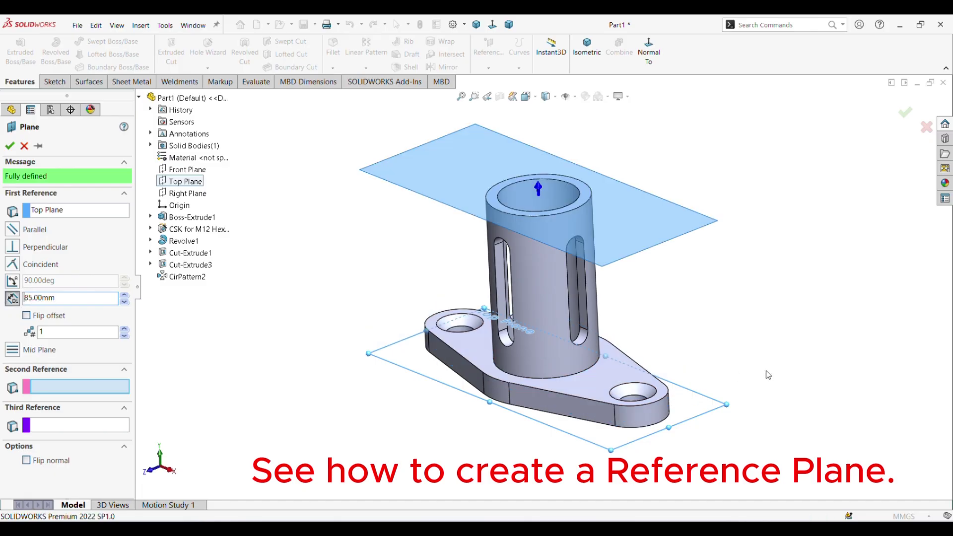
pyautogui.moveTo(766, 371)
pyautogui.mouseDown(button='middle')
pyautogui.moveTo(796, 329)
pyautogui.moveTo(774, 357)
pyautogui.mouseUp(button='middle')
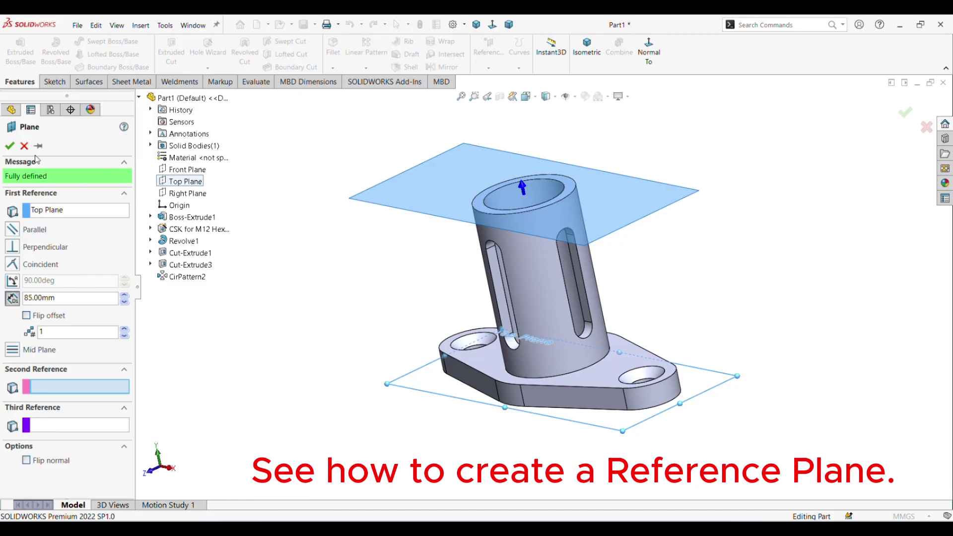
pyautogui.click(9, 146)
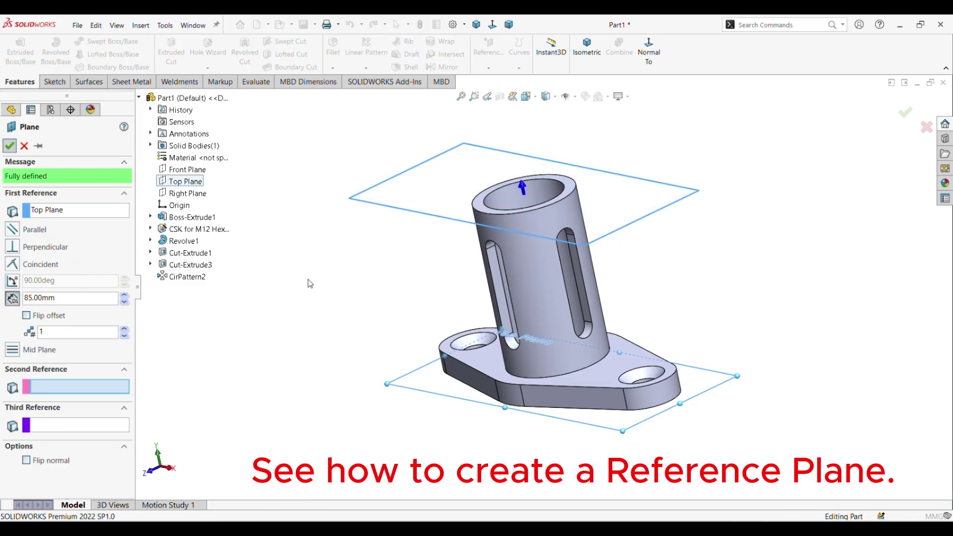
# Step: Start a sketch on the new reference plane and convert the cylinder's outer circular edge into it
pyautogui.click(493, 160)
pyautogui.click(533, 131)
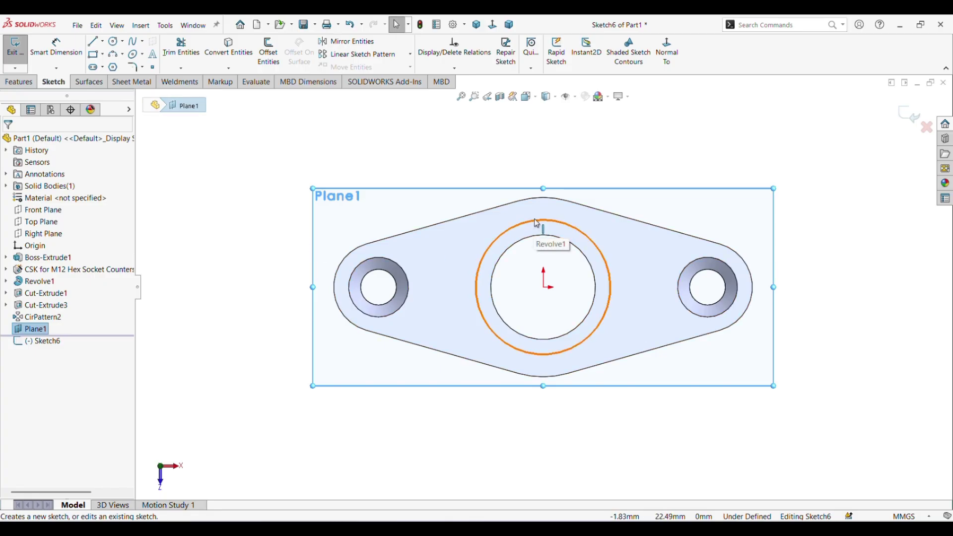
pyautogui.click(228, 47)
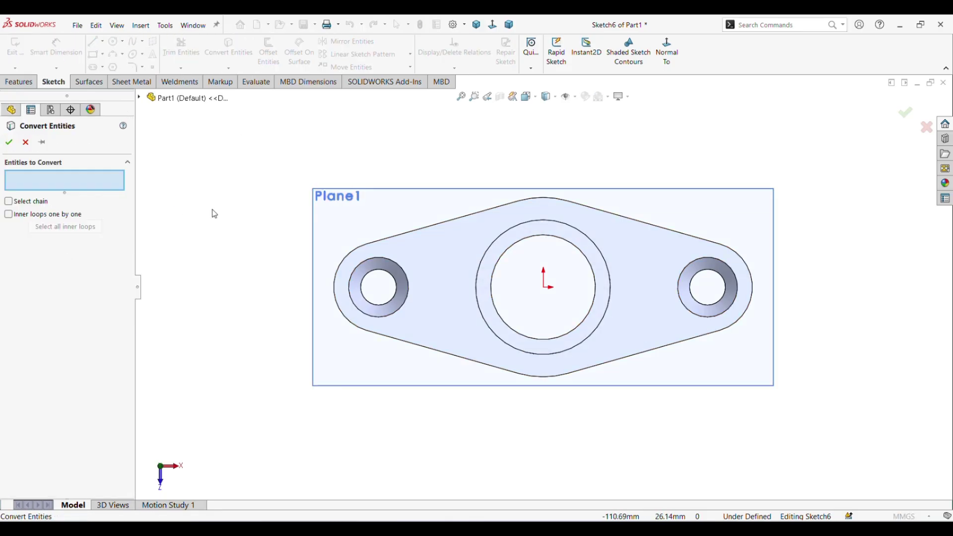
pyautogui.click(530, 226)
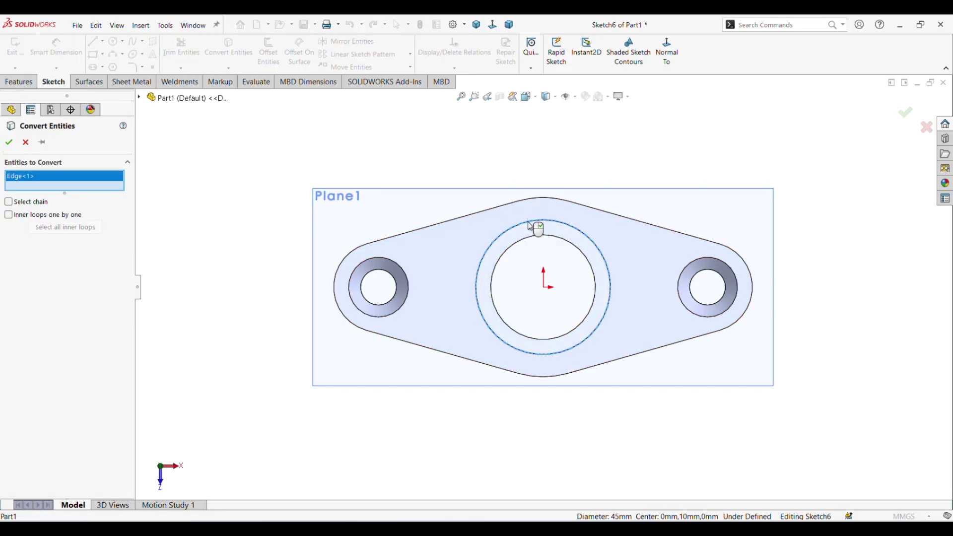
pyautogui.click(9, 143)
# Step: Sketch a vertical centerline about 184 mm long from the origin upward, past the flange
pyautogui.click(103, 41)
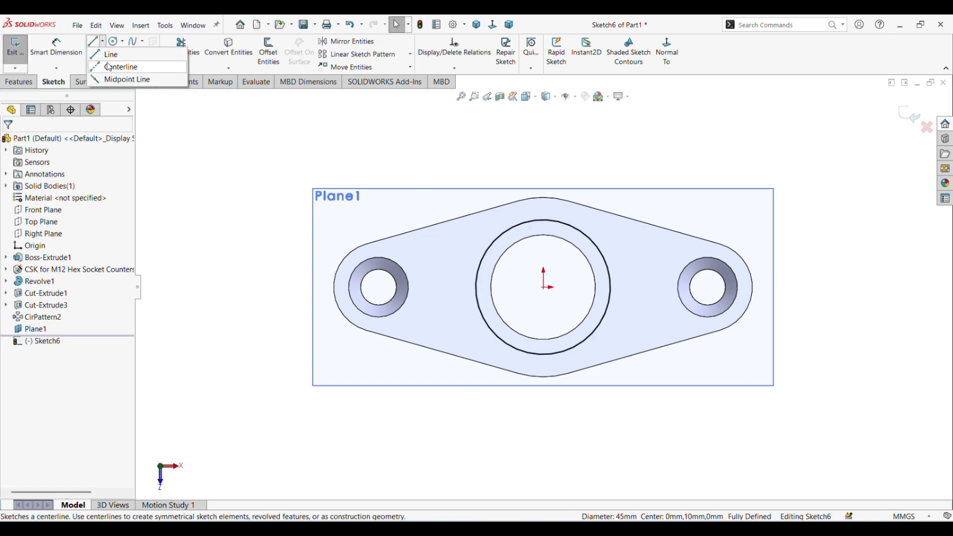
pyautogui.click(110, 67)
pyautogui.click(543, 286)
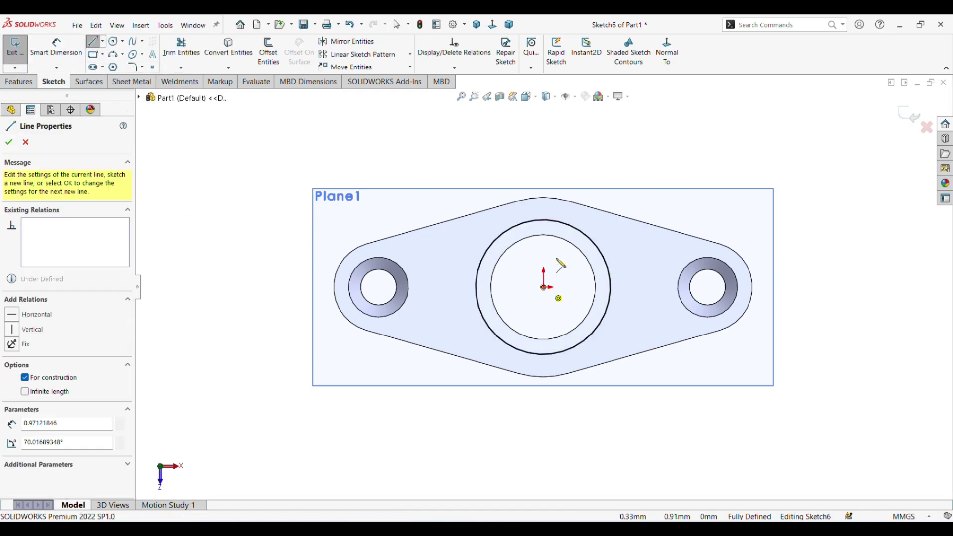
pyautogui.scroll(5, 545, 290)
pyautogui.click(544, 140)
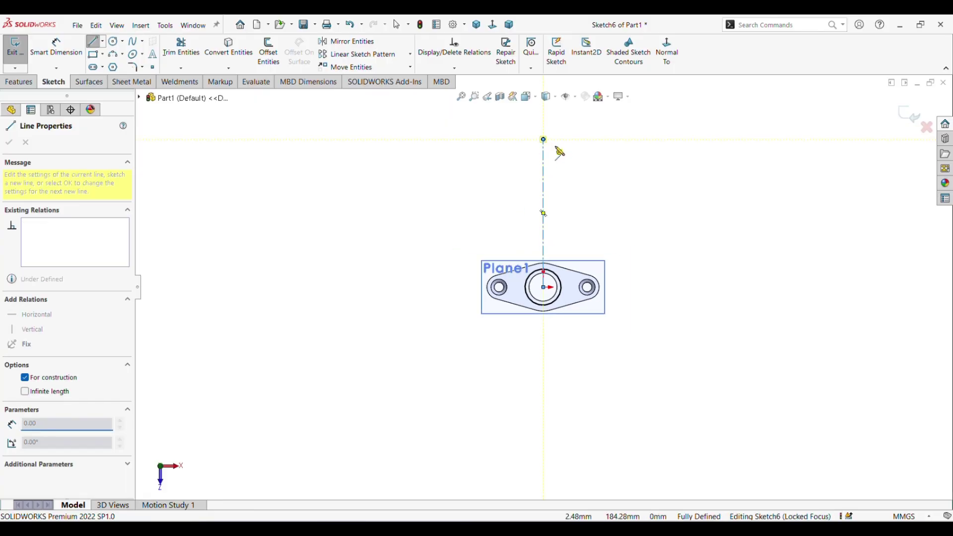
pyautogui.rightClick(546, 142)
pyautogui.click(570, 144)
# Step: Dimension the vertical centerline to 100 mm
pyautogui.press('d')
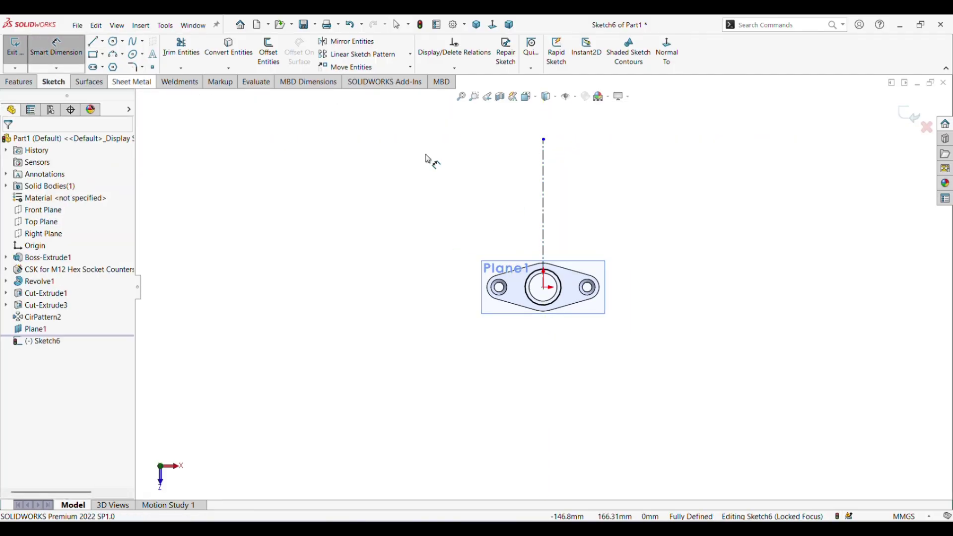
pyautogui.click(545, 207)
pyautogui.click(650, 216)
pyautogui.write('10')
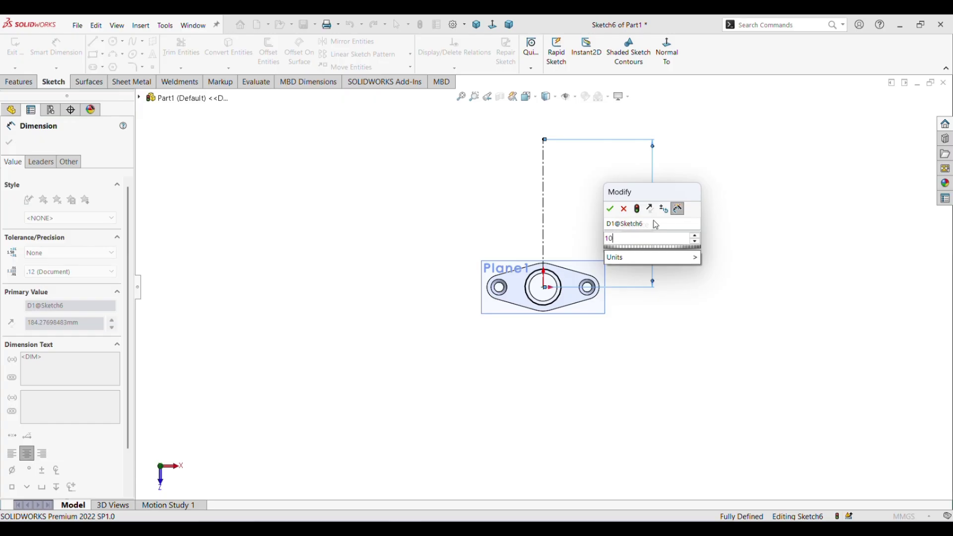
pyautogui.write('0')
pyautogui.press('Return')
pyautogui.press('Escape')
pyautogui.press('Escape')
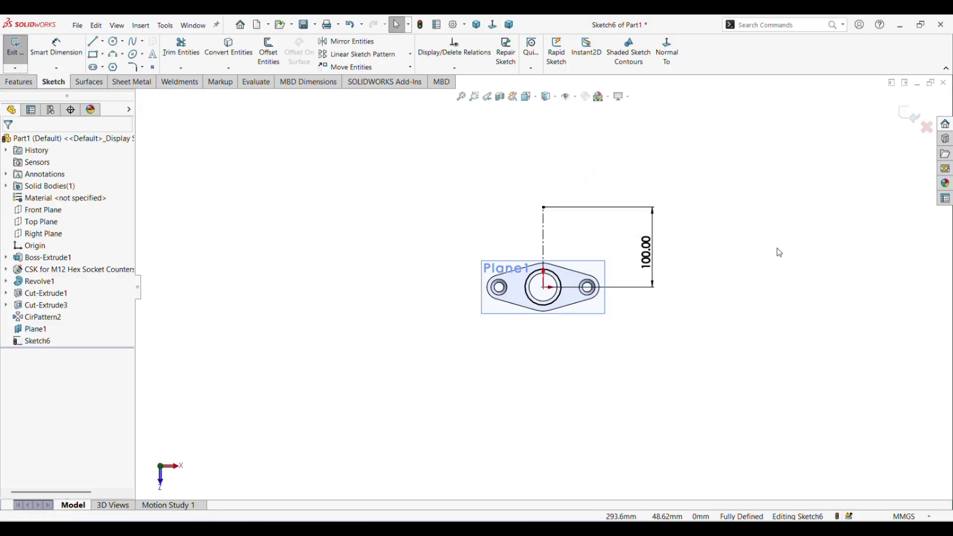
# Step: Sketch a 60 mm diameter circle centred on the upper end of the vertical centerline, checking the radius on the exercise drawing
pyautogui.click(115, 43)
pyautogui.scroll(-4, 571, 192)
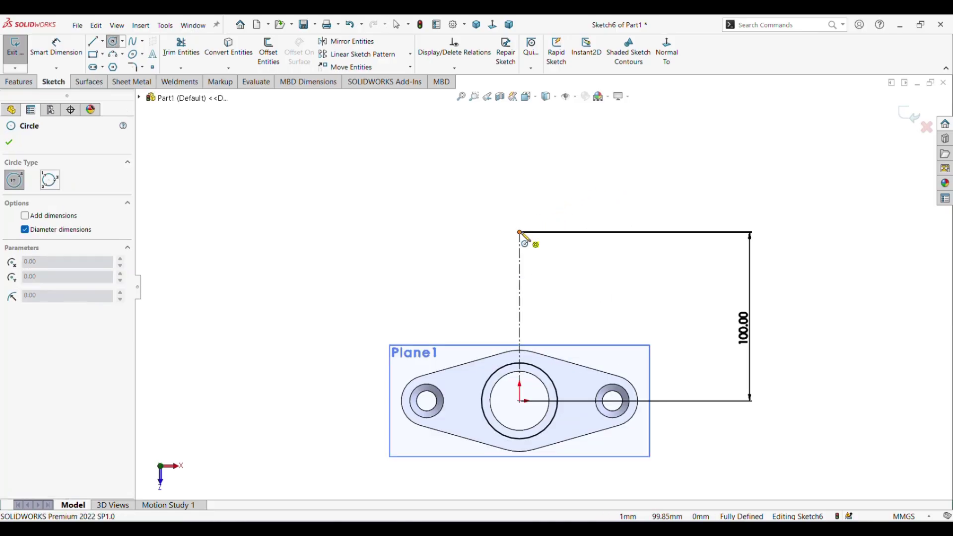
pyautogui.click(520, 232)
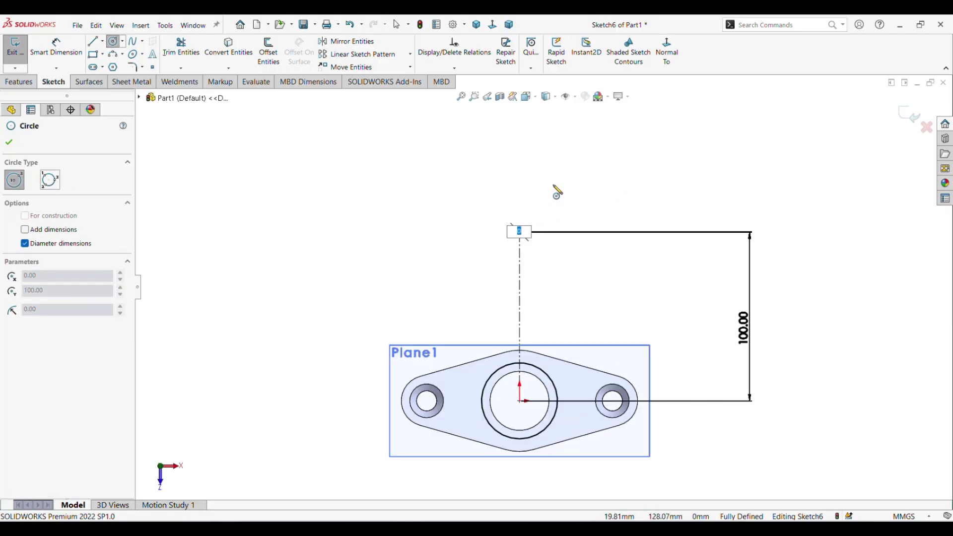
pyautogui.hotkey('alt', 'Tab')
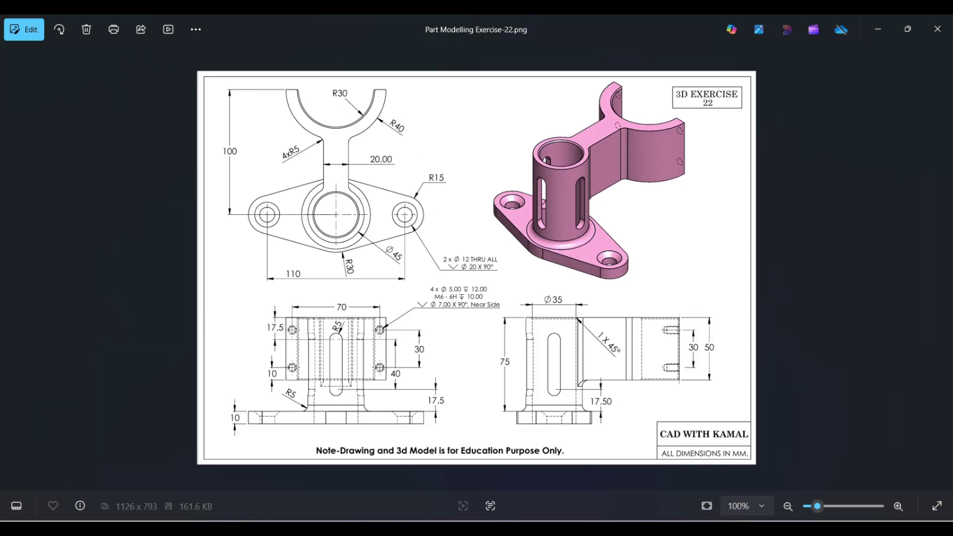
pyautogui.hotkey('alt', 'Tab')
pyautogui.write('60')
pyautogui.press('Return')
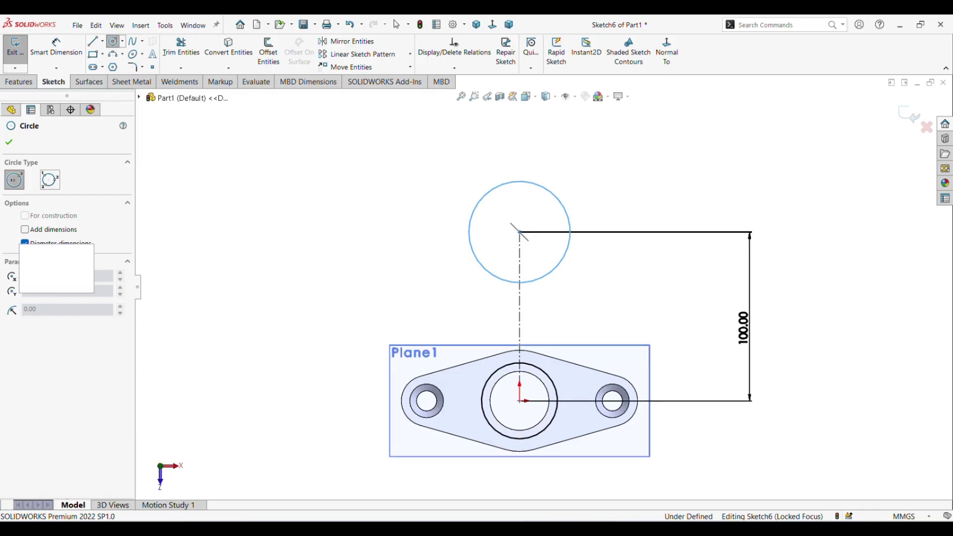
# Step: Sketch a second, smaller circle about 36 mm in diameter concentric with the 60 mm circle
pyautogui.click(520, 231)
pyautogui.write('36')
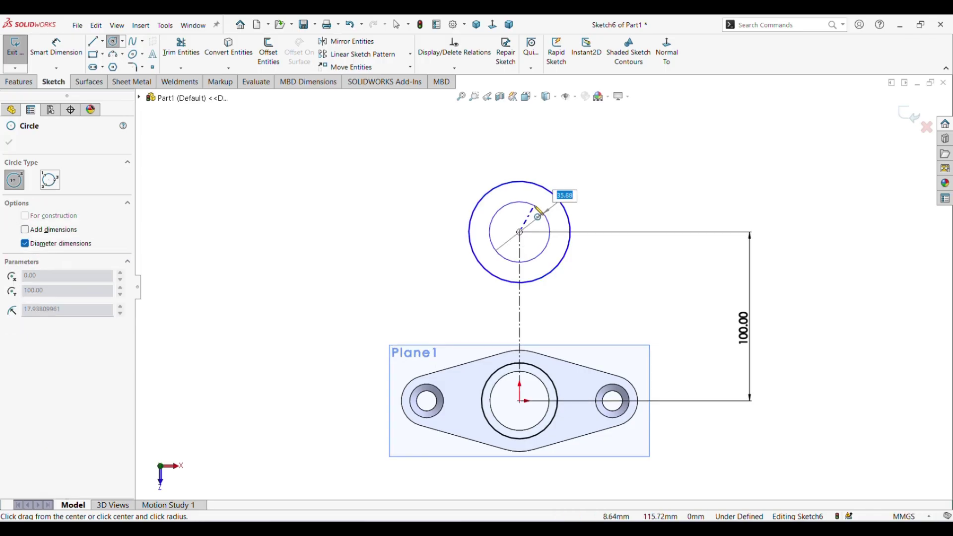
pyautogui.press('Return')
pyautogui.press('Escape')
# Step: Dimension the outer concentric circle's diameter to 60 mm and the inner one's to 80 mm
pyautogui.click(56, 48)
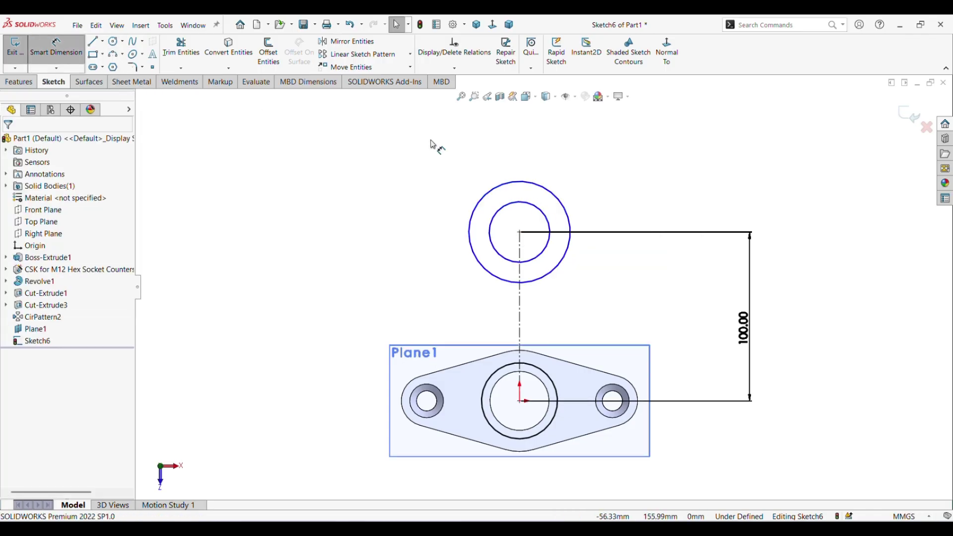
pyautogui.click(522, 158)
pyautogui.click(521, 139)
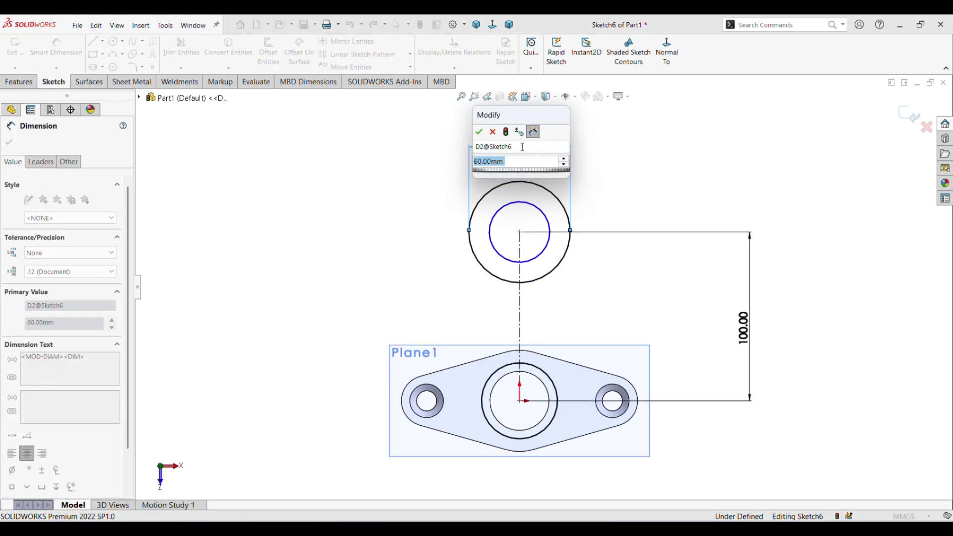
pyautogui.press('Return')
pyautogui.click(521, 202)
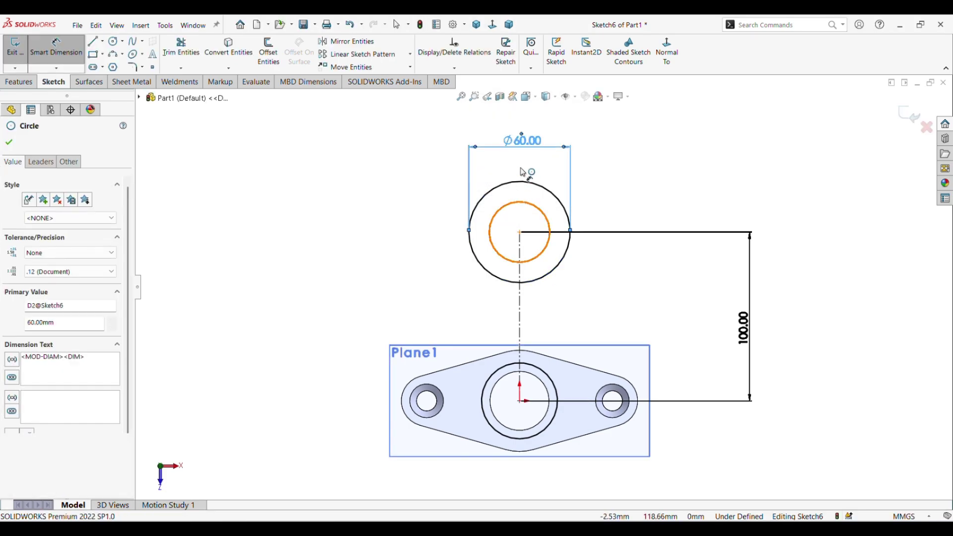
pyautogui.click(525, 163)
pyautogui.write('80')
pyautogui.press('Return')
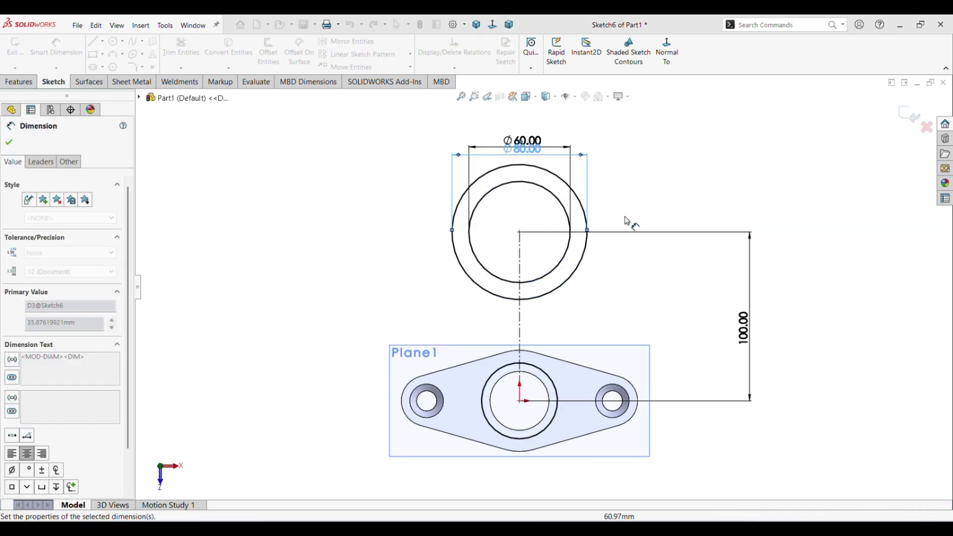
pyautogui.click(707, 190)
pyautogui.press('Escape')
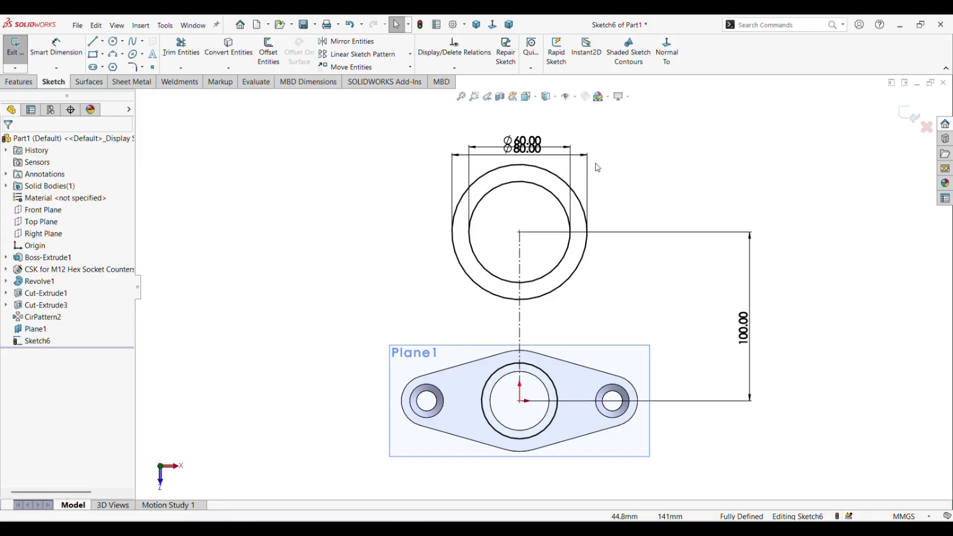
# Step: Sketch an 80 mm horizontal line across the full diameter of the larger circle, through the common centre
pyautogui.click(99, 43)
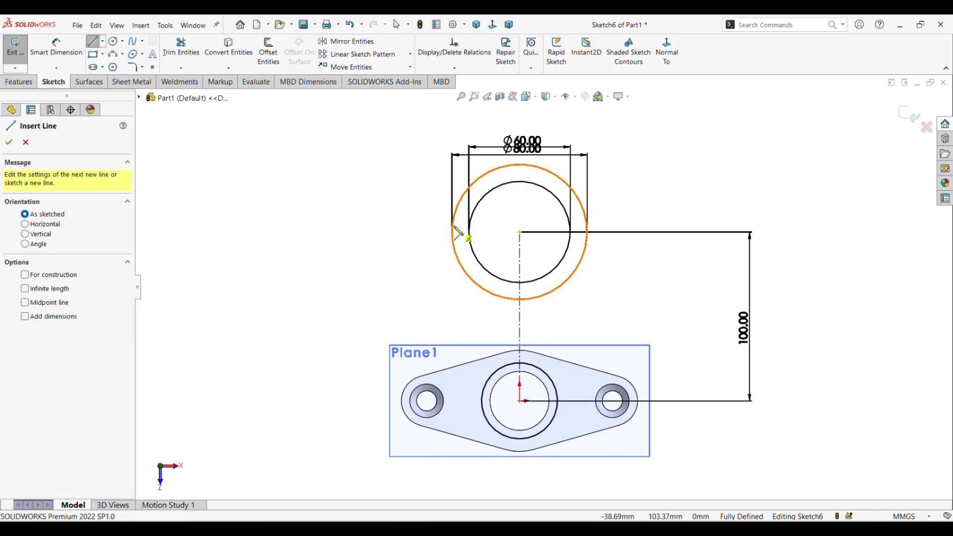
pyautogui.click(452, 232)
pyautogui.click(452, 232)
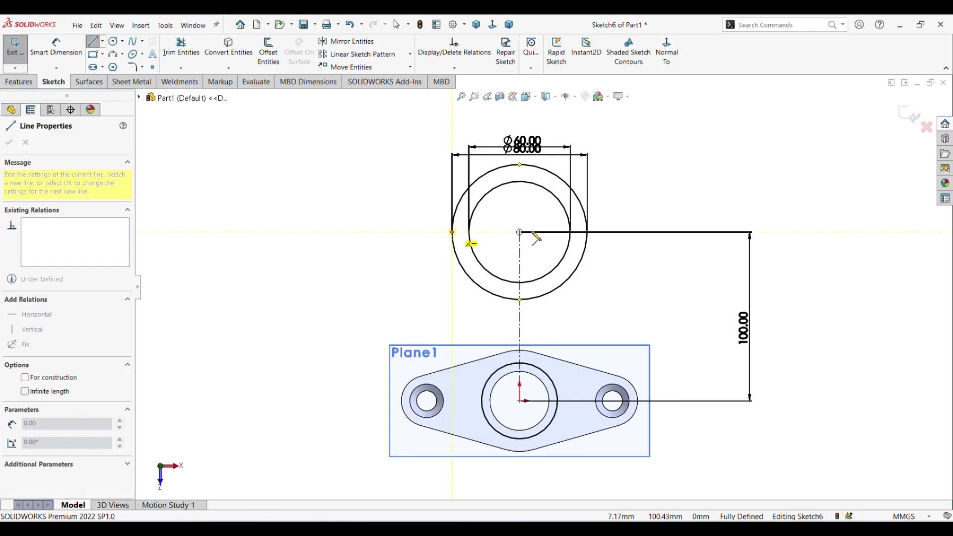
pyautogui.click(588, 232)
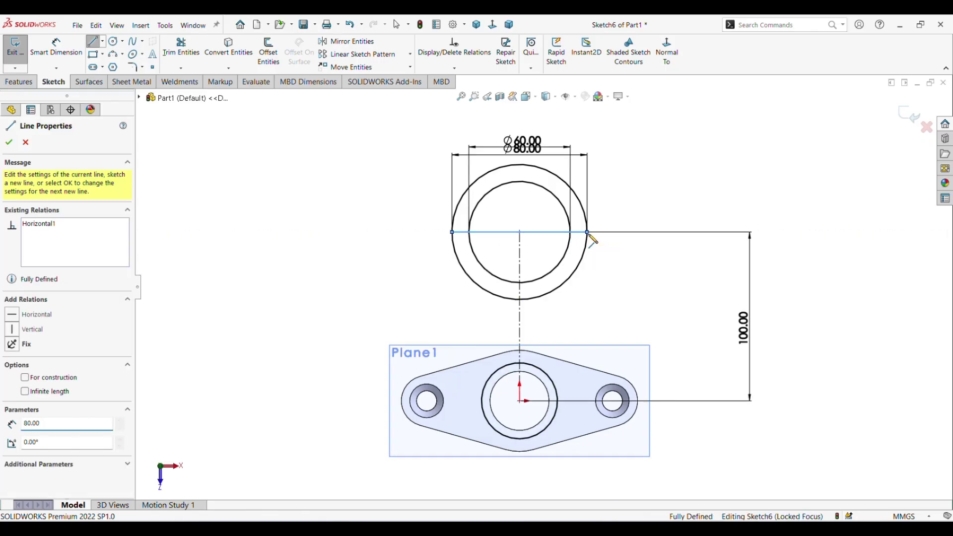
pyautogui.rightClick(590, 235)
pyautogui.click(617, 241)
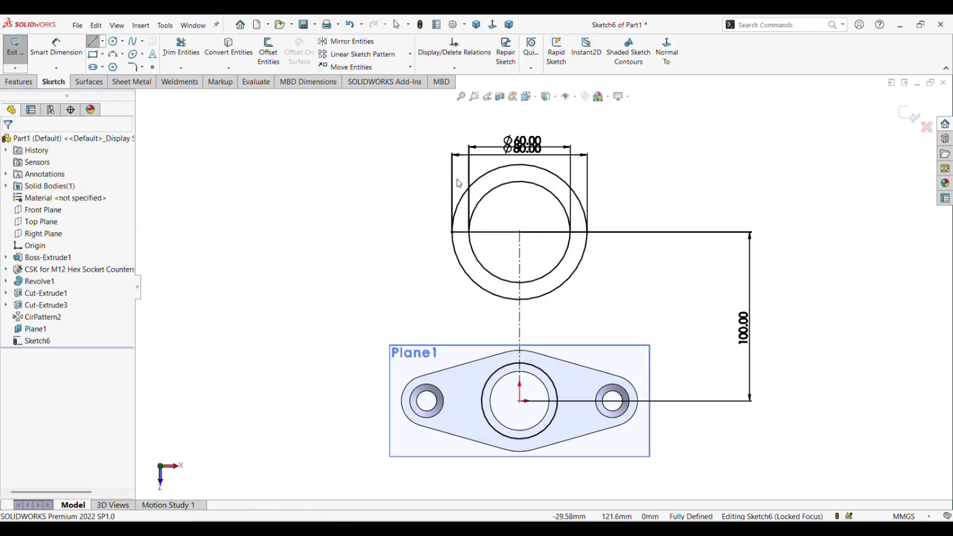
# Step: Offset the vertical centerline 10 mm bi-directionally to form the arm's two side lines
pyautogui.click(269, 52)
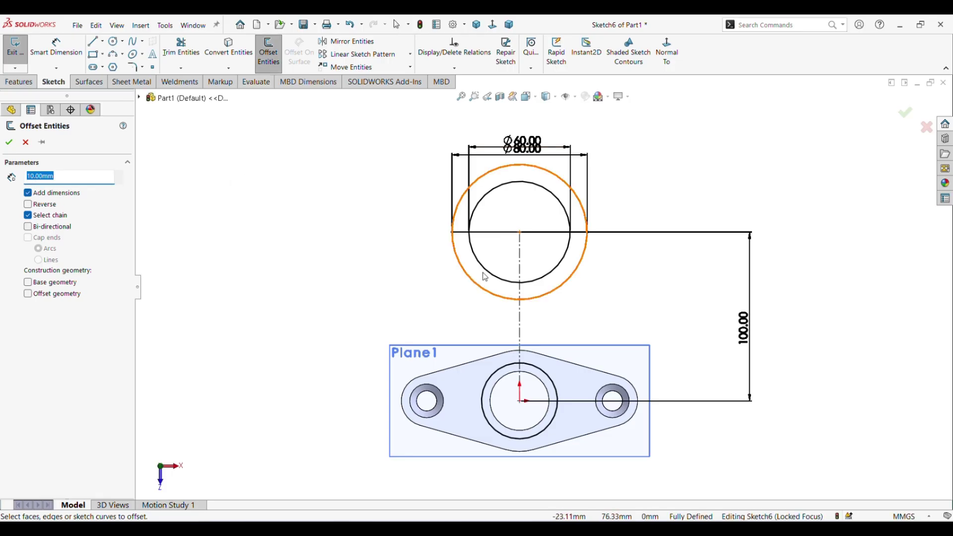
pyautogui.click(30, 228)
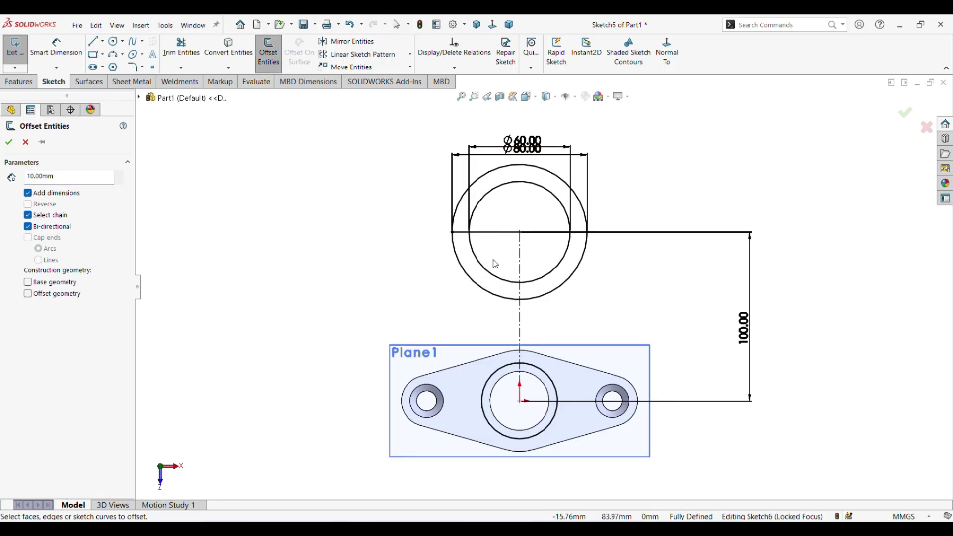
pyautogui.click(517, 272)
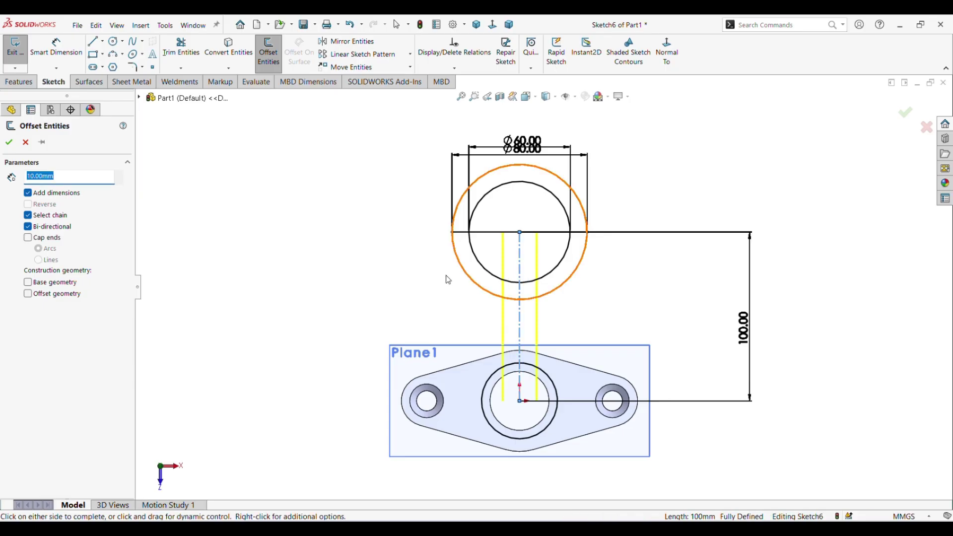
pyautogui.click(8, 144)
# Step: Trim away the upper halves of both circles and all horizontal and arm line segments inside the 60 mm circle
pyautogui.click(181, 48)
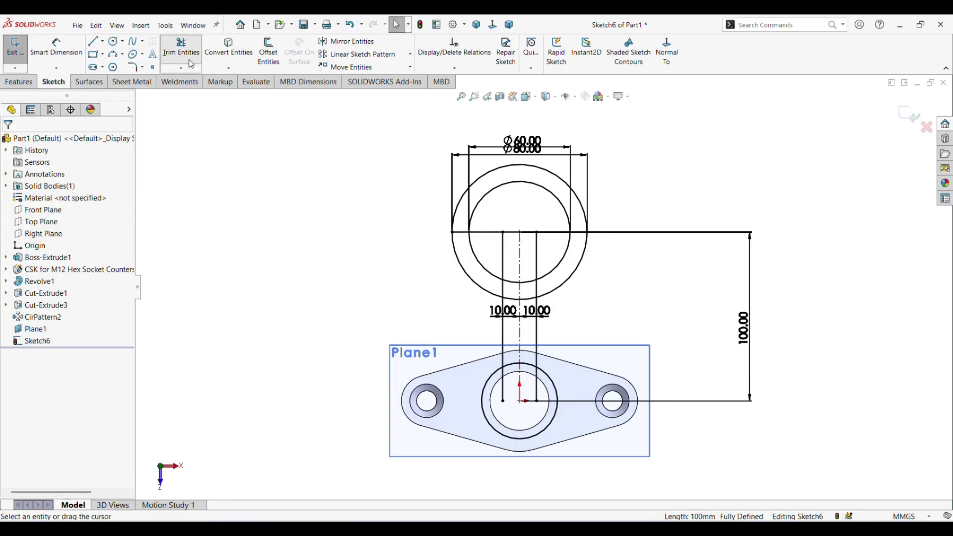
pyautogui.scroll(-3, 444, 218)
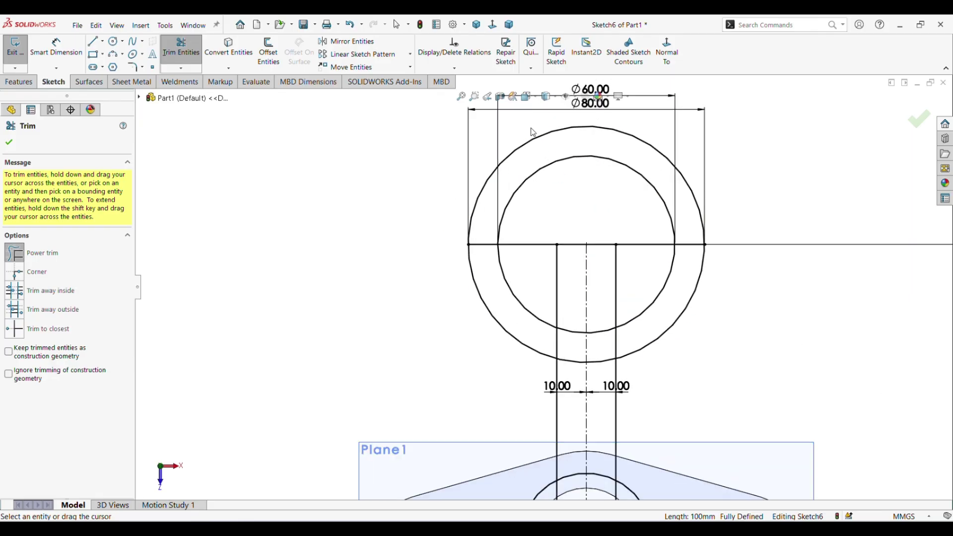
pyautogui.moveTo(530, 128); pyautogui.dragTo(556, 186)
pyautogui.moveTo(530, 228); pyautogui.dragTo(528, 258)
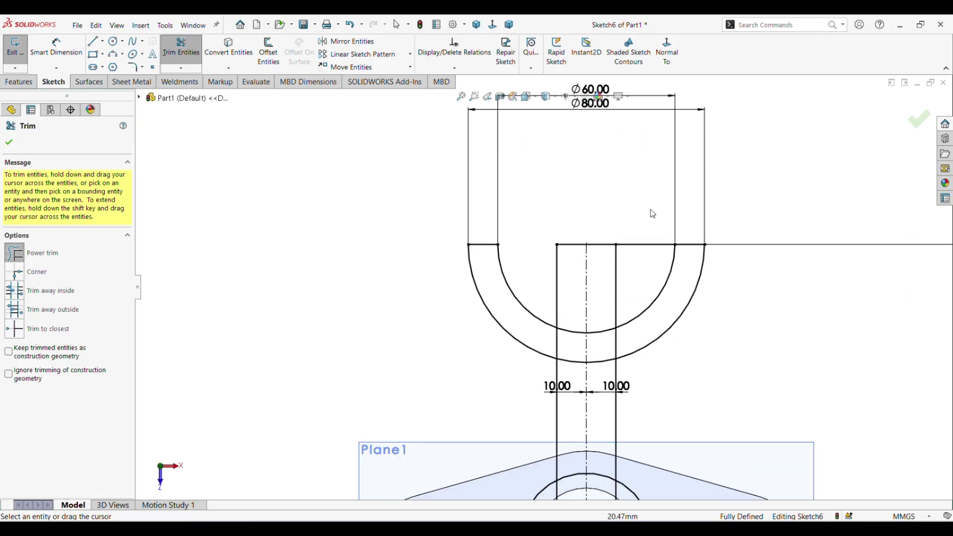
pyautogui.moveTo(655, 215); pyautogui.dragTo(643, 258)
pyautogui.moveTo(556, 276)
pyautogui.mouseDown()
pyautogui.moveTo(572, 300)
pyautogui.moveTo(626, 296)
pyautogui.mouseUp()
pyautogui.moveTo(601, 221); pyautogui.dragTo(599, 259)
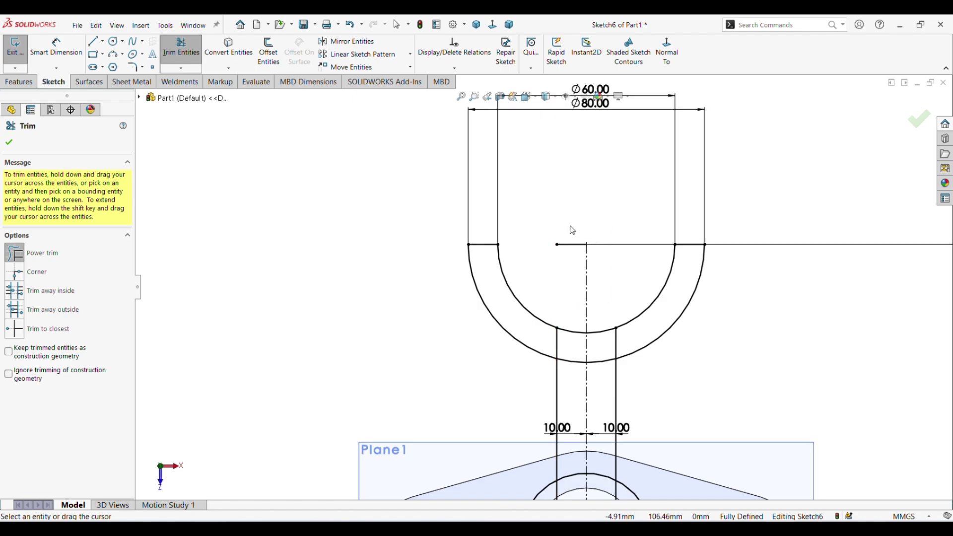
pyautogui.moveTo(561, 233); pyautogui.dragTo(571, 270)
# Step: Trim the arm lines inside the half-ring and the cylinder, and the converted cylinder circle outside the arm
pyautogui.scroll(-2, 579, 366)
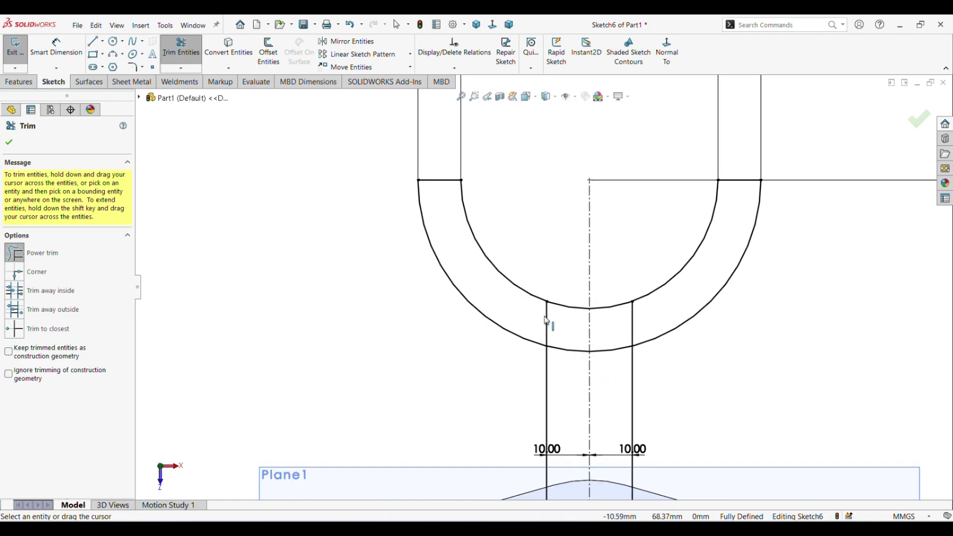
pyautogui.moveTo(562, 325); pyautogui.dragTo(653, 323)
pyautogui.scroll(2, 551, 318)
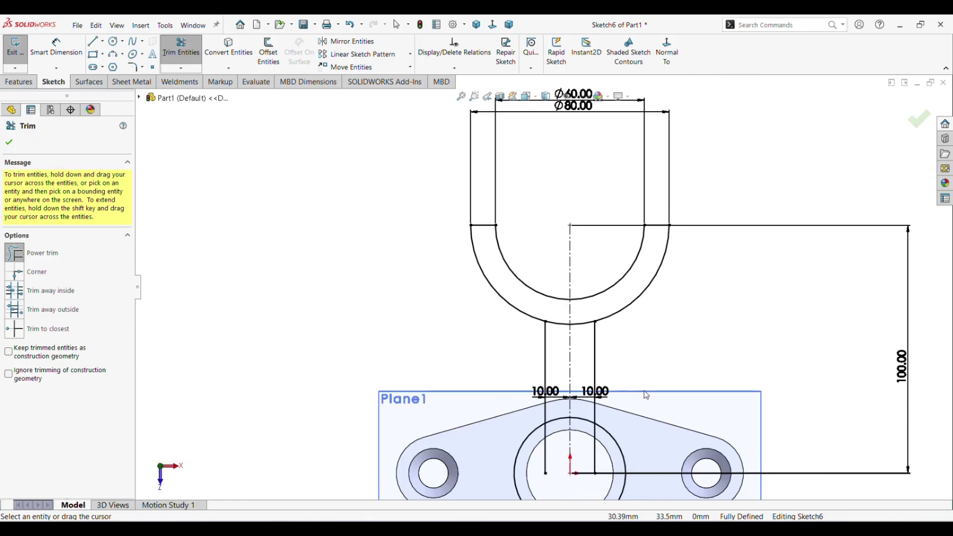
pyautogui.scroll(-2, 573, 406)
pyautogui.scroll(2, 574, 406)
pyautogui.scroll(-3, 478, 410)
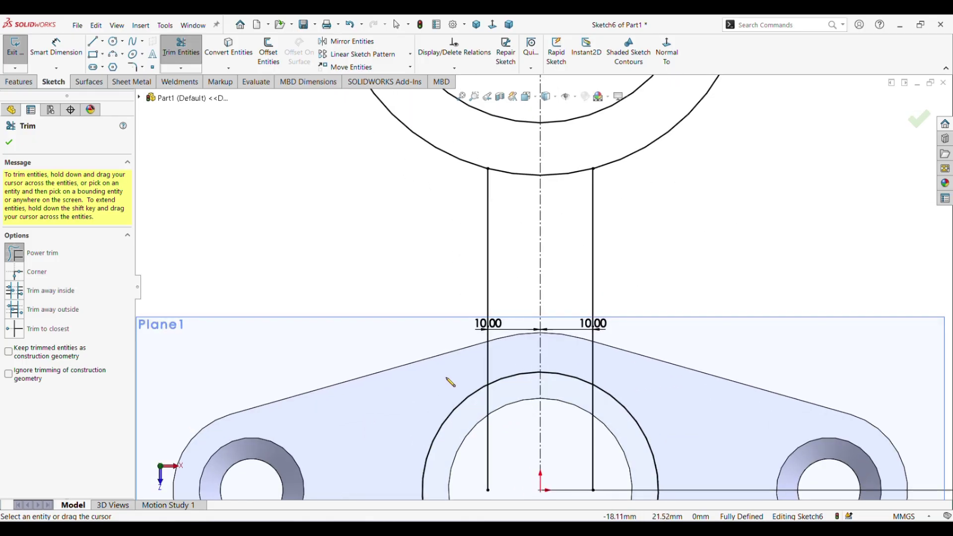
pyautogui.moveTo(450, 382); pyautogui.dragTo(504, 408)
pyautogui.moveTo(582, 396); pyautogui.dragTo(602, 405)
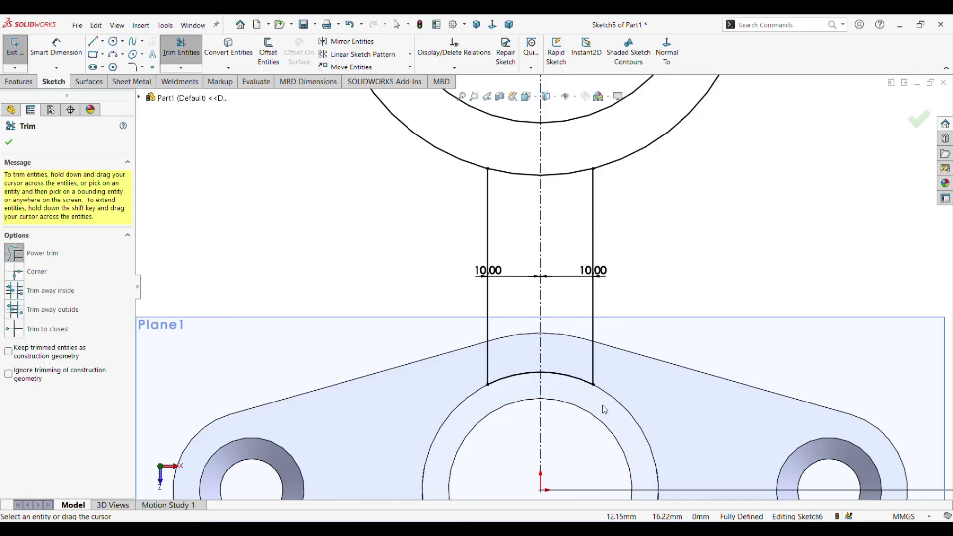
# Step: Trim the half-ring's outer arc between the two arm lines so the arm opens into the ring
pyautogui.scroll(4, 581, 397)
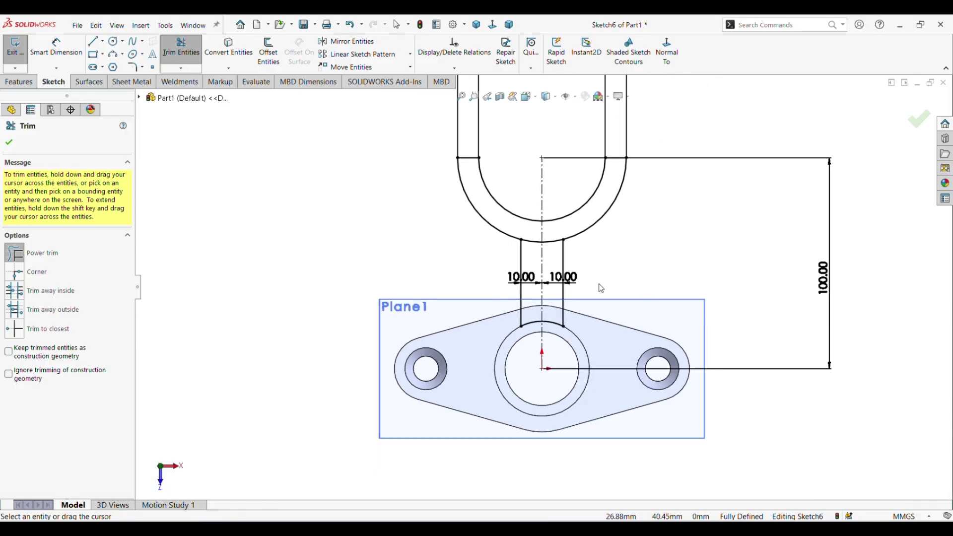
pyautogui.scroll(-3, 547, 238)
pyautogui.moveTo(521, 239); pyautogui.dragTo(521, 263)
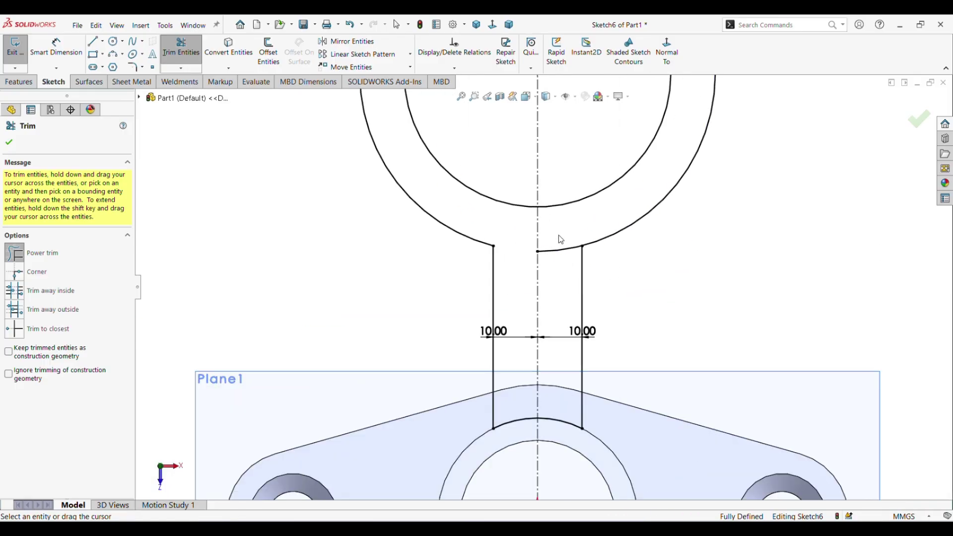
pyautogui.moveTo(561, 239); pyautogui.dragTo(561, 260)
pyautogui.scroll(4, 561, 263)
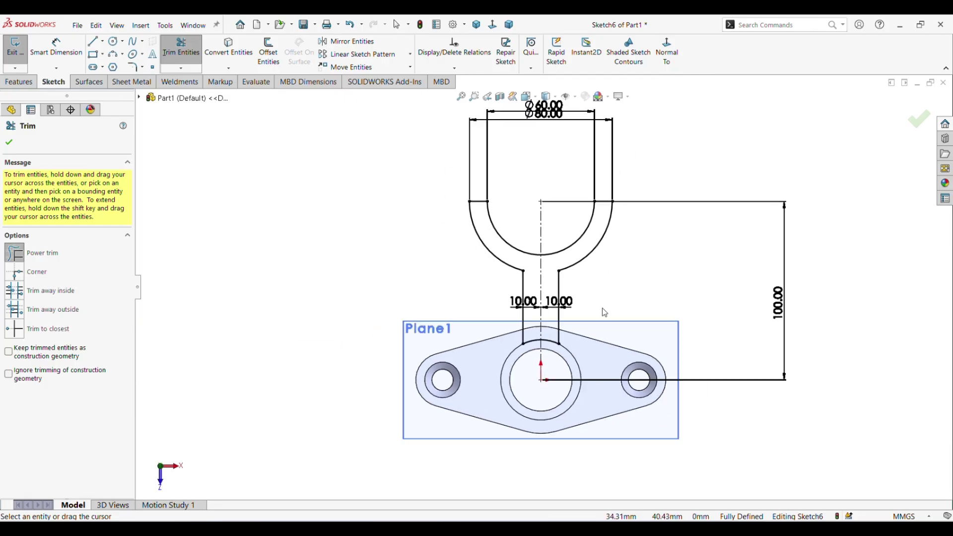
pyautogui.click(9, 144)
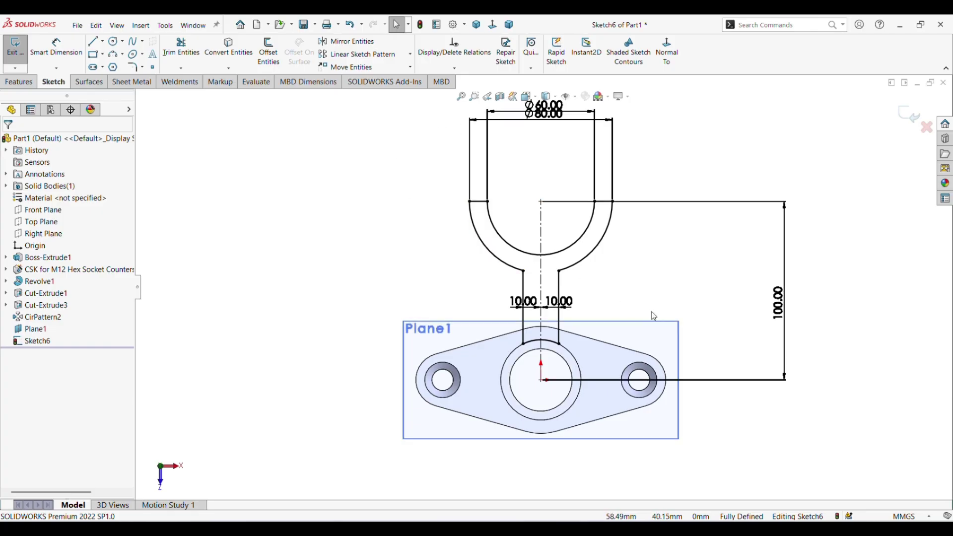
# Step: Exit the finished arm and half-ring sketch
pyautogui.scroll(3, 740, 362)
pyautogui.moveTo(740, 362); pyautogui.dragTo(749, 283, button='middle')
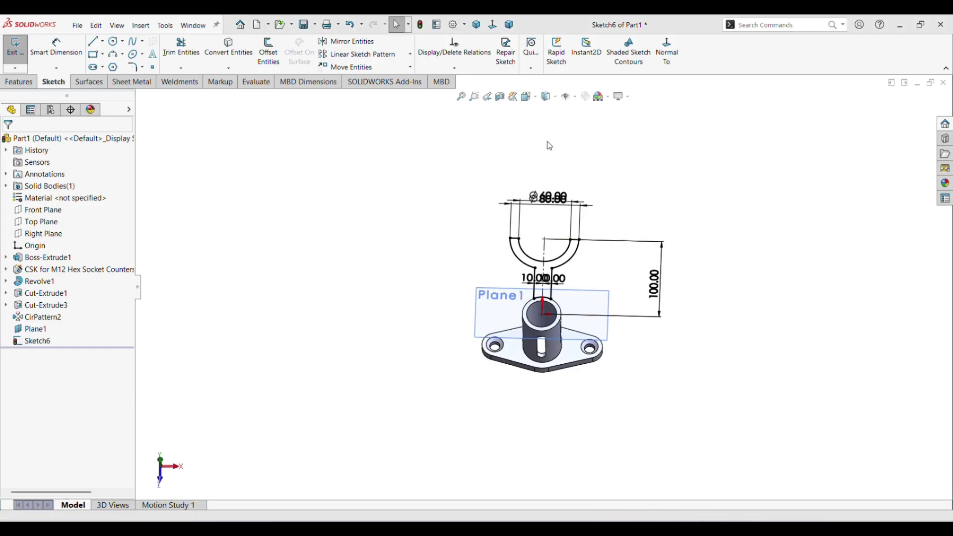
pyautogui.moveTo(734, 262)
pyautogui.mouseDown(button='middle')
pyautogui.moveTo(745, 194)
pyautogui.moveTo(702, 302)
pyautogui.moveTo(717, 270)
pyautogui.mouseUp(button='middle')
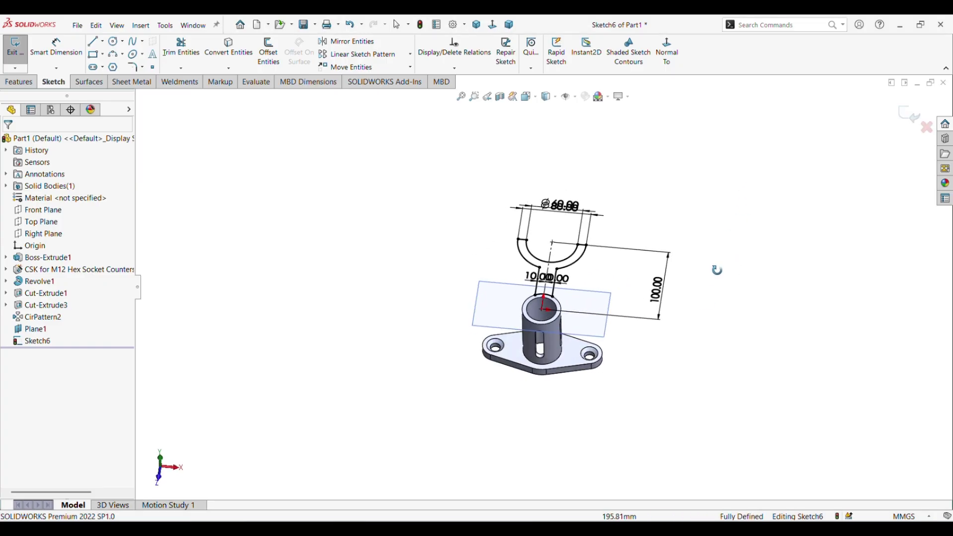
pyautogui.click(911, 115)
# Step: Extrude the arm and half-ring sketch blind 50 mm, reversed to run down toward the flange
pyautogui.moveTo(760, 325)
pyautogui.mouseDown(button='middle')
pyautogui.moveTo(773, 298)
pyautogui.moveTo(740, 345)
pyautogui.moveTo(680, 318)
pyautogui.mouseUp(button='middle')
pyautogui.click(20, 50)
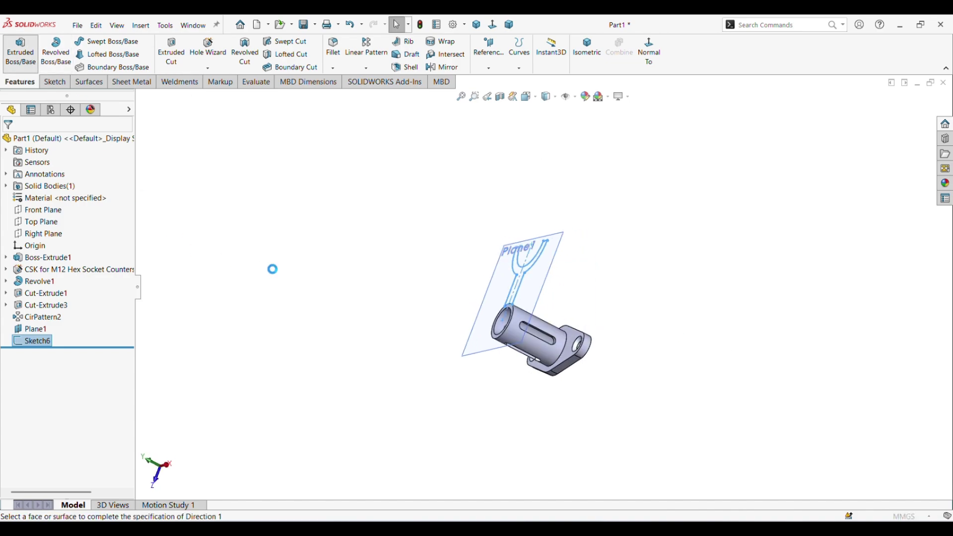
pyautogui.click(60, 211)
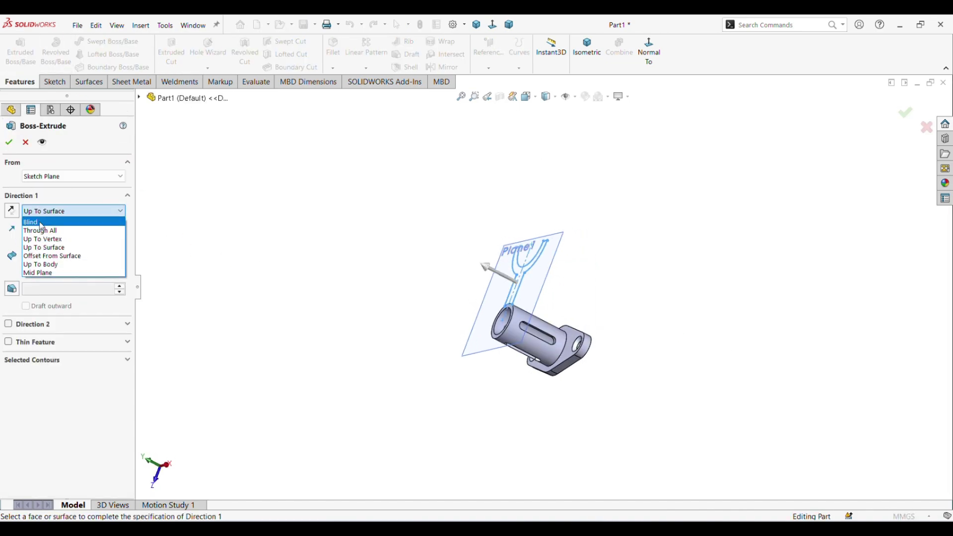
pyautogui.click(38, 219)
pyautogui.click(11, 210)
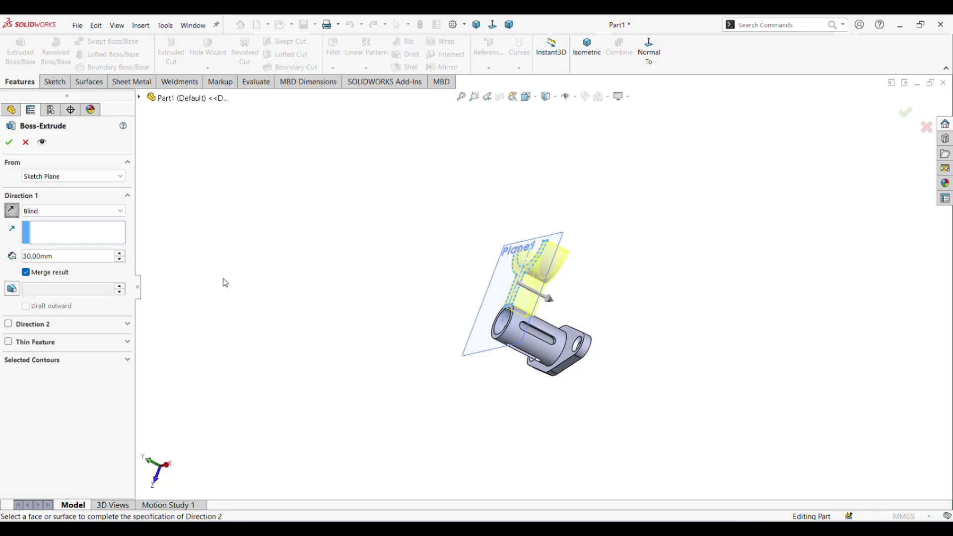
pyautogui.click(634, 528)
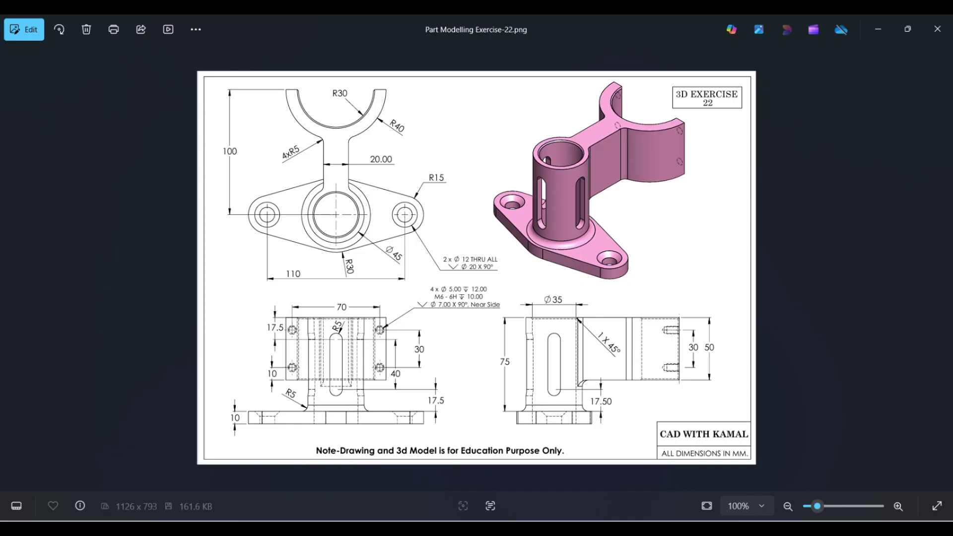
pyautogui.hotkey('alt', 'Tab')
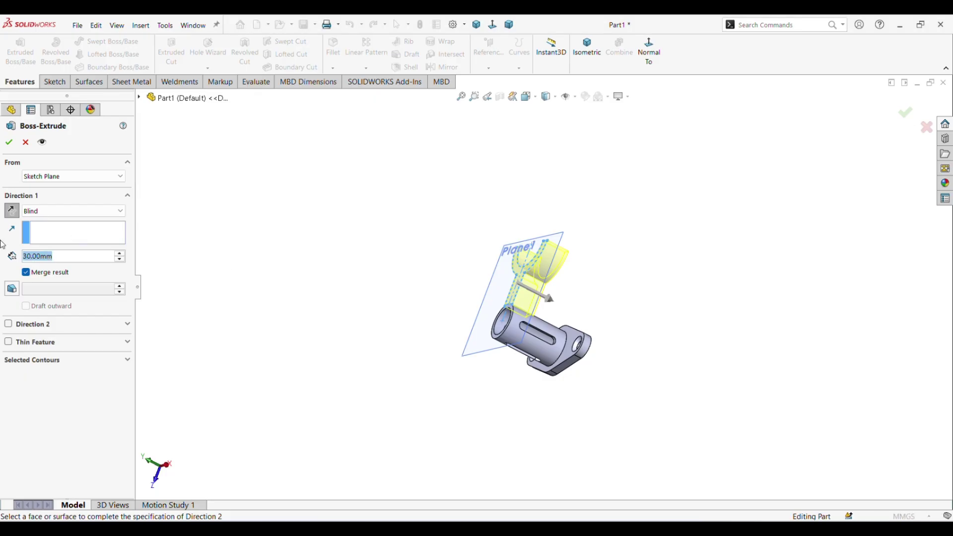
pyautogui.write('50')
pyautogui.press('Return')
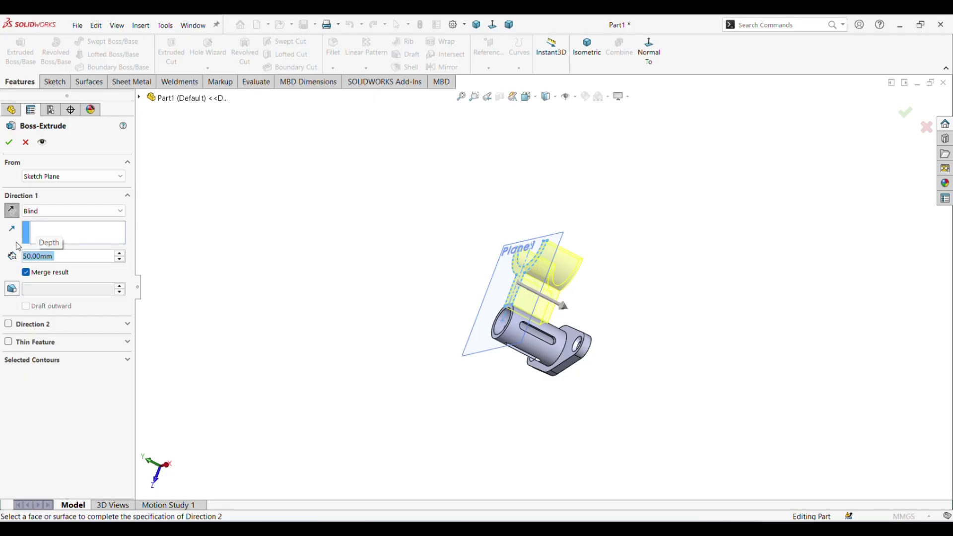
pyautogui.click(10, 143)
# Step: Hide the reference plane at the cylinder's top and show the part in isometric view
pyautogui.moveTo(666, 351); pyautogui.dragTo(767, 253, button='middle')
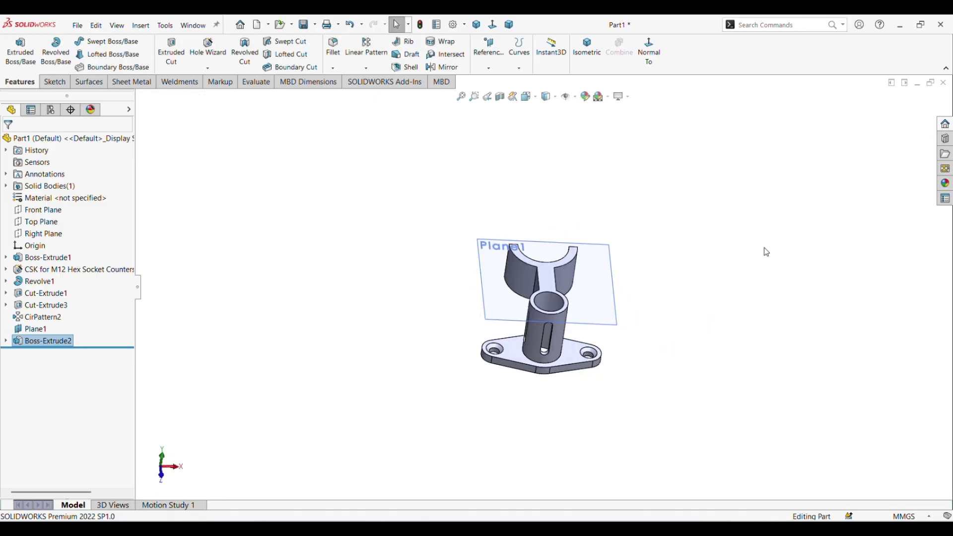
pyautogui.click(750, 246)
pyautogui.click(598, 258)
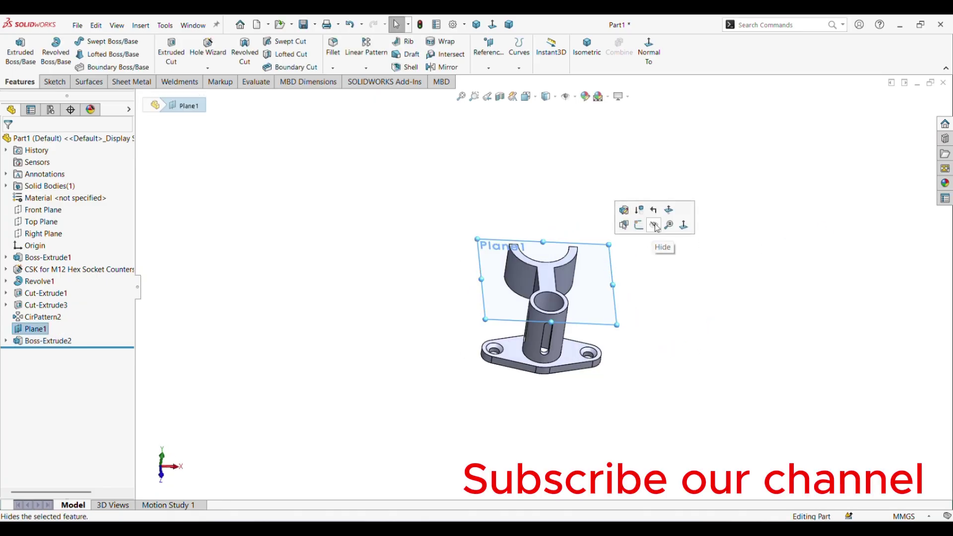
pyautogui.click(656, 225)
pyautogui.moveTo(768, 326); pyautogui.dragTo(710, 242, button='middle')
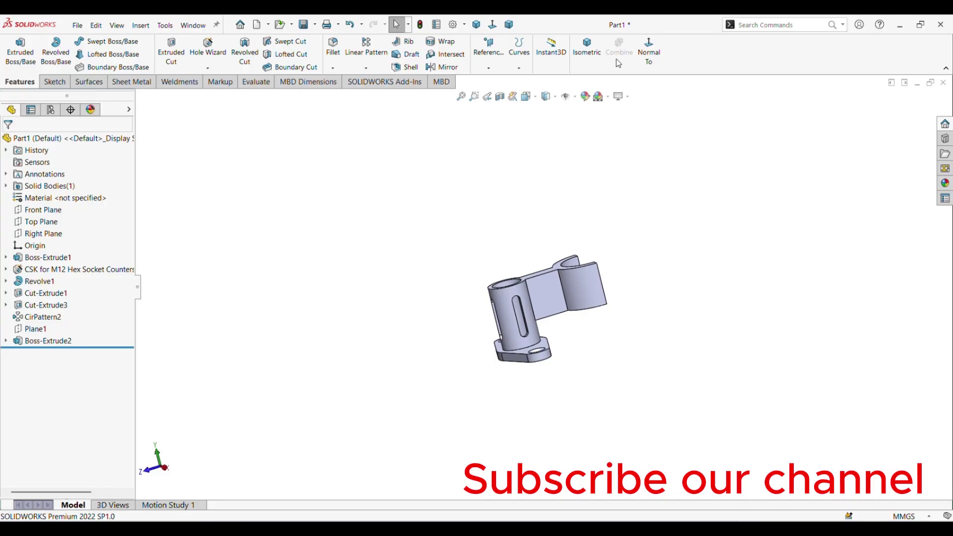
pyautogui.click(587, 48)
pyautogui.scroll(2, 758, 363)
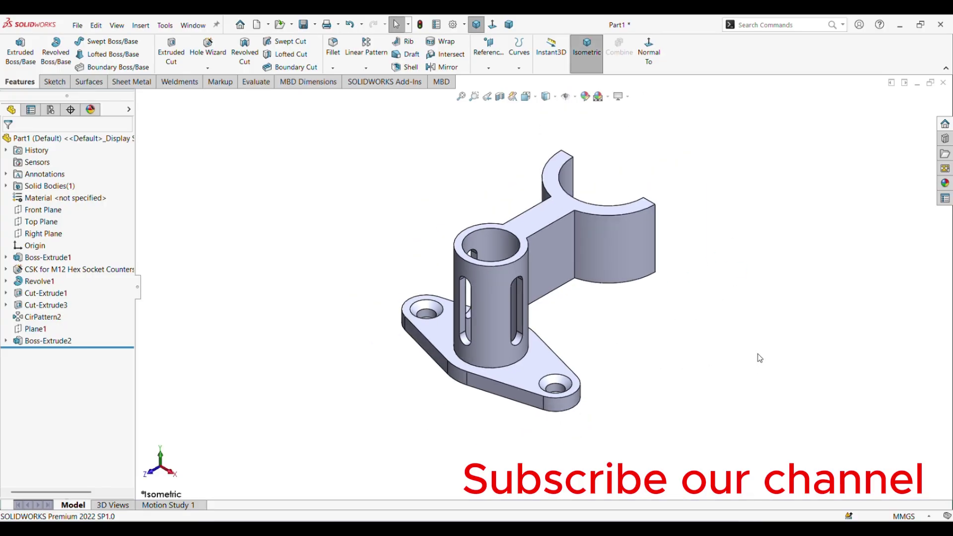
# Step: Check the exercise drawing, then start a Hole Wizard hole of ISO type Tapped hole, size M6
pyautogui.moveTo(757, 353); pyautogui.dragTo(710, 350, button='middle')
pyautogui.hotkey('alt', 'Tab')
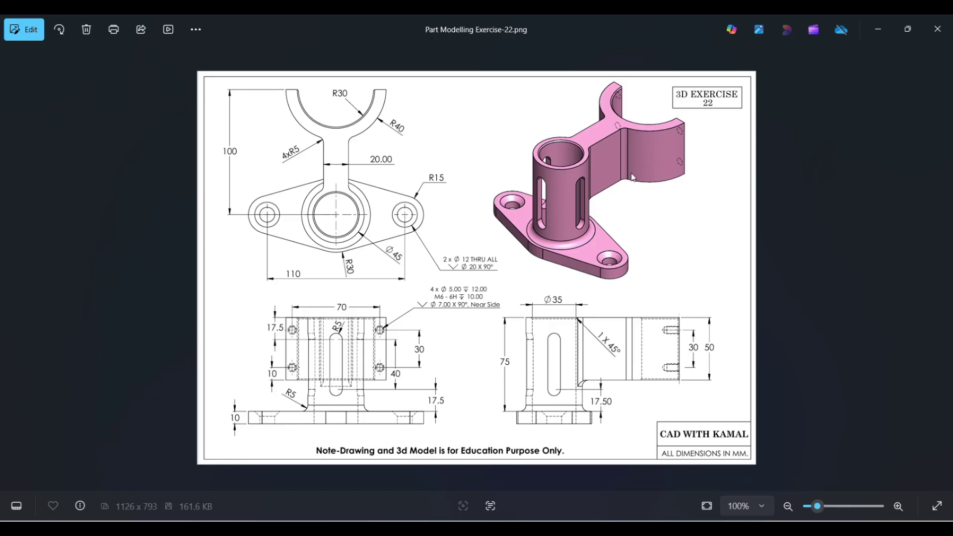
pyautogui.hotkey('alt', 'Tab')
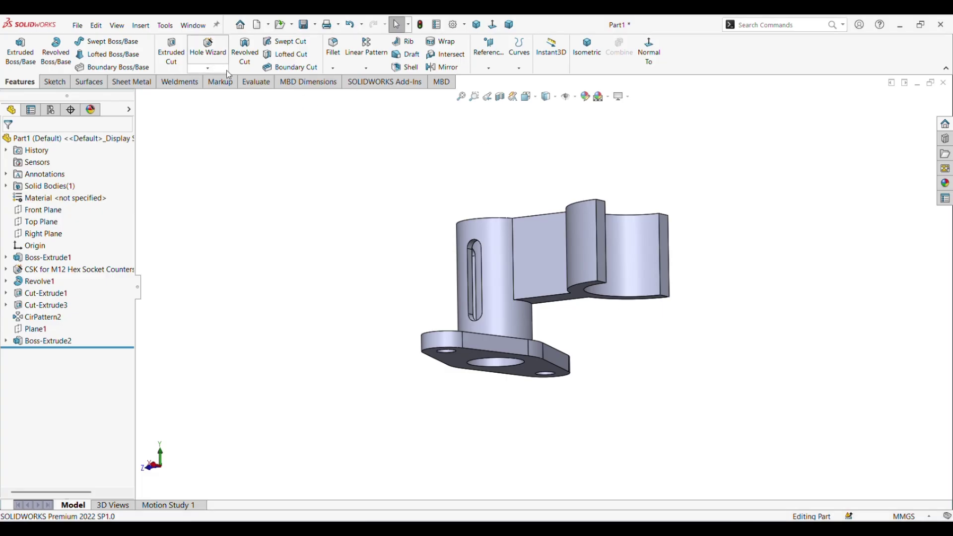
pyautogui.click(208, 50)
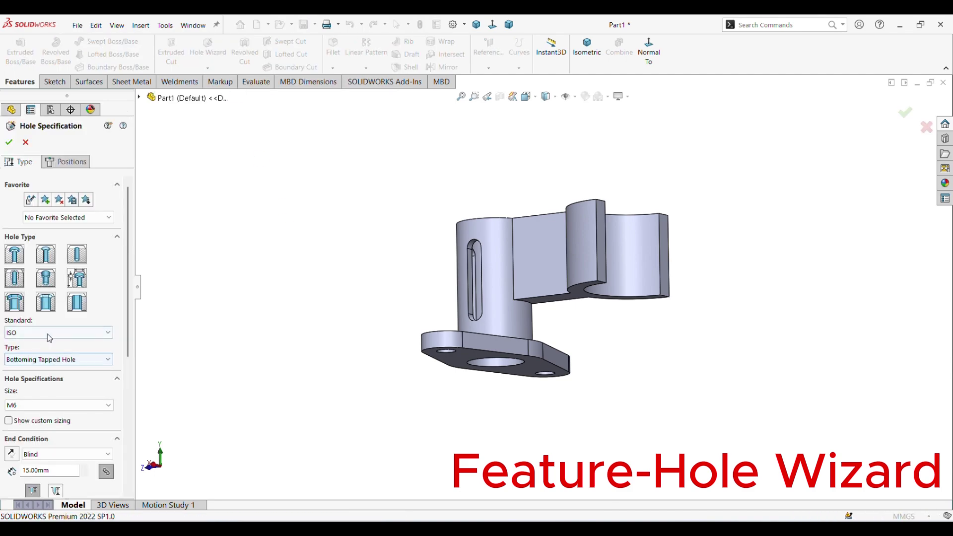
pyautogui.click(45, 363)
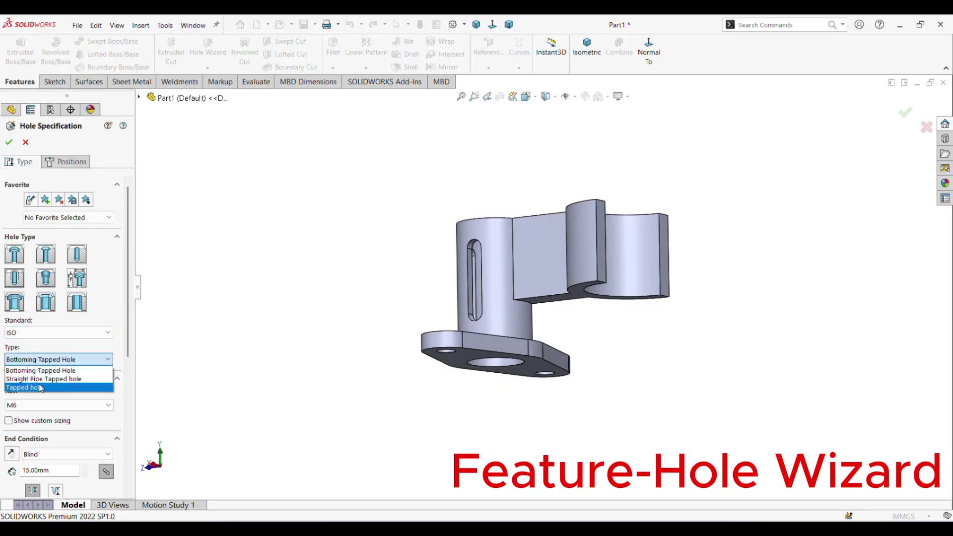
pyautogui.click(34, 387)
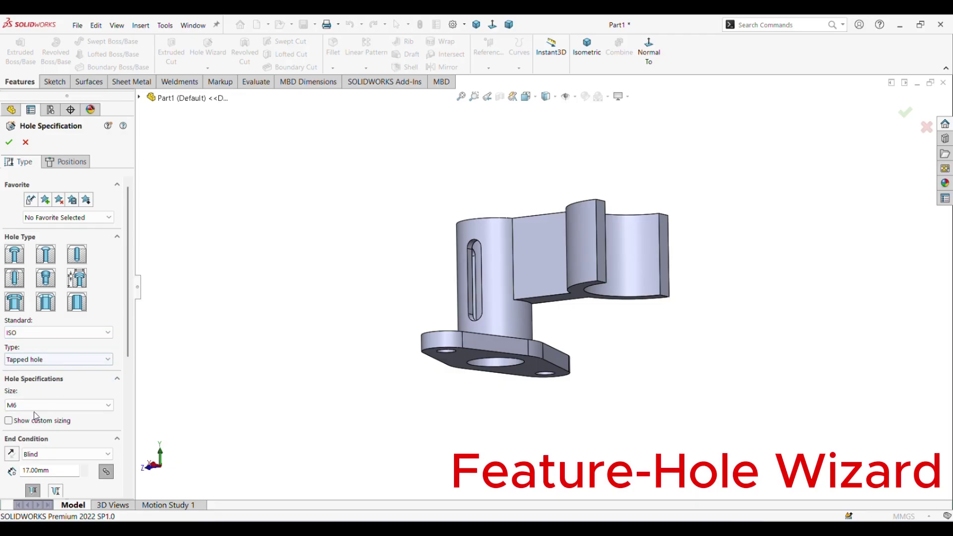
pyautogui.click(42, 407)
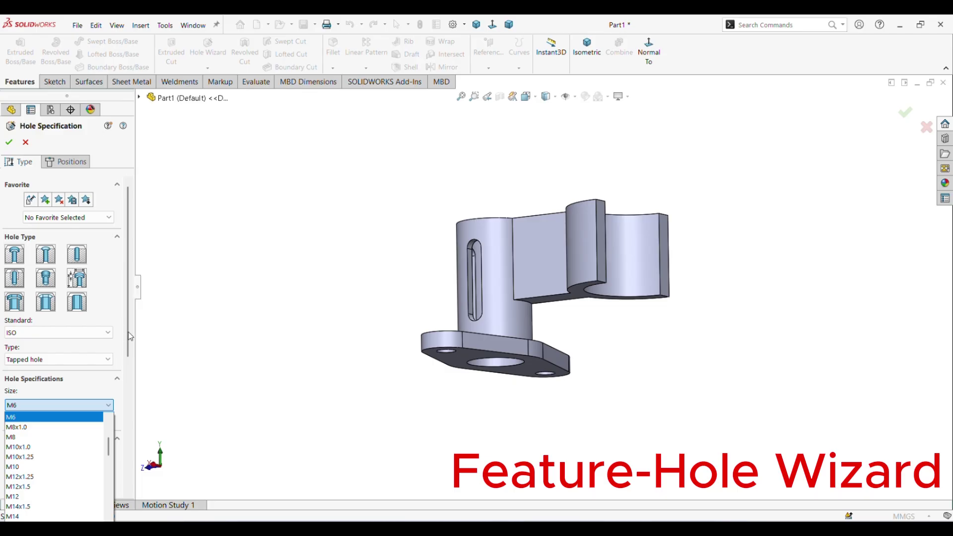
pyautogui.click(130, 337)
pyautogui.click(23, 409)
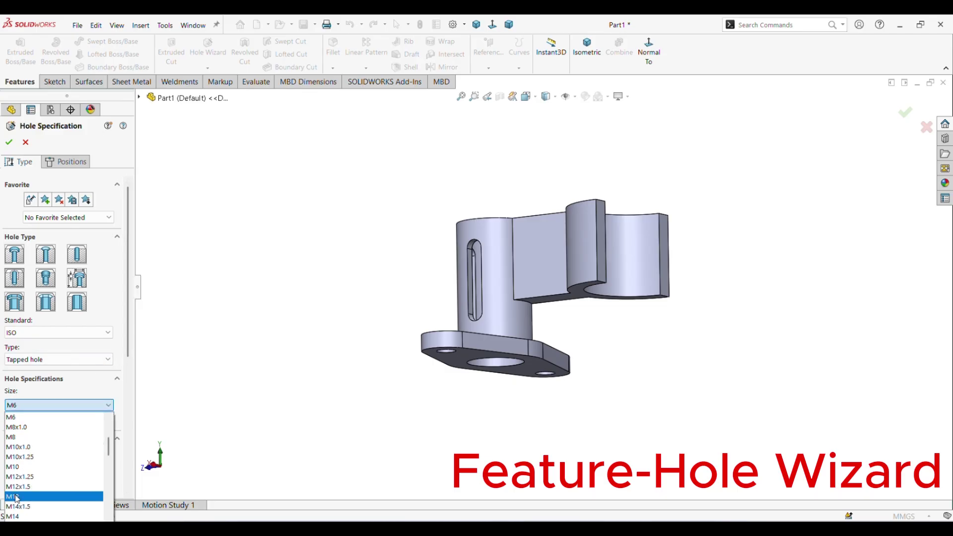
pyautogui.scroll(3, 16, 496)
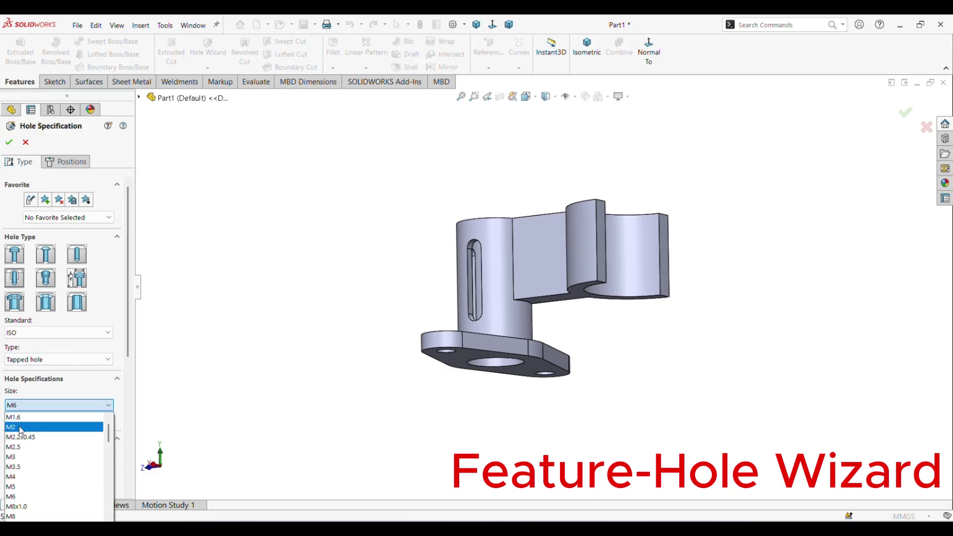
pyautogui.click(18, 496)
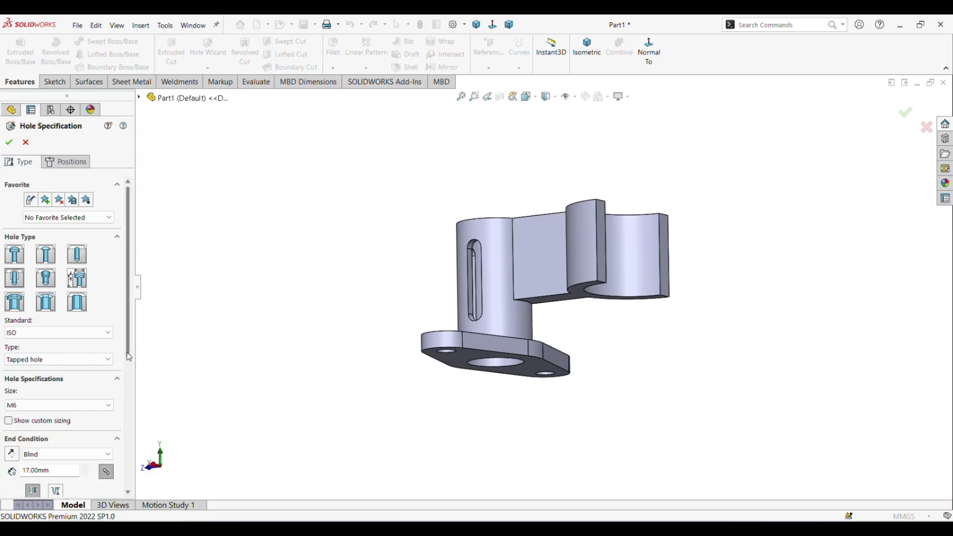
# Step: Set the M6 hole's blind depth to 12 mm, thread depth to 10 mm and near-side countersink diameter to 7 mm
pyautogui.moveTo(129, 357); pyautogui.dragTo(130, 408)
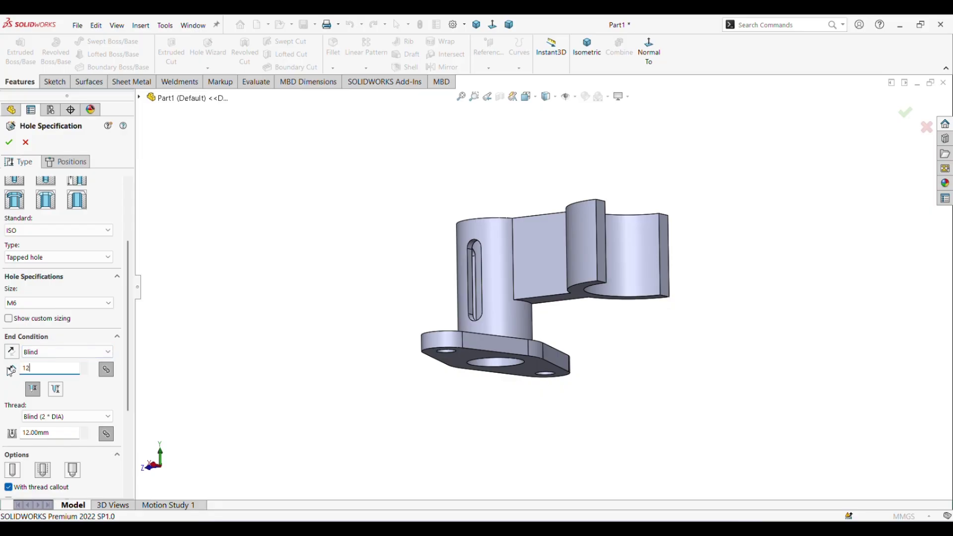
pyautogui.press('Return')
pyautogui.scroll(-3, 99, 392)
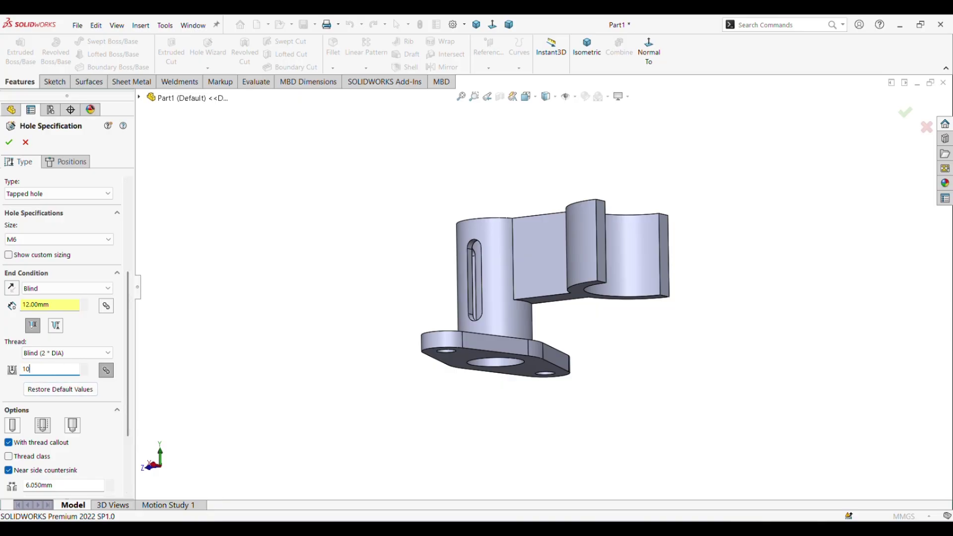
pyautogui.write('10')
pyautogui.press('Return')
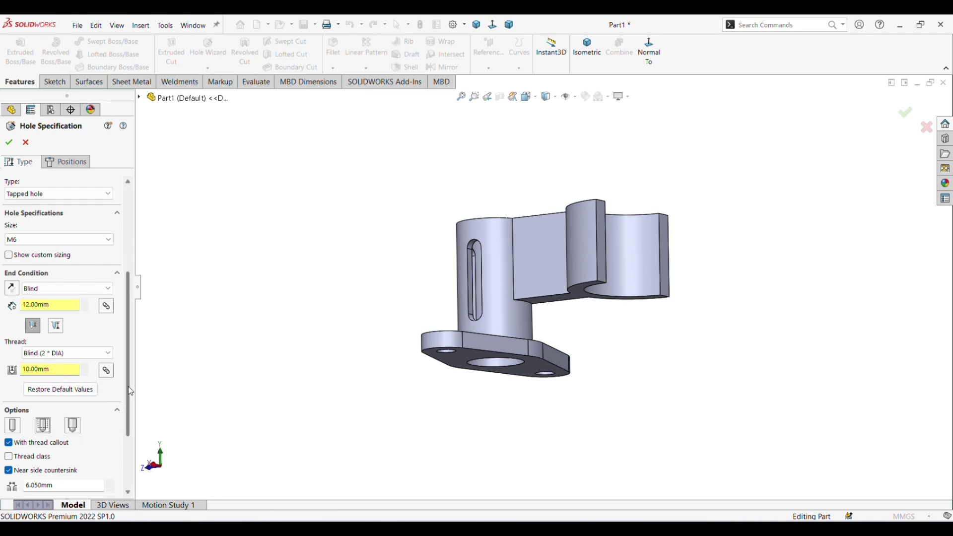
pyautogui.moveTo(130, 390); pyautogui.dragTo(131, 437)
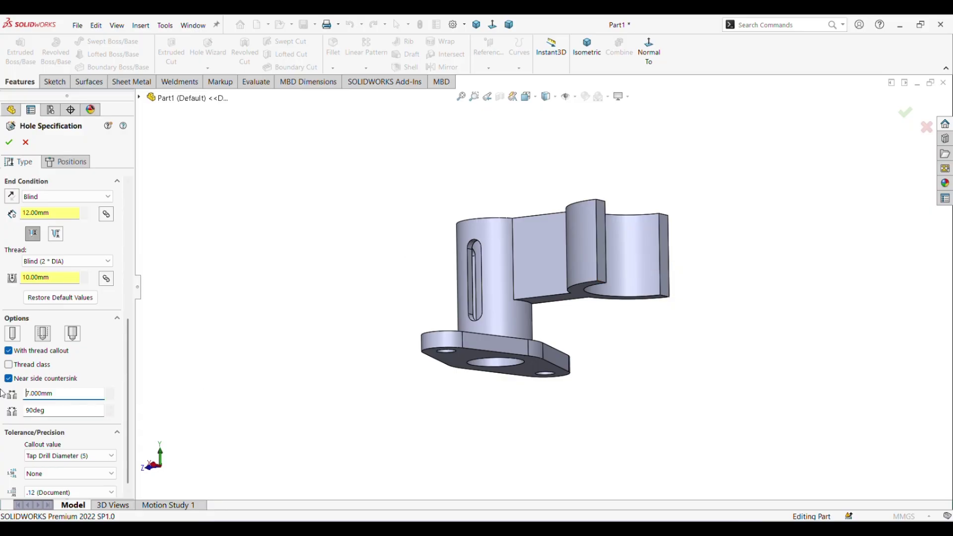
pyautogui.moveTo(128, 400); pyautogui.dragTo(128, 435)
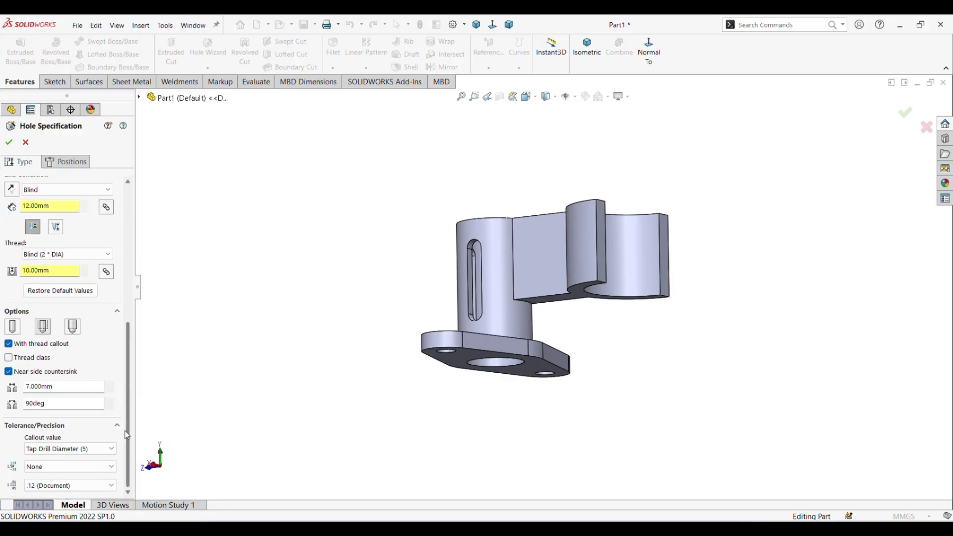
# Step: Position the tapped hole with a 3D sketch, placing one hole point near the top of a half-ring end face in Back view
pyautogui.click(85, 163)
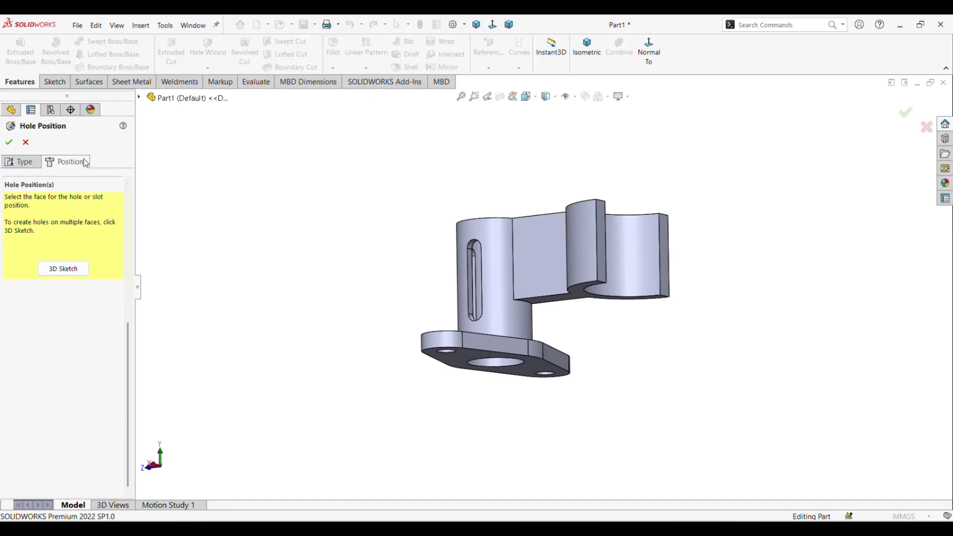
pyautogui.click(77, 270)
pyautogui.press('space')
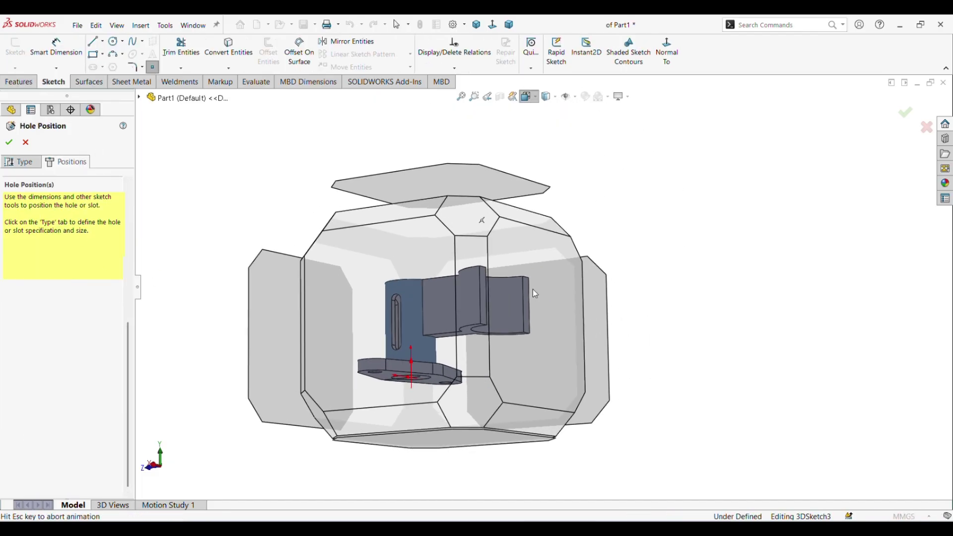
pyautogui.click(492, 294)
pyautogui.scroll(-4, 475, 144)
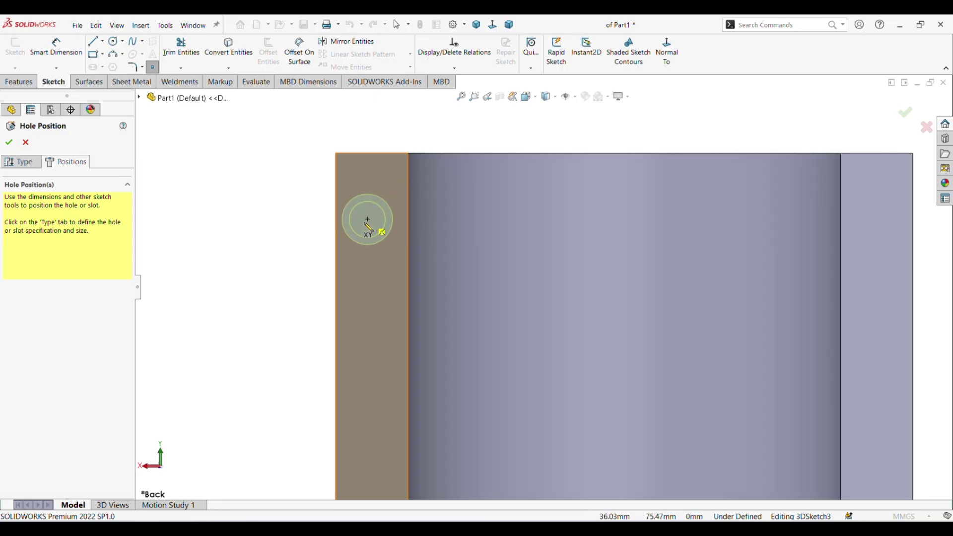
pyautogui.click(373, 224)
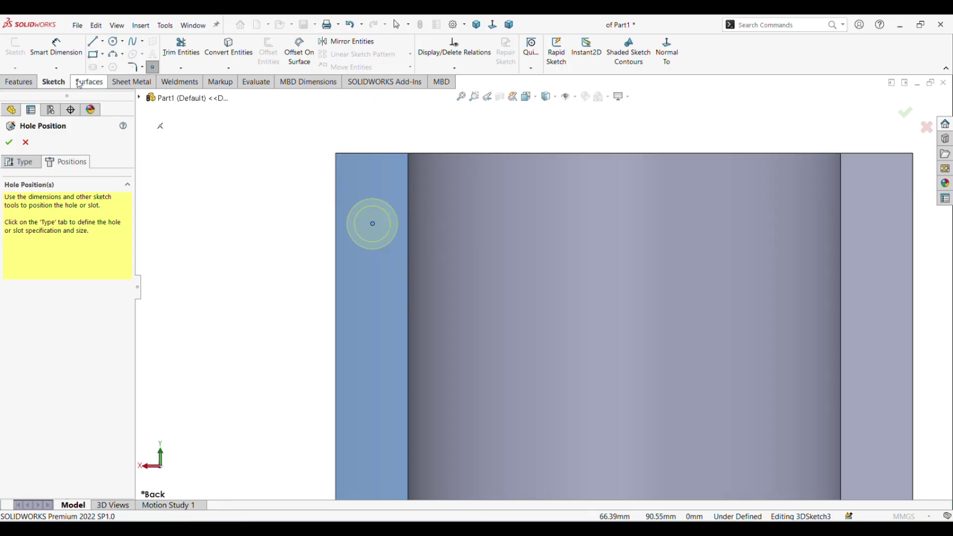
# Step: Dimension the hole point 10 mm below the top edge of the half-ring's end face
pyautogui.click(76, 57)
pyautogui.click(380, 154)
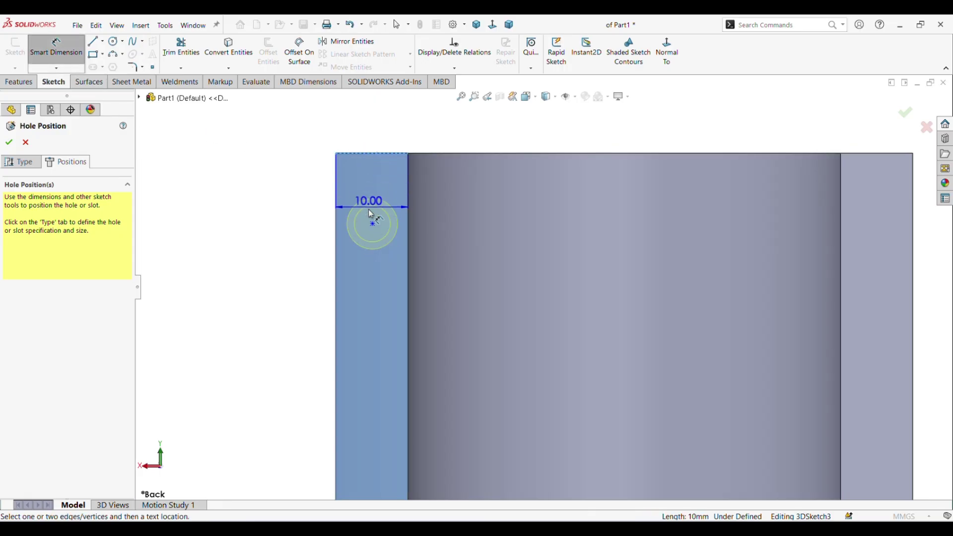
pyautogui.click(373, 224)
pyautogui.click(292, 207)
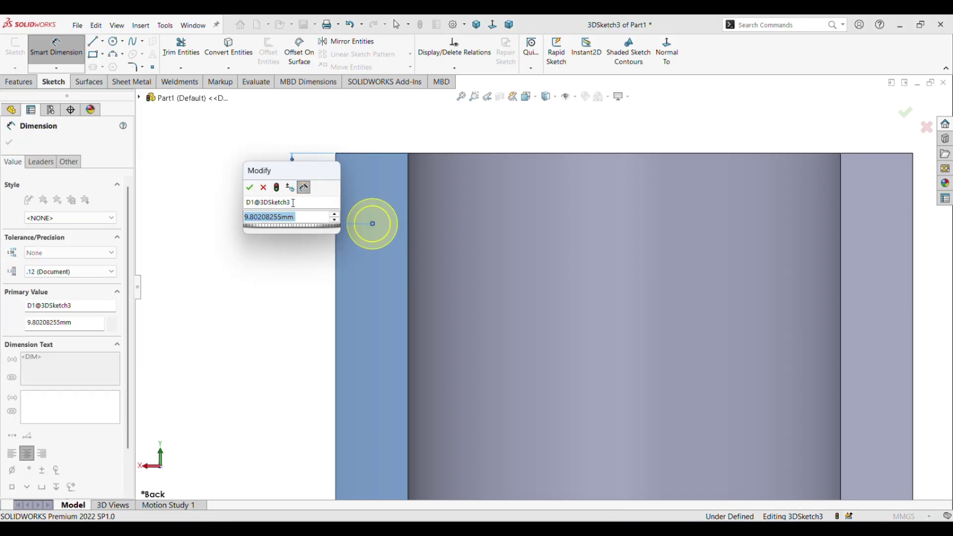
pyautogui.write('10')
pyautogui.press('Return')
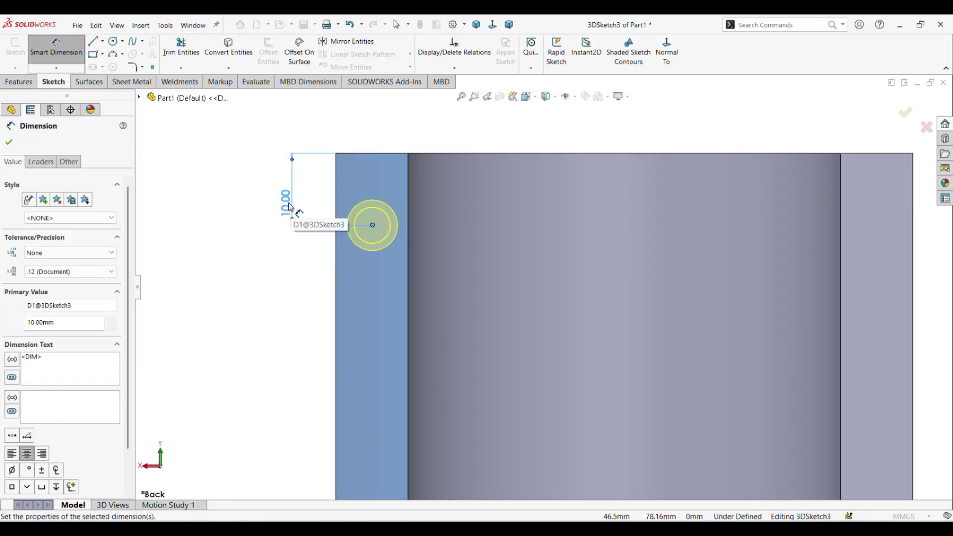
pyautogui.press('Escape')
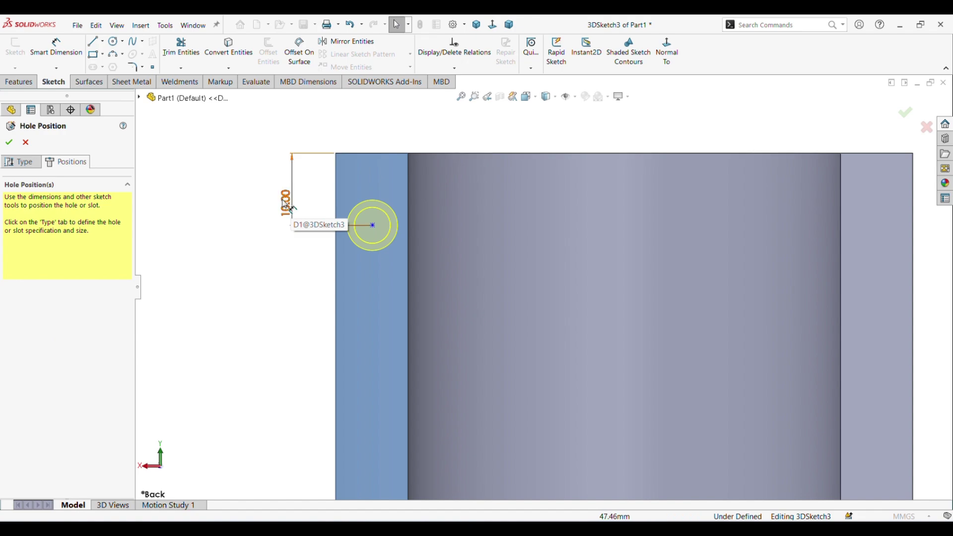
# Step: Convert the top edge of that half-ring end face into a line in the hole position sketch
pyautogui.click(229, 50)
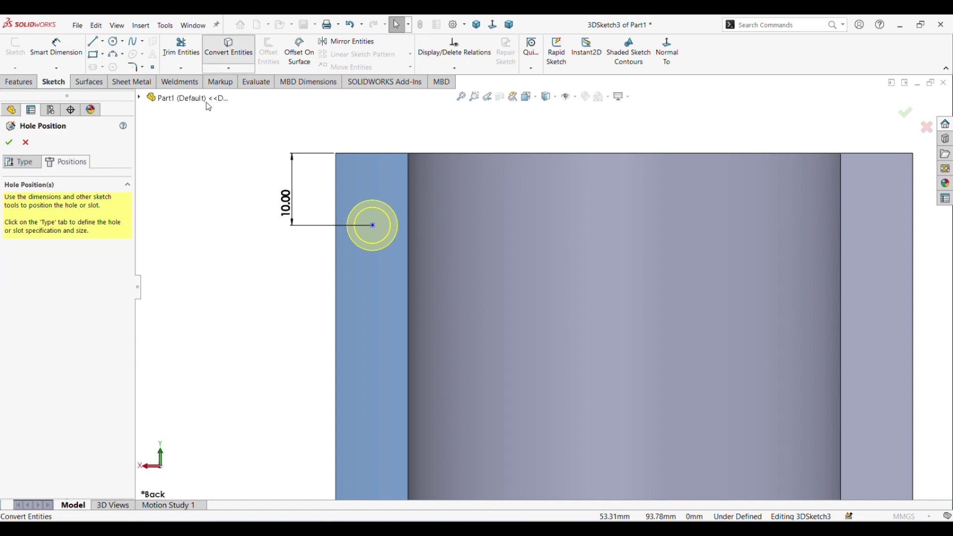
pyautogui.click(378, 155)
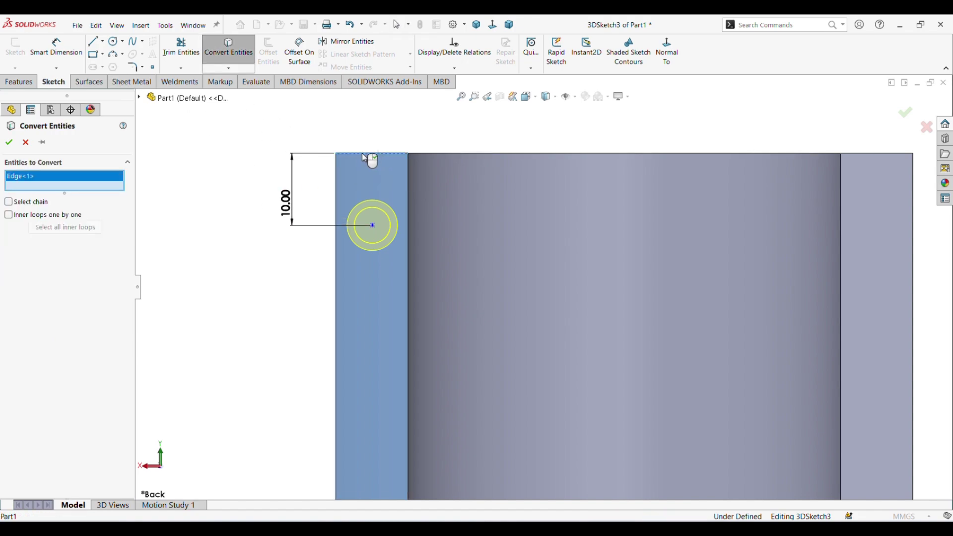
pyautogui.click(9, 143)
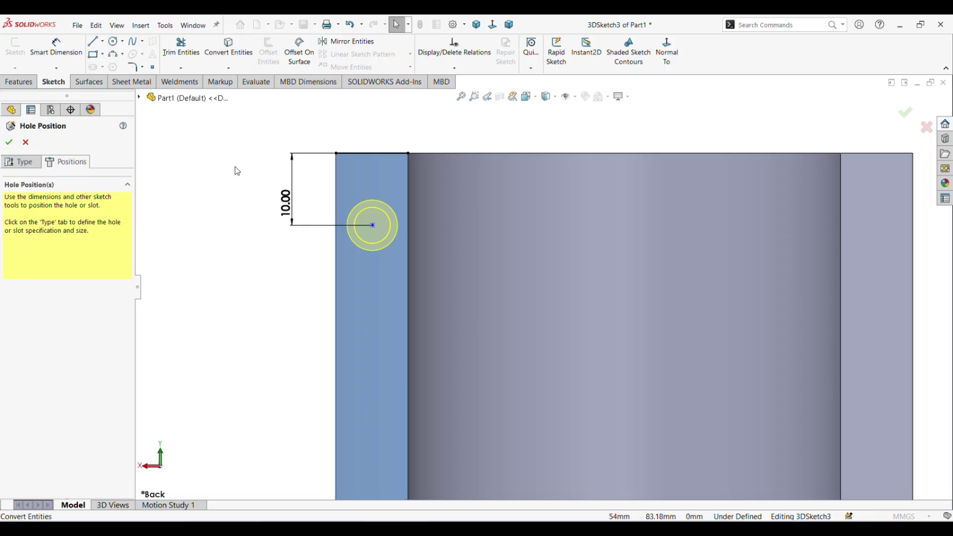
# Step: Make the converted top-edge line construction geometry, then align the M6 hole point with its midpoint along Y and accept the hole
pyautogui.click(360, 153)
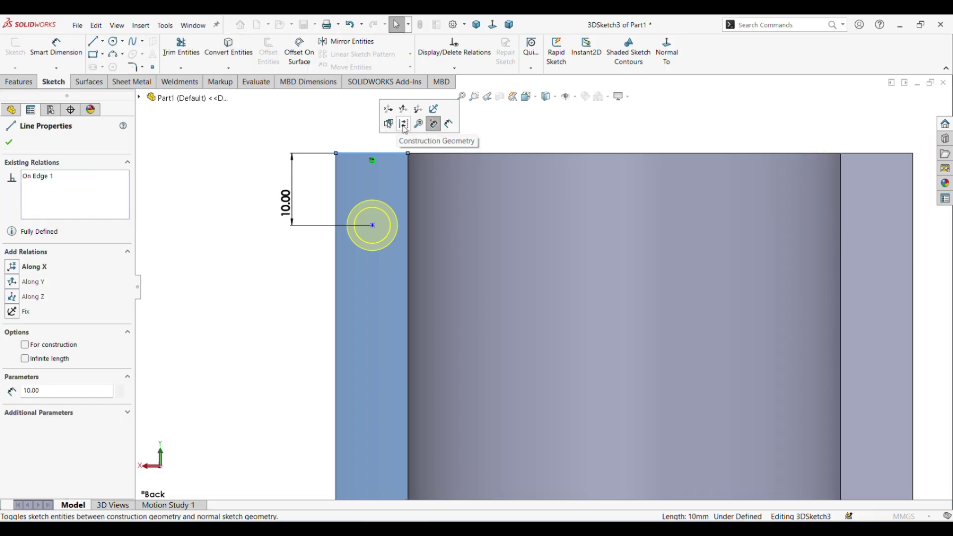
pyautogui.click(404, 124)
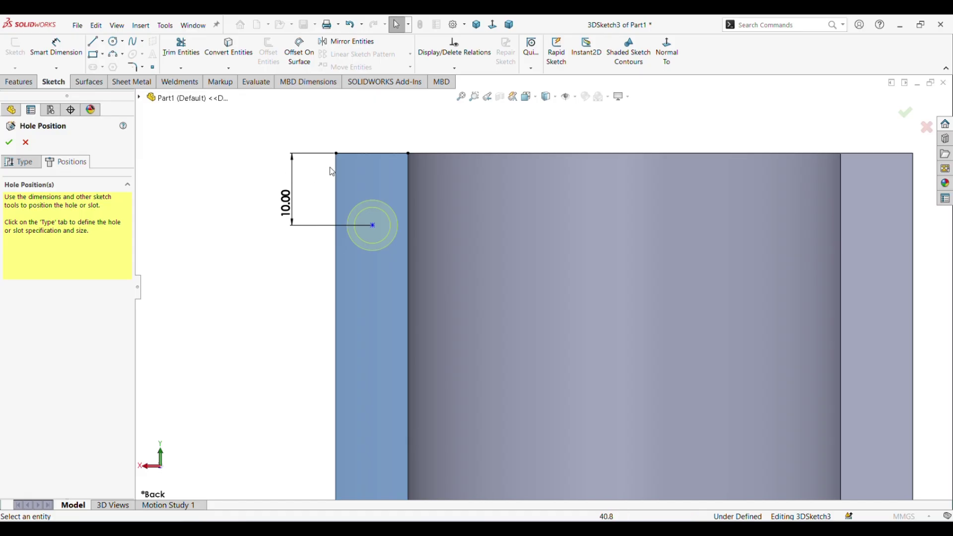
pyautogui.click(372, 154)
pyautogui.click(373, 225)
pyautogui.keyDown('ctrl'); pyautogui.click(373, 225); pyautogui.keyUp('ctrl')
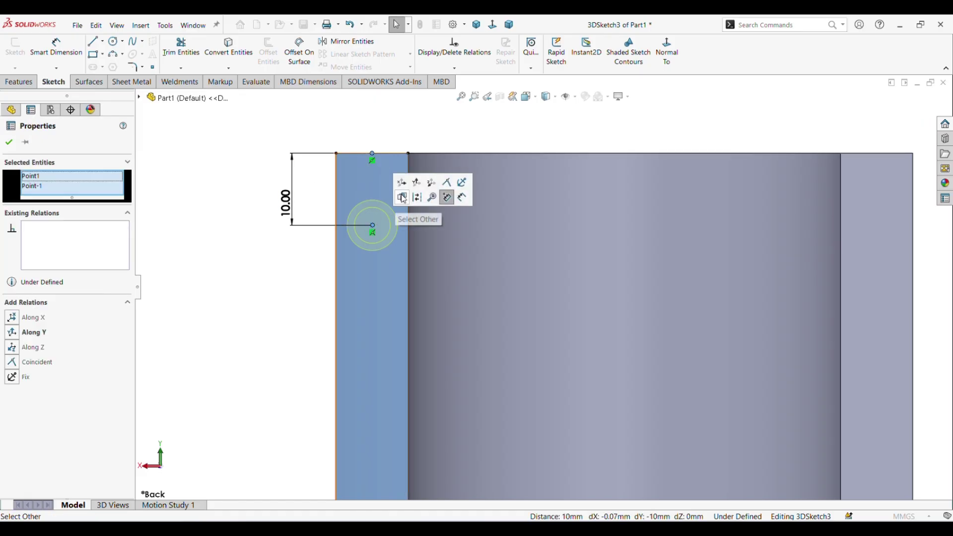
pyautogui.click(418, 184)
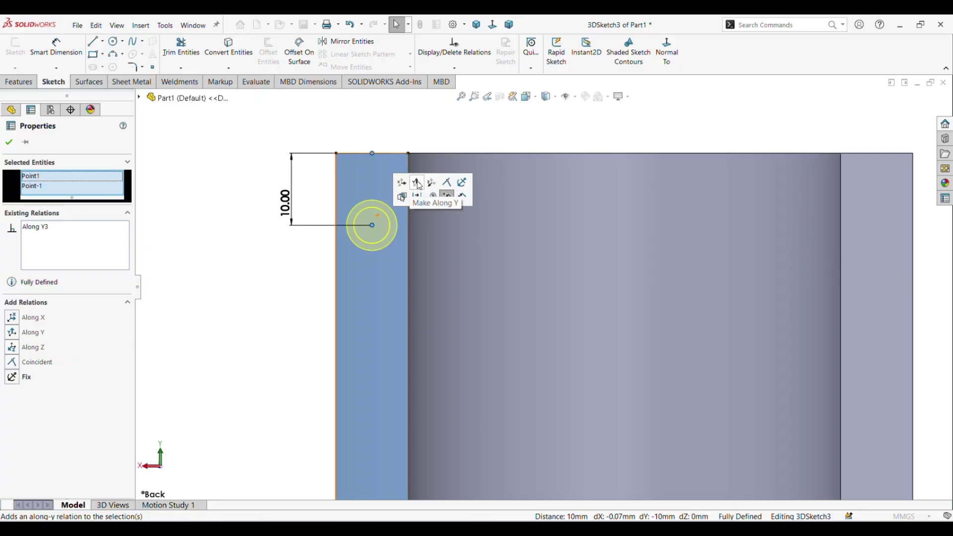
pyautogui.click(205, 186)
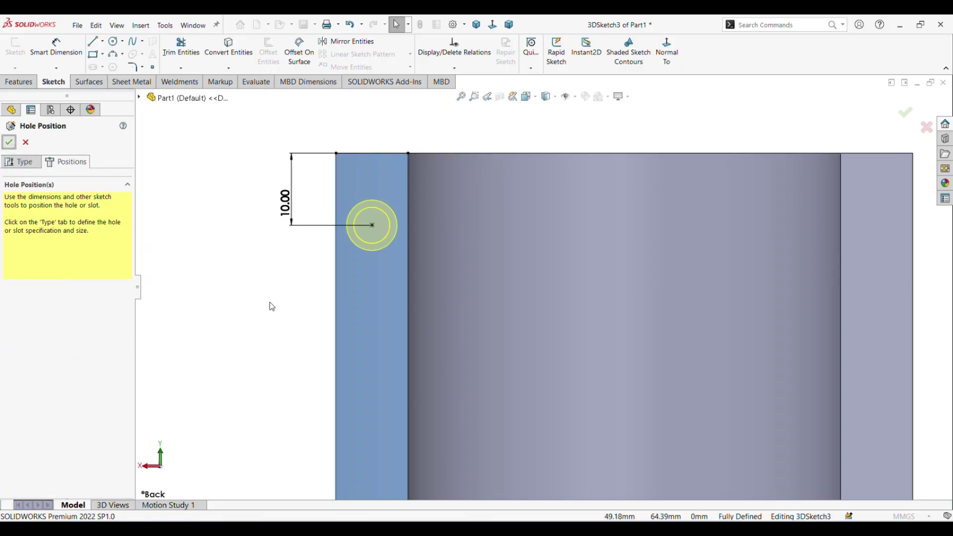
pyautogui.click(8, 142)
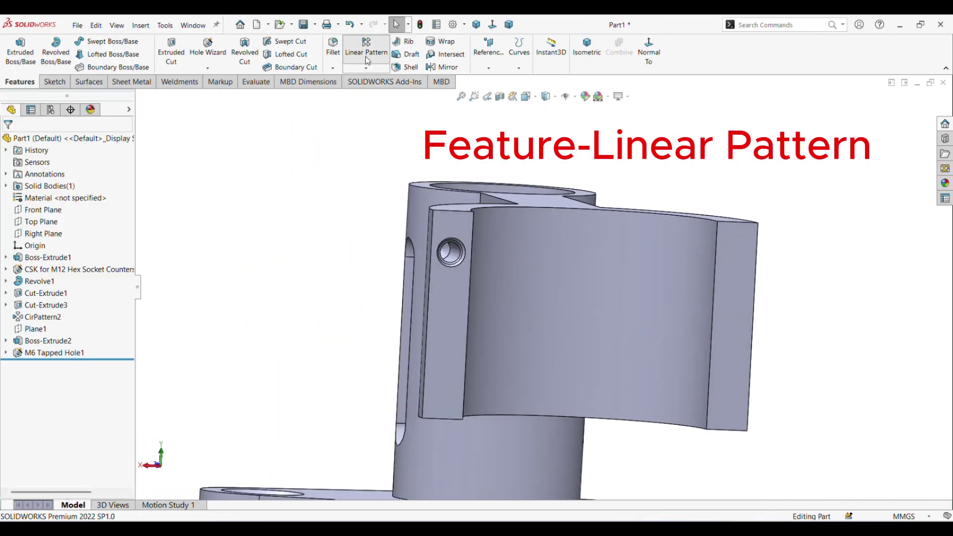
# Step: Set up a linear pattern with the drilled end face's top edge as Direction 1 and its long vertical edge as Direction 2
pyautogui.click(365, 54)
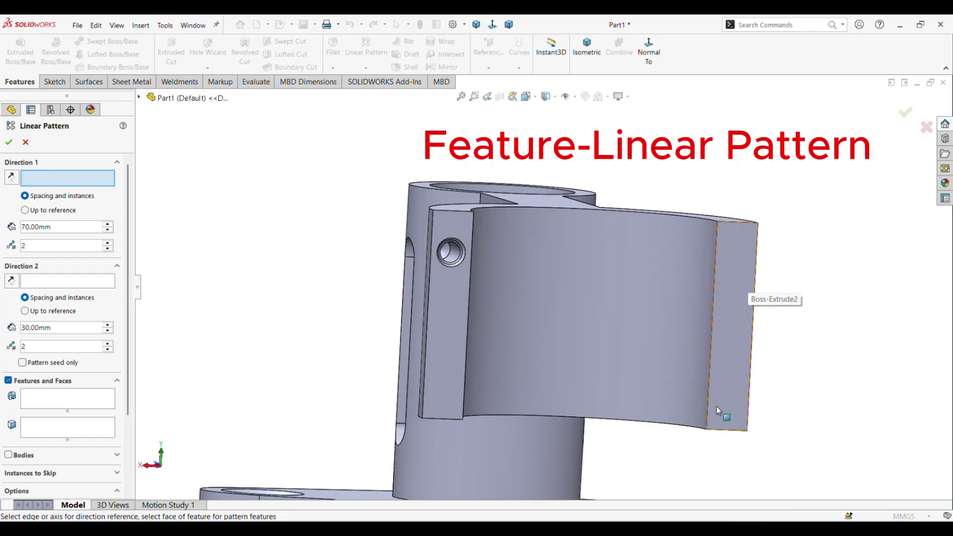
pyautogui.scroll(-2, 484, 207)
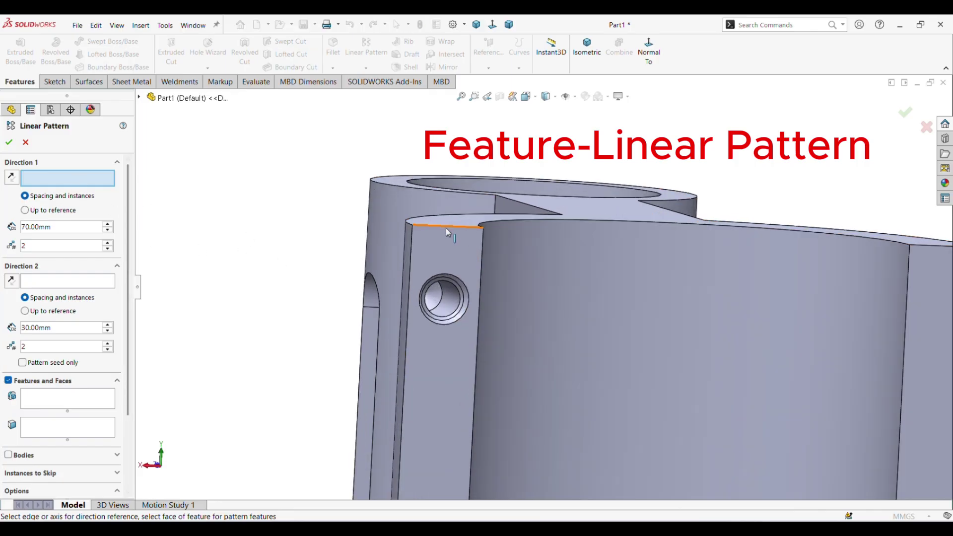
pyautogui.click(451, 225)
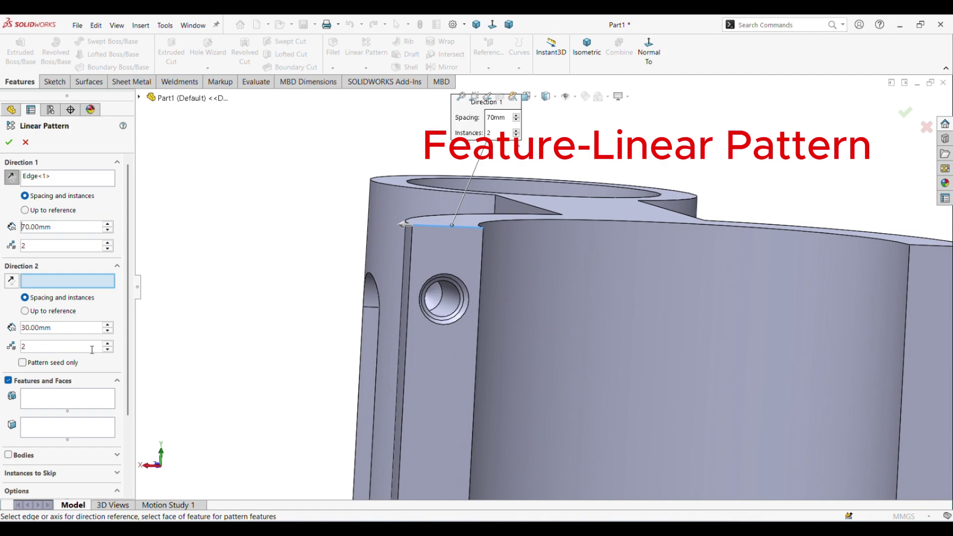
pyautogui.click(410, 270)
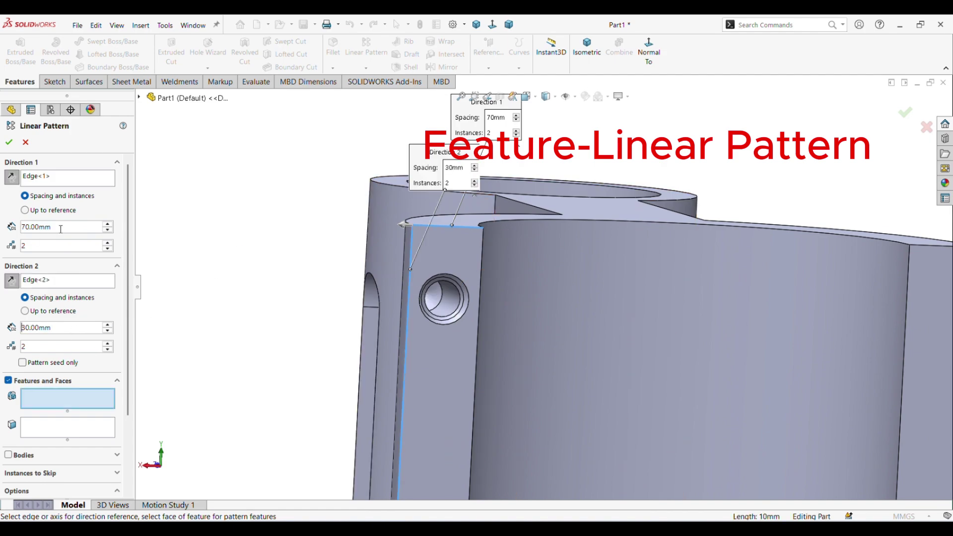
pyautogui.scroll(2, 539, 285)
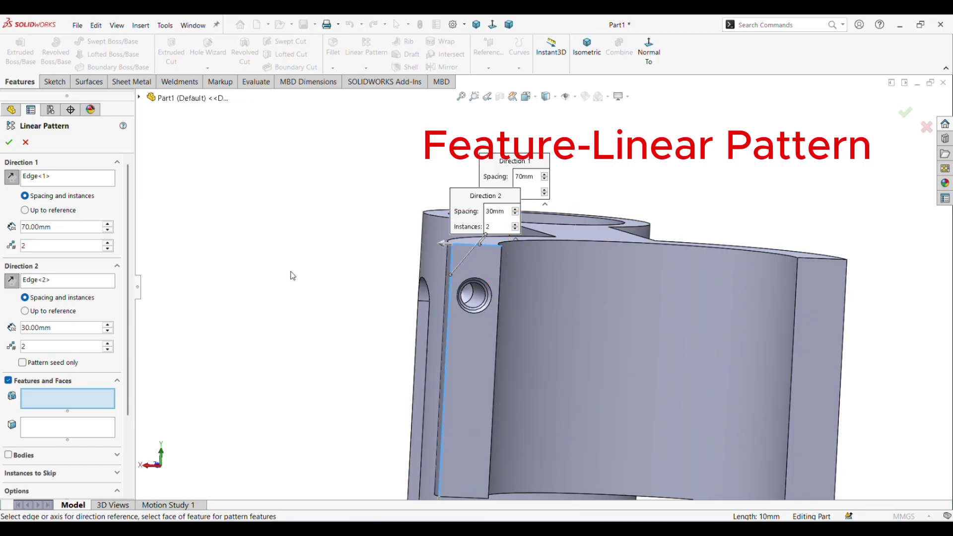
pyautogui.moveTo(292, 274); pyautogui.dragTo(389, 306, button='middle')
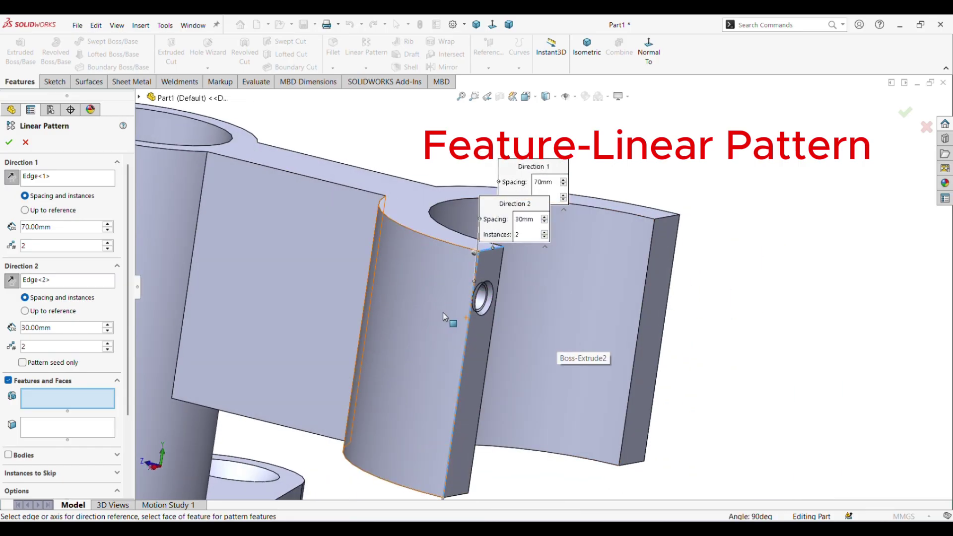
pyautogui.moveTo(761, 329); pyautogui.dragTo(487, 304, button='middle')
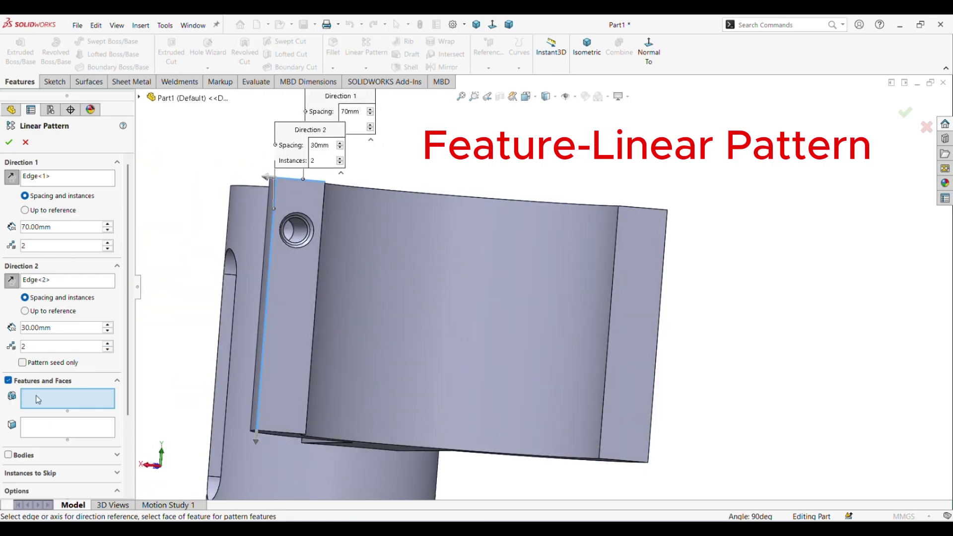
# Step: Pattern the M6 tapped hole across both half-ring end faces, reversing Direction 1, with two instances at 70 mm and two at 30 mm
pyautogui.click(140, 97)
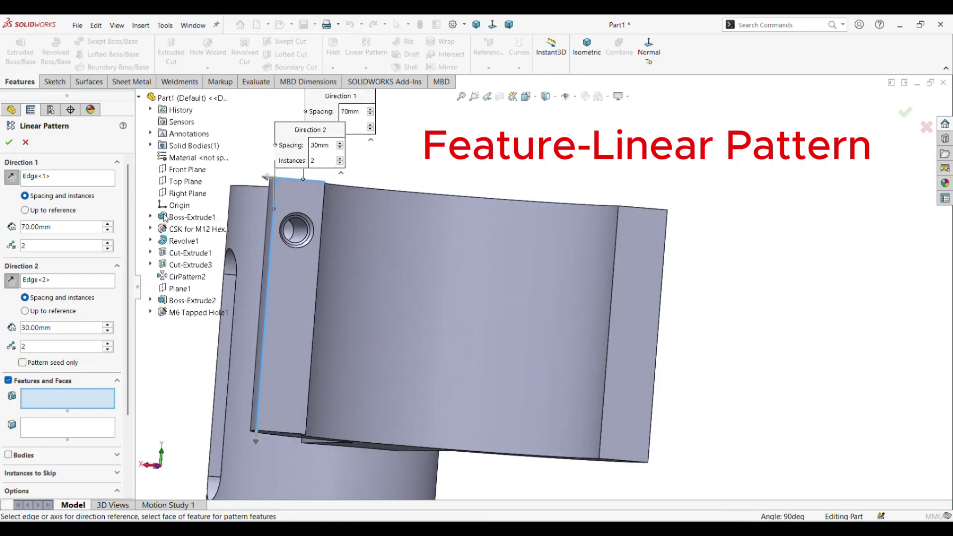
pyautogui.click(187, 313)
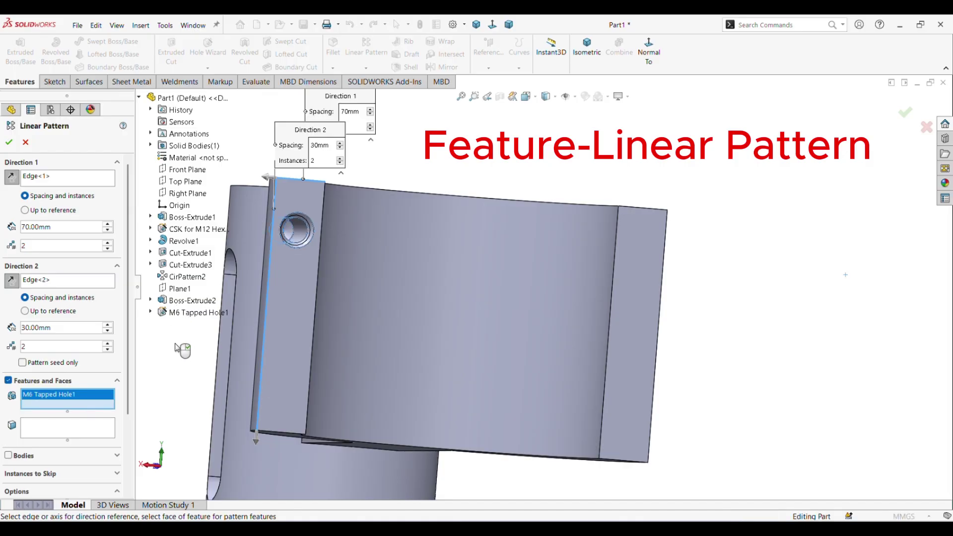
pyautogui.press('f')
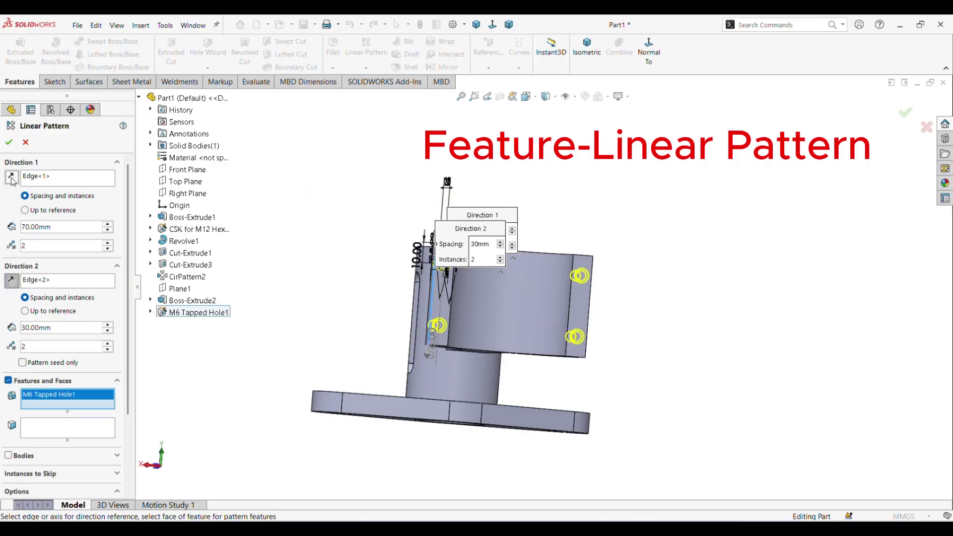
pyautogui.moveTo(705, 317); pyautogui.dragTo(627, 315, button='middle')
pyautogui.click(7, 140)
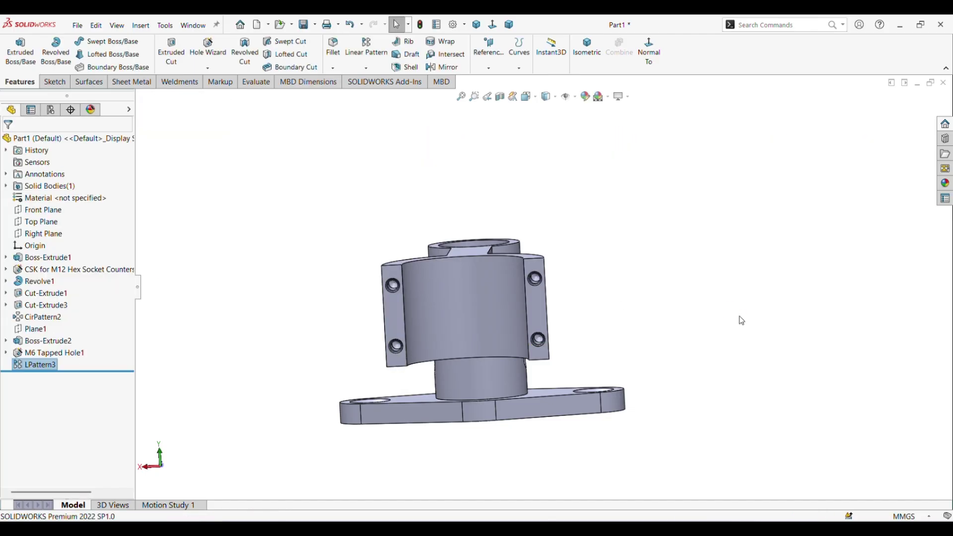
# Step: Turn on shaded cosmetic threads in the document's detailing display filter for the tapped holes
pyautogui.moveTo(712, 302); pyautogui.dragTo(745, 333, button='middle')
pyautogui.scroll(-7, 598, 378)
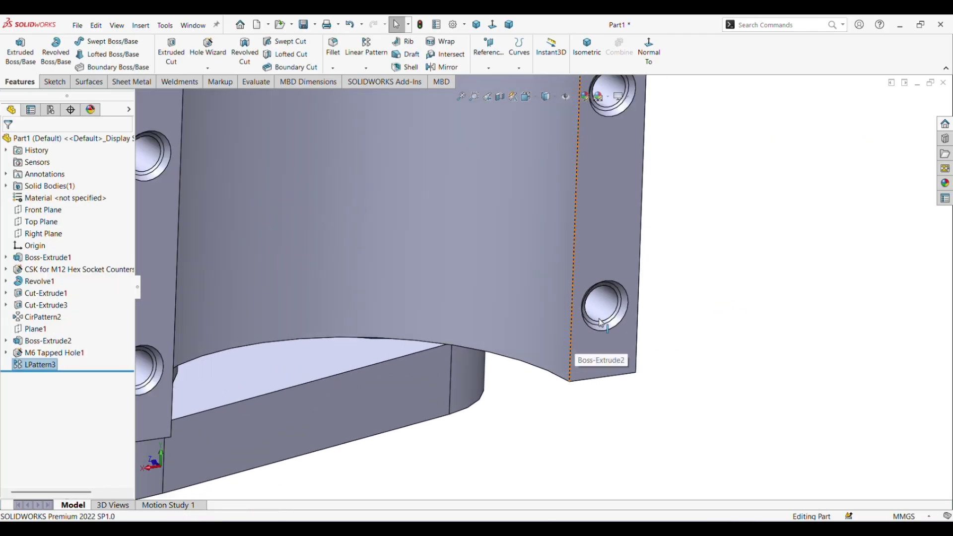
pyautogui.scroll(5, 577, 321)
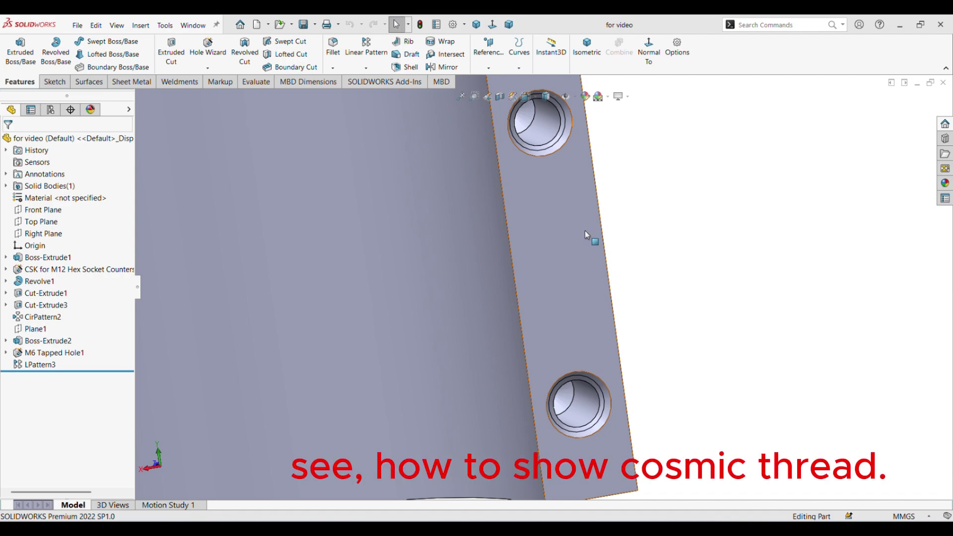
pyautogui.click(681, 54)
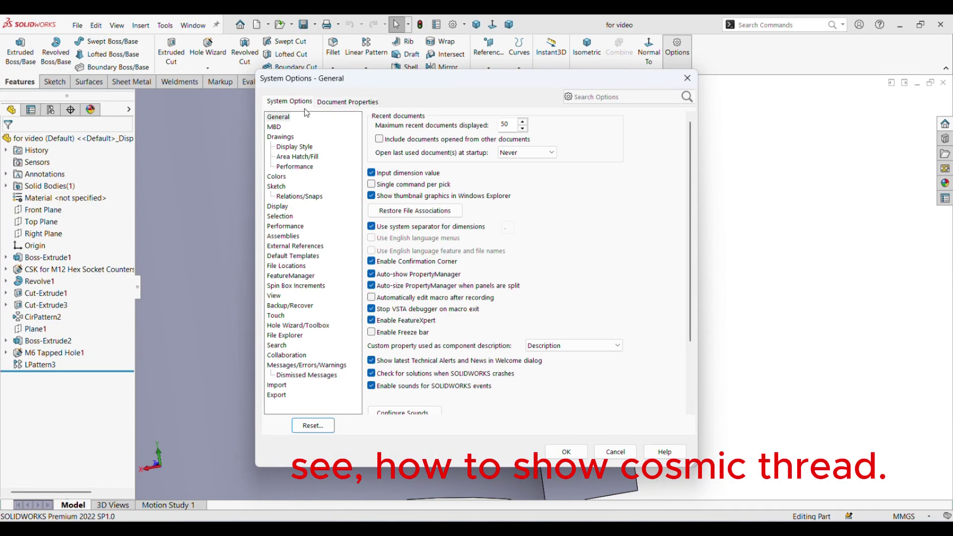
pyautogui.click(353, 101)
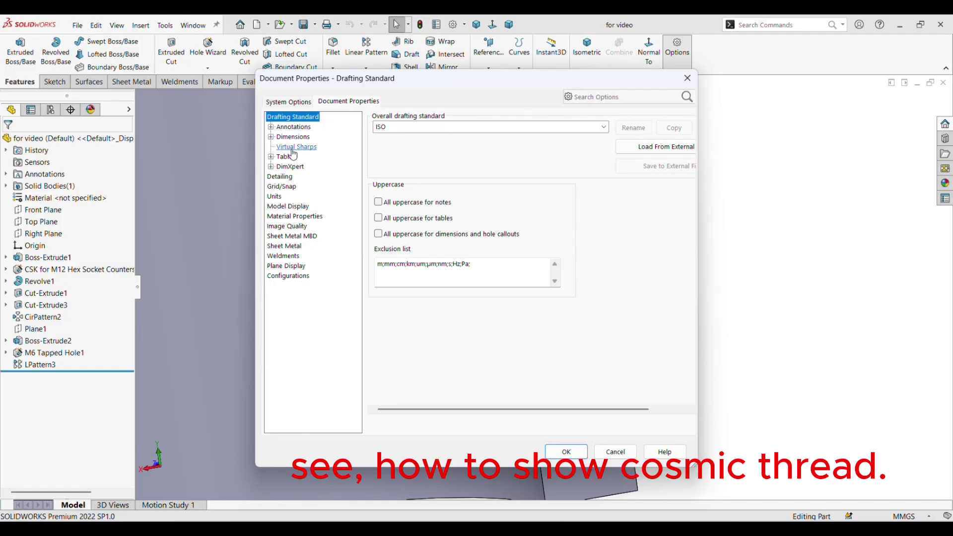
pyautogui.click(281, 178)
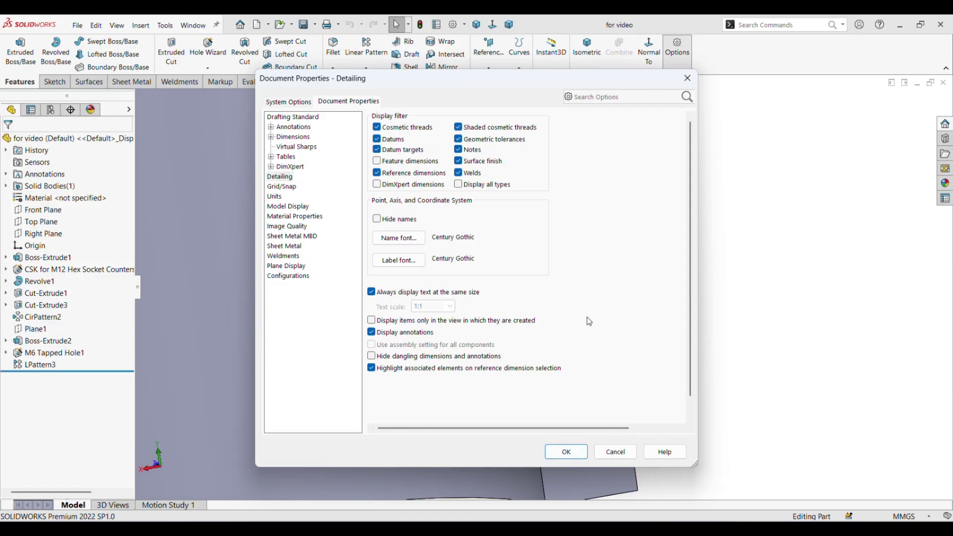
pyautogui.click(566, 452)
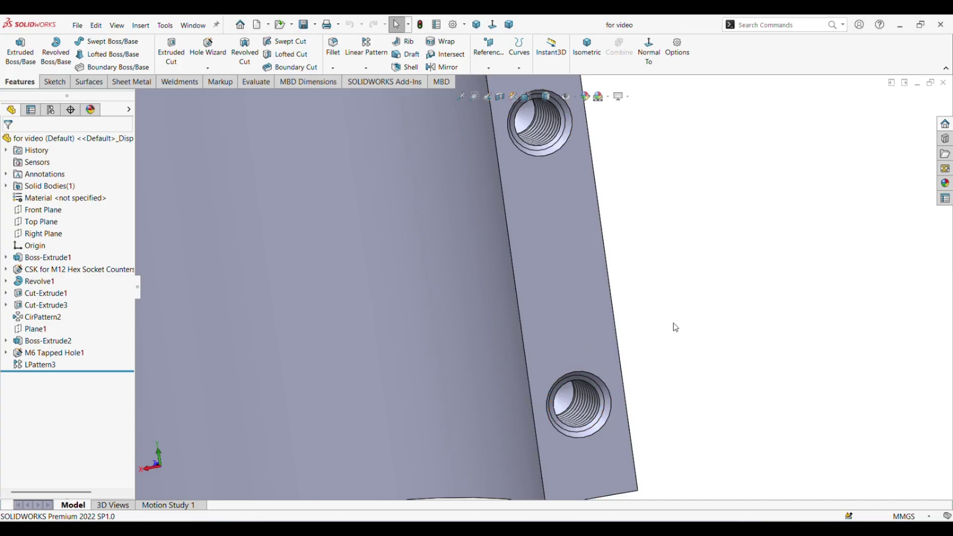
# Step: Inspect the shaded thread inside a tapped hole up close and review the whole part from several angles
pyautogui.scroll(-6, 592, 416)
pyautogui.moveTo(669, 359); pyautogui.dragTo(689, 357, button='middle')
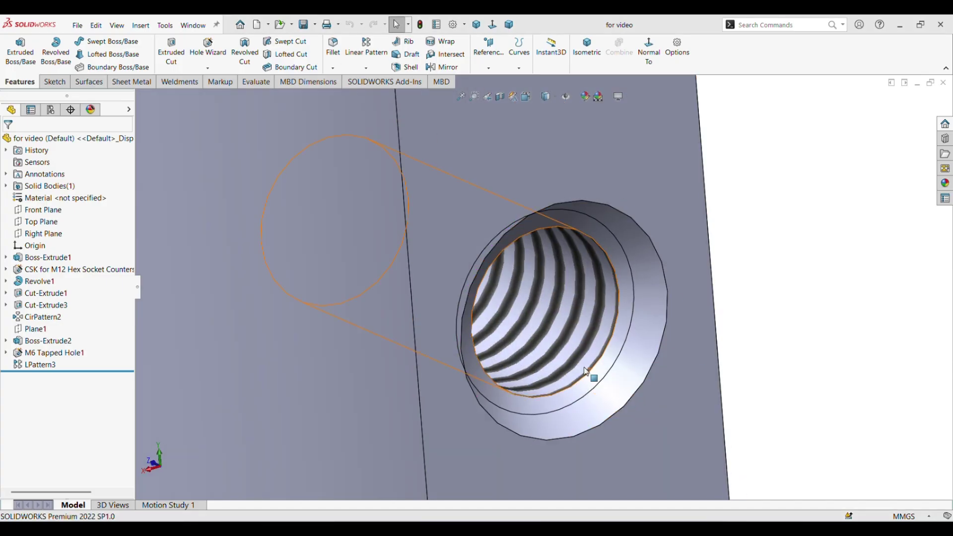
pyautogui.scroll(8, 593, 405)
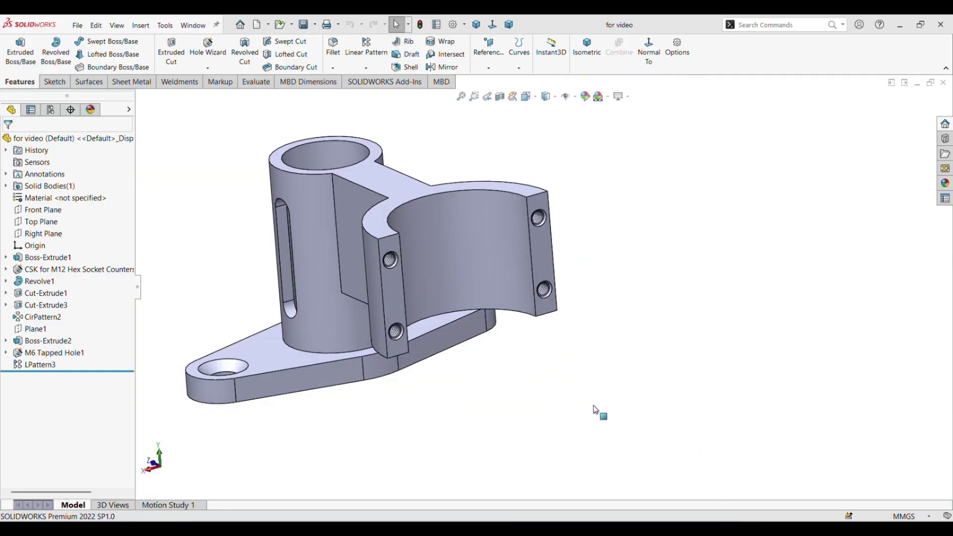
pyautogui.moveTo(819, 431); pyautogui.dragTo(685, 450, button='middle')
pyautogui.moveTo(299, 215); pyautogui.dragTo(312, 227, button='middle')
pyautogui.scroll(1, 313, 227)
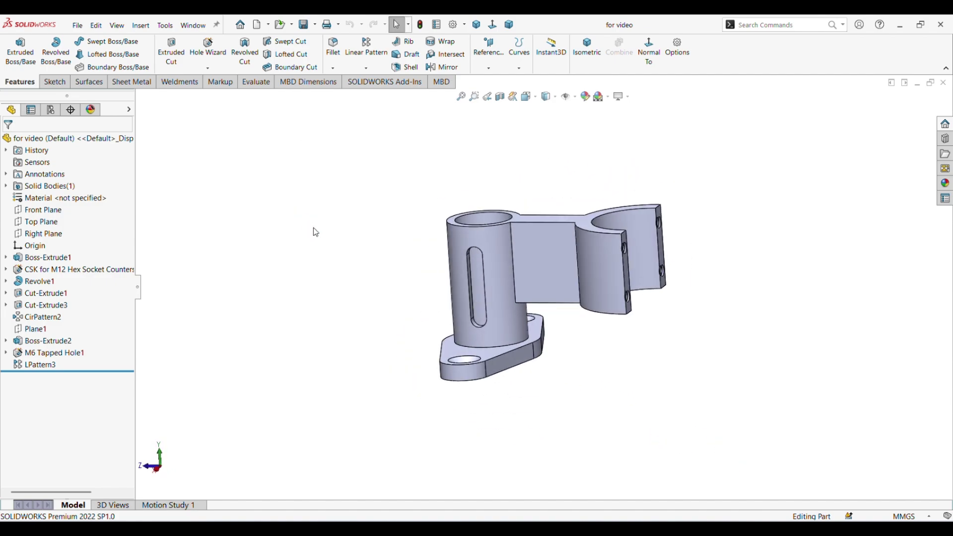
# Step: Set up a 5 mm symmetric fillet on the two vertical edges where the arm meets the half-ring
pyautogui.click(333, 50)
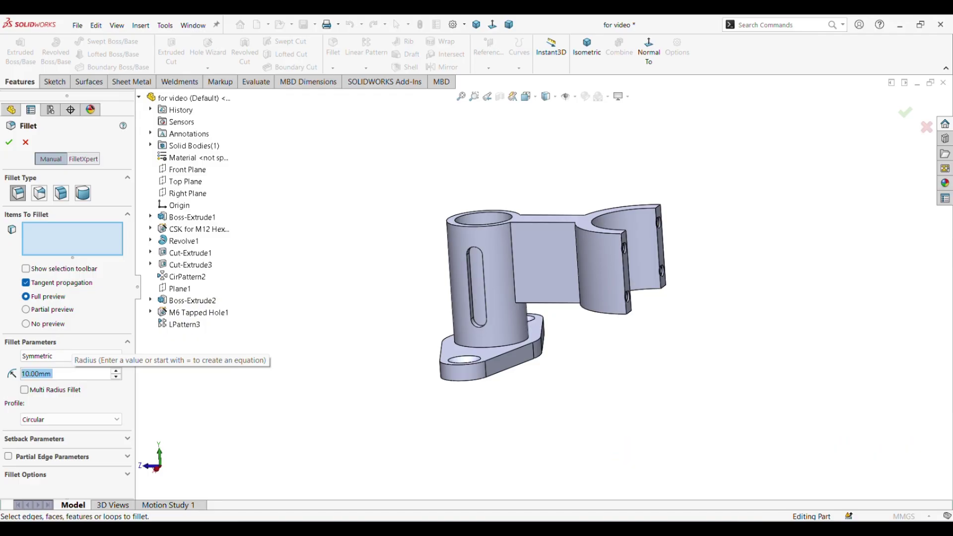
pyautogui.write('5')
pyautogui.moveTo(577, 451)
pyautogui.mouseDown(button='middle')
pyautogui.moveTo(604, 438)
pyautogui.moveTo(588, 451)
pyautogui.moveTo(610, 457)
pyautogui.moveTo(571, 444)
pyautogui.mouseUp(button='middle')
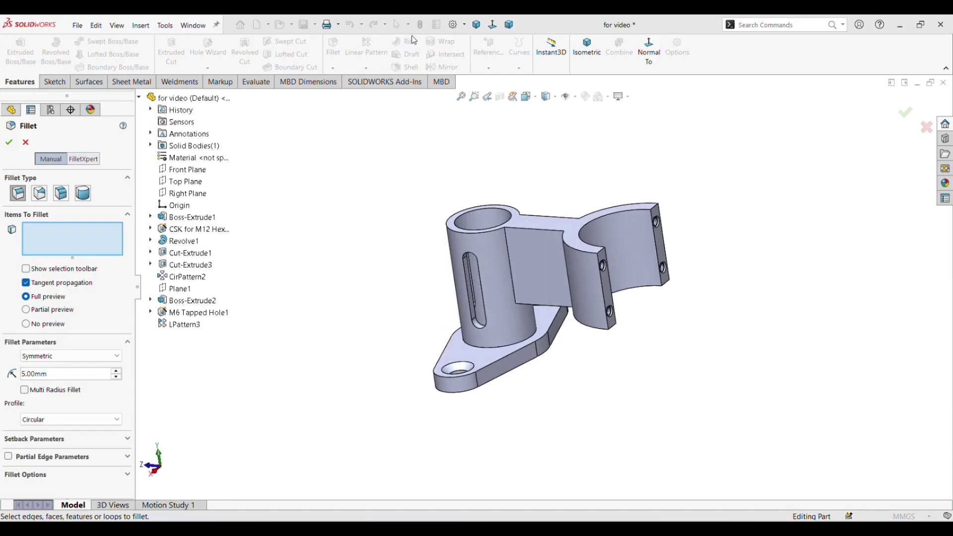
pyautogui.scroll(-3, 659, 301)
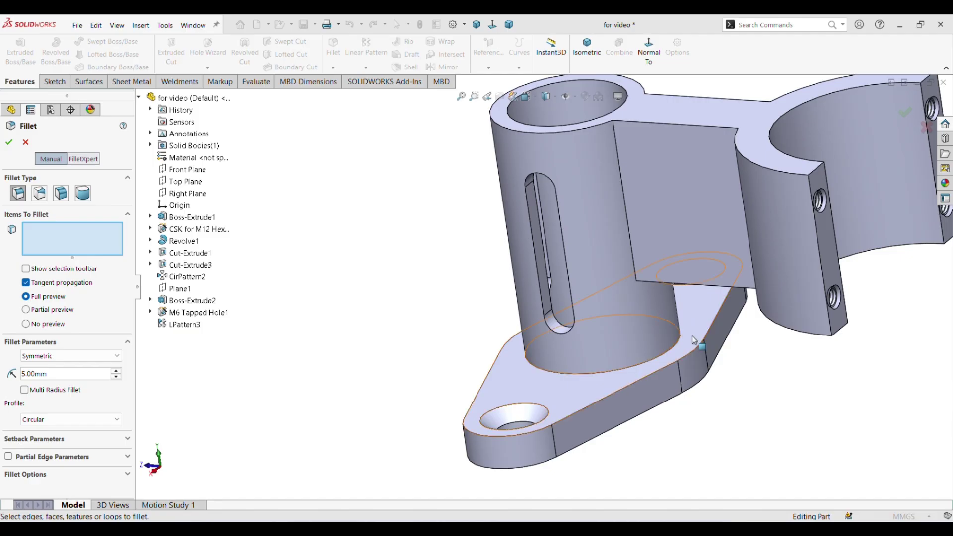
pyautogui.scroll(-3, 692, 335)
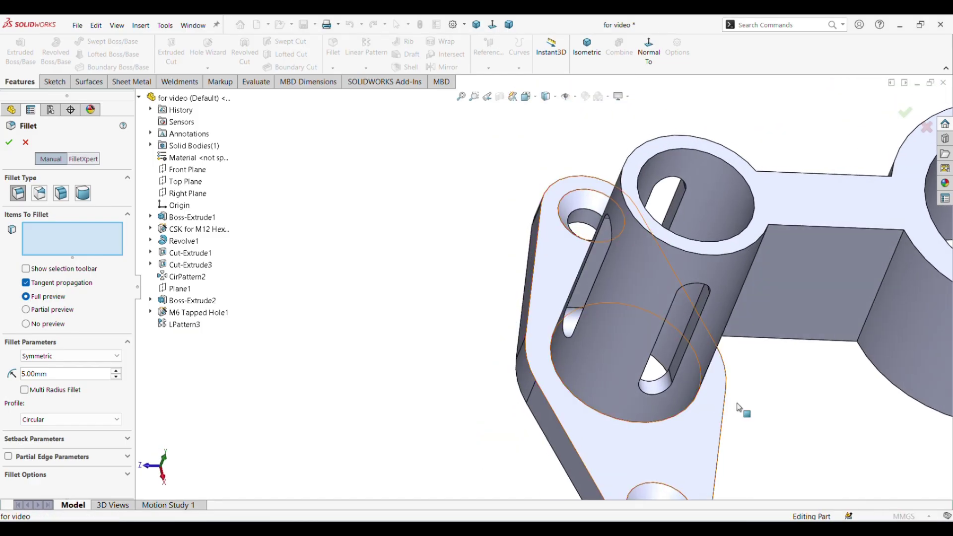
pyautogui.click(881, 288)
pyautogui.moveTo(888, 293); pyautogui.dragTo(866, 223, button='middle')
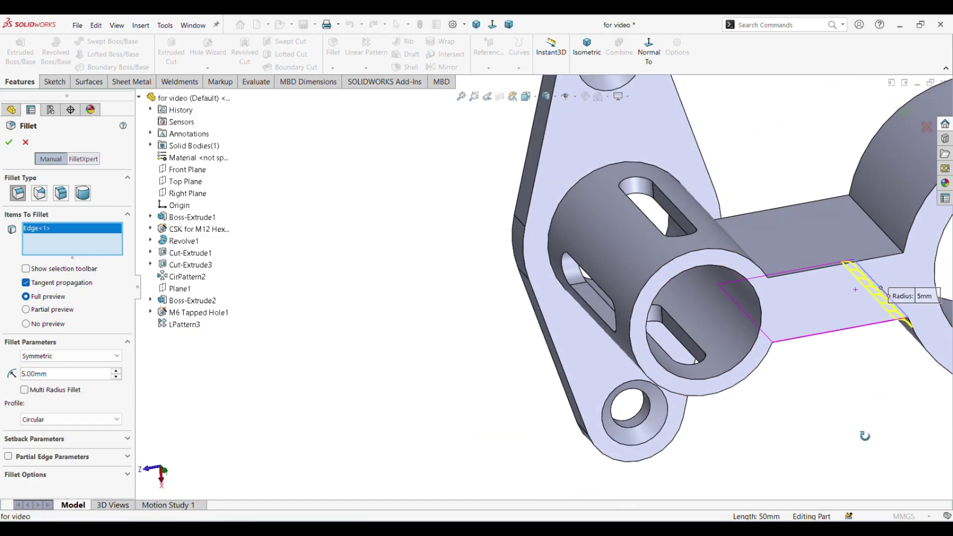
pyautogui.click(869, 218)
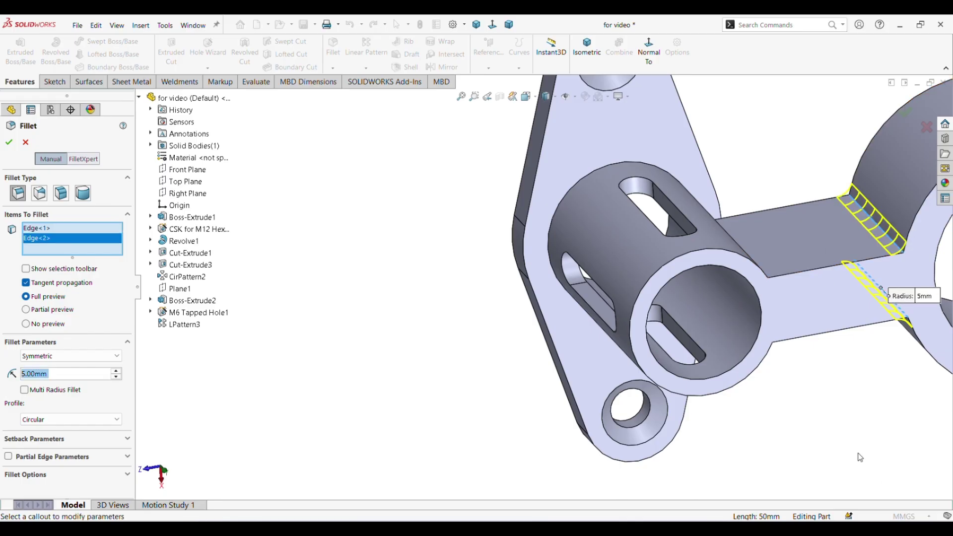
pyautogui.moveTo(860, 458); pyautogui.dragTo(790, 336, button='middle')
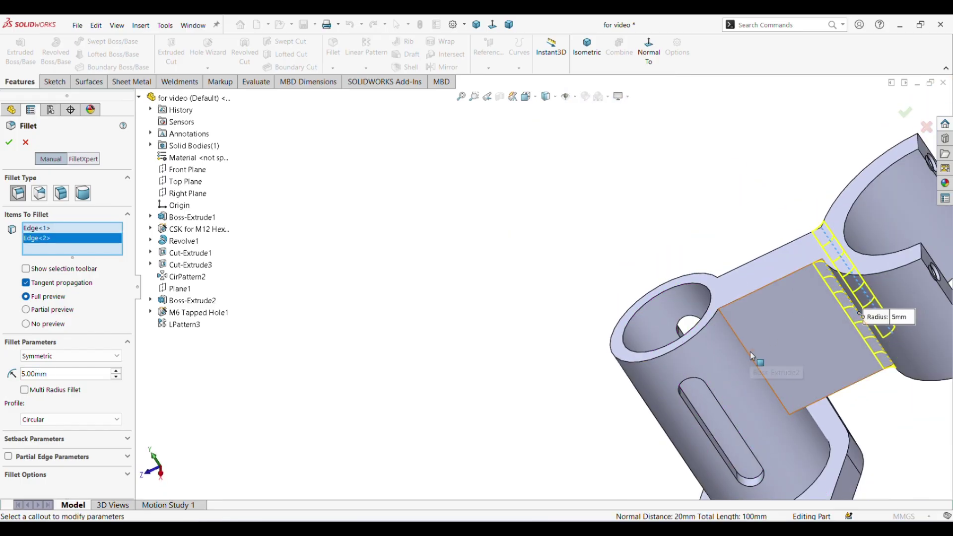
pyautogui.click(787, 297)
pyautogui.moveTo(787, 298); pyautogui.dragTo(839, 506, button='middle')
pyautogui.rightClick(105, 251)
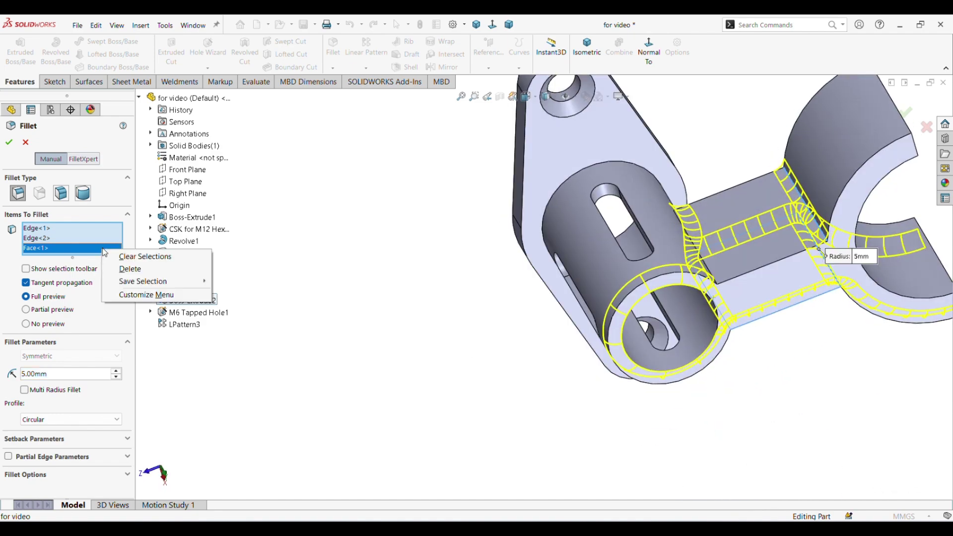
pyautogui.click(120, 268)
# Step: Add the two vertical edges where the arm meets the cylinder and the cylinder's base edge, and apply the 5 mm fillet
pyautogui.click(703, 262)
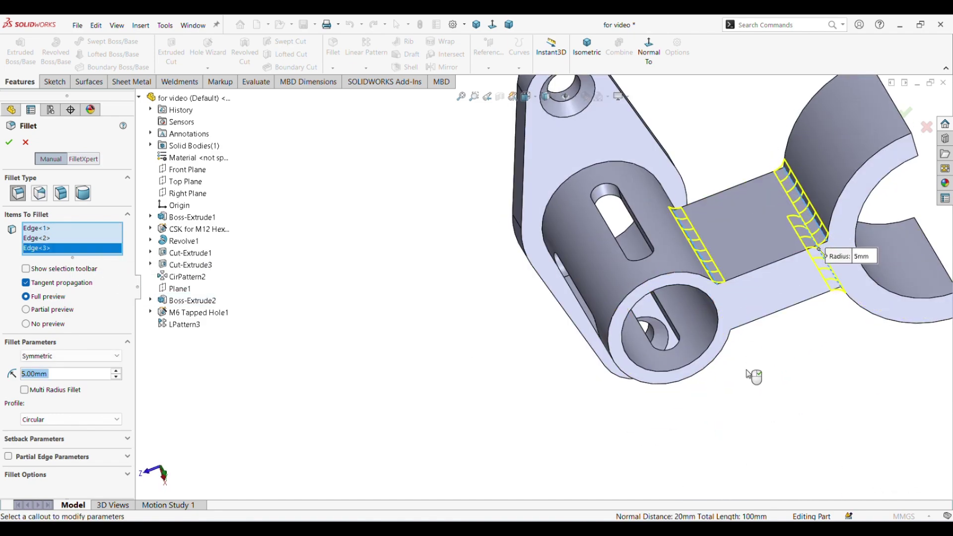
pyautogui.moveTo(750, 376); pyautogui.dragTo(645, 446, button='middle')
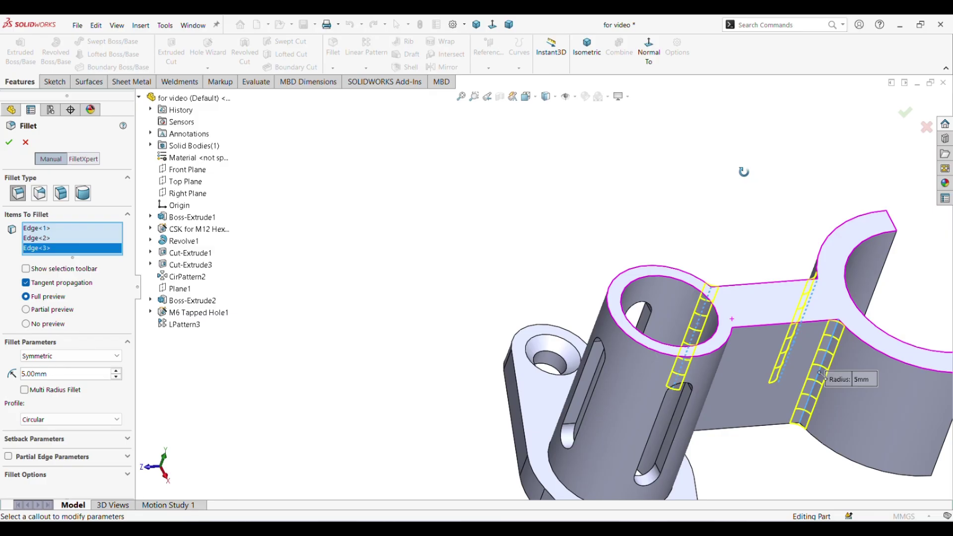
pyautogui.click(555, 480)
pyautogui.scroll(3, 698, 472)
pyautogui.moveTo(698, 472); pyautogui.dragTo(579, 308, button='middle')
pyautogui.scroll(-5, 580, 309)
pyautogui.click(576, 311)
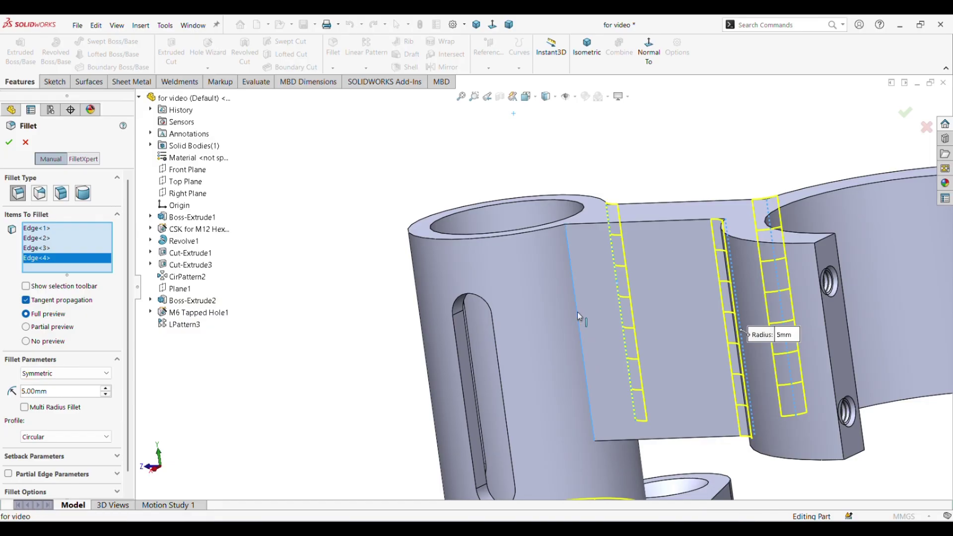
pyautogui.scroll(5, 576, 312)
pyautogui.moveTo(793, 366); pyautogui.dragTo(775, 342, button='middle')
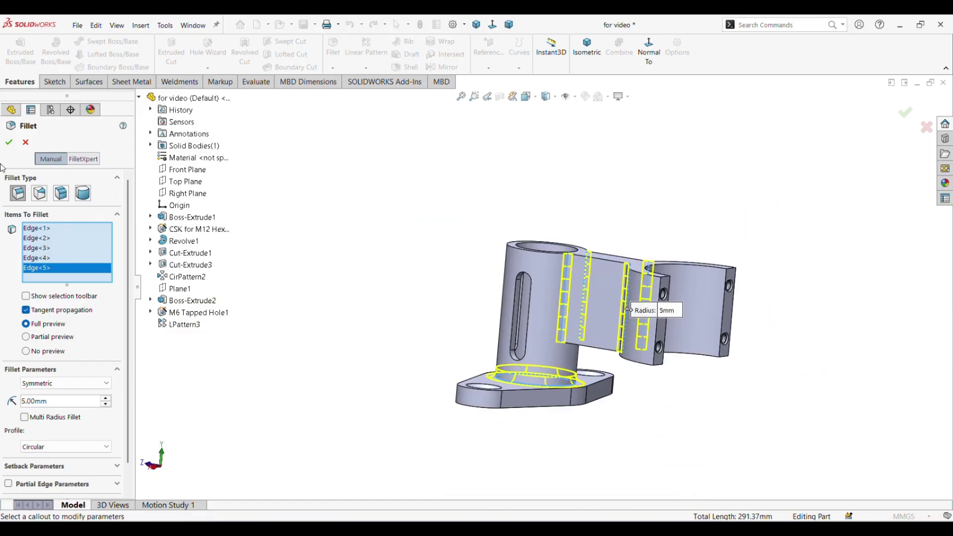
pyautogui.click(9, 143)
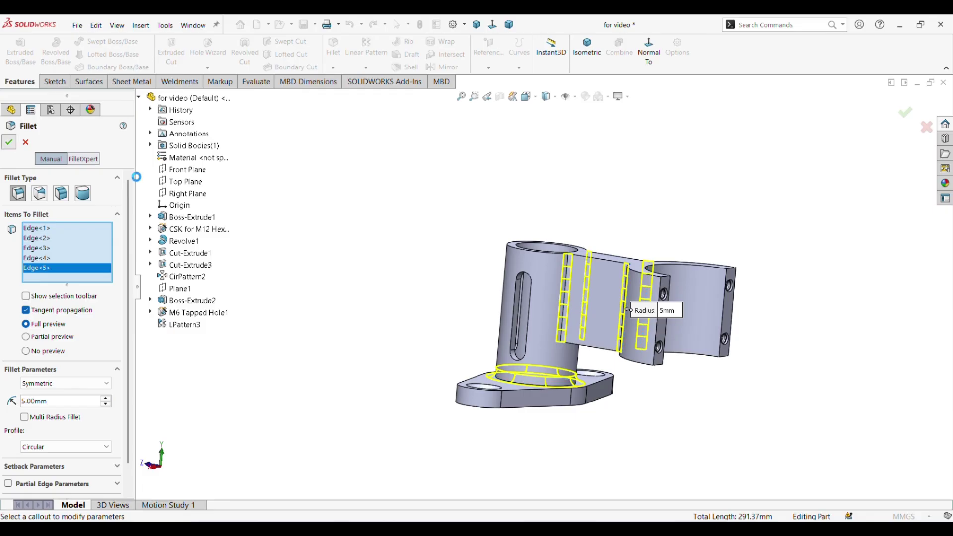
# Step: Set up a 1 mm, 45° chamfer on the bore's circular edges at the cylinder's top and the base plate's underside
pyautogui.click(336, 71)
pyautogui.click(352, 93)
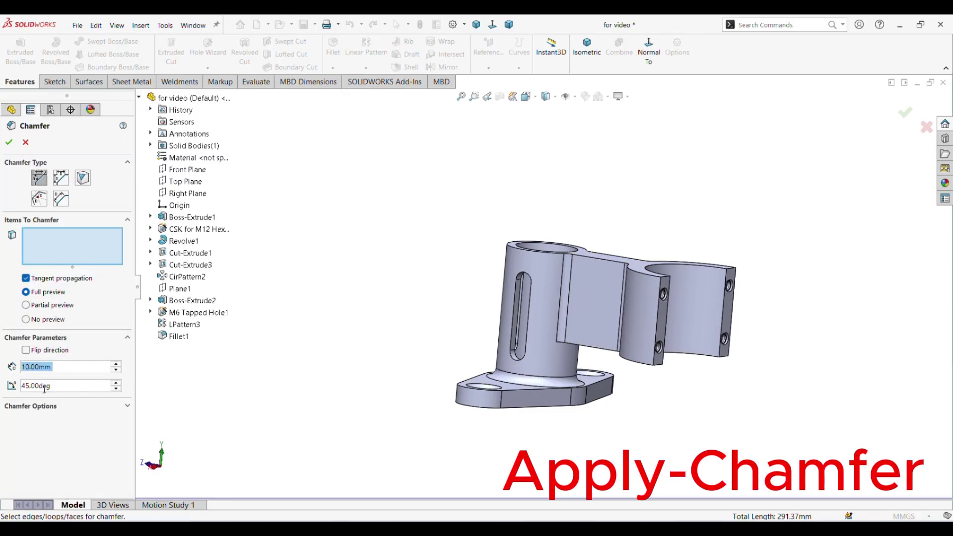
pyautogui.write('1')
pyautogui.press('Return')
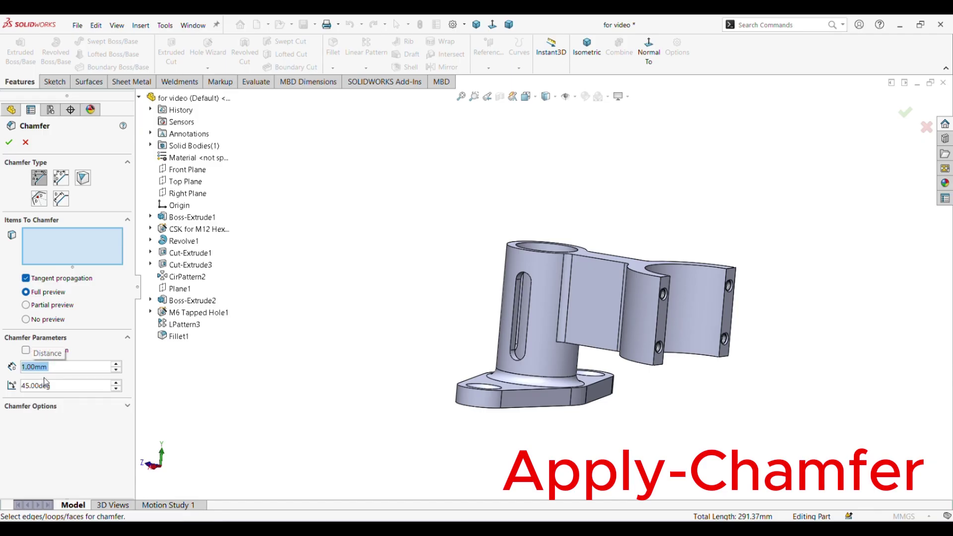
pyautogui.moveTo(784, 331); pyautogui.dragTo(794, 404, button='middle')
pyautogui.scroll(-5, 637, 297)
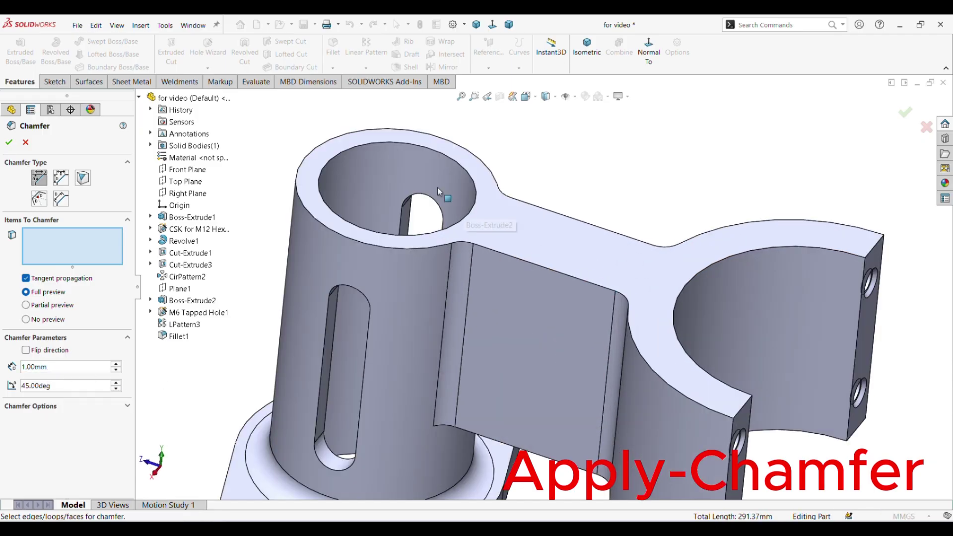
pyautogui.click(445, 156)
pyautogui.scroll(5, 511, 309)
pyautogui.moveTo(565, 416); pyautogui.dragTo(505, 341, button='middle')
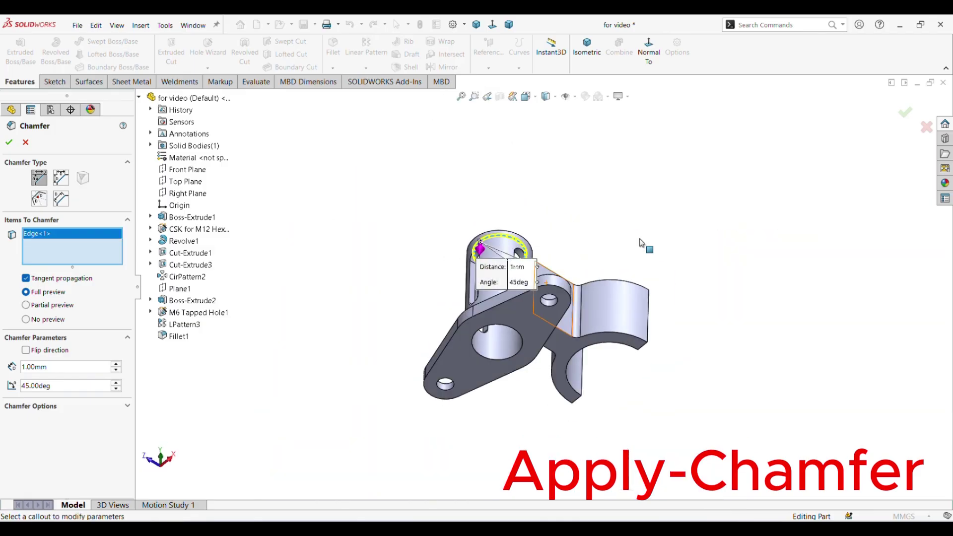
pyautogui.click(517, 346)
# Step: Include the upper and lower inner arc edges of the half-ring in the chamfer
pyautogui.moveTo(611, 375)
pyautogui.mouseDown(button='middle')
pyautogui.moveTo(619, 433)
pyautogui.moveTo(601, 373)
pyautogui.mouseUp(button='middle')
pyautogui.scroll(-4, 602, 373)
pyautogui.click(551, 303)
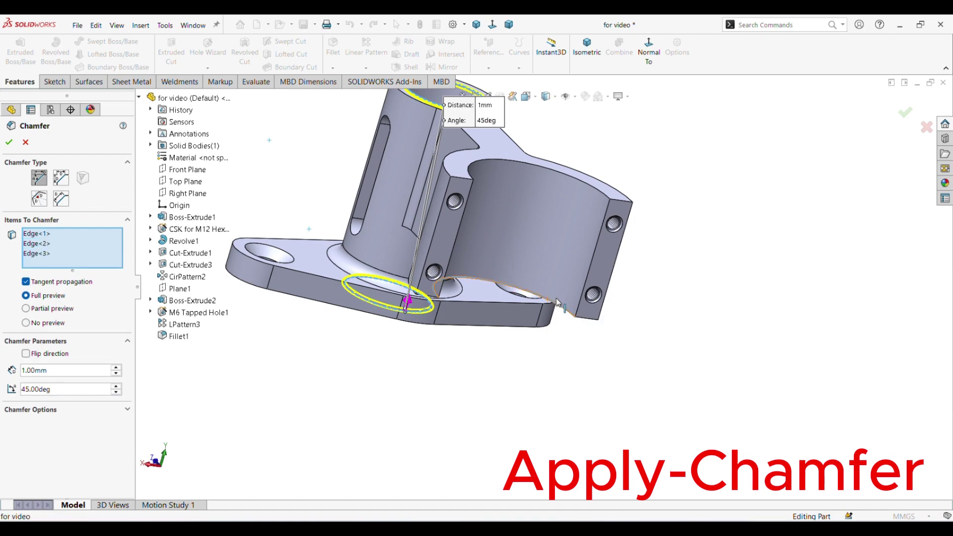
pyautogui.click(589, 188)
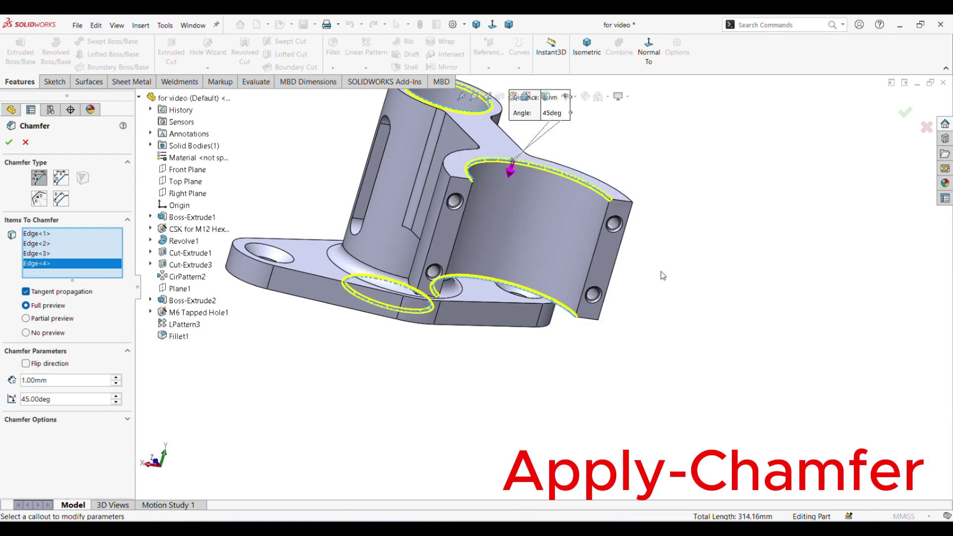
# Step: Include the inner and outer vertical edges of both half-ring end faces in the chamfer
pyautogui.moveTo(752, 299); pyautogui.dragTo(756, 316, button='middle')
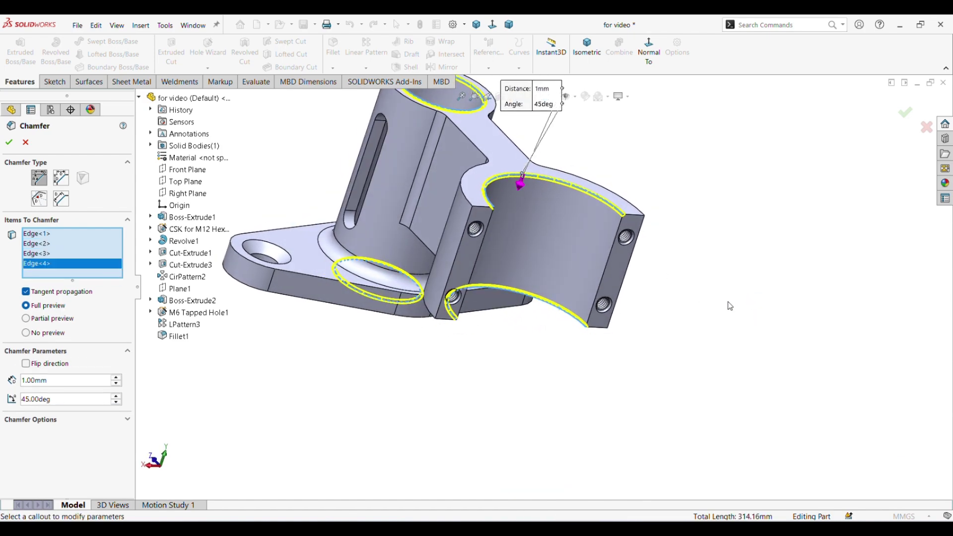
pyautogui.click(608, 264)
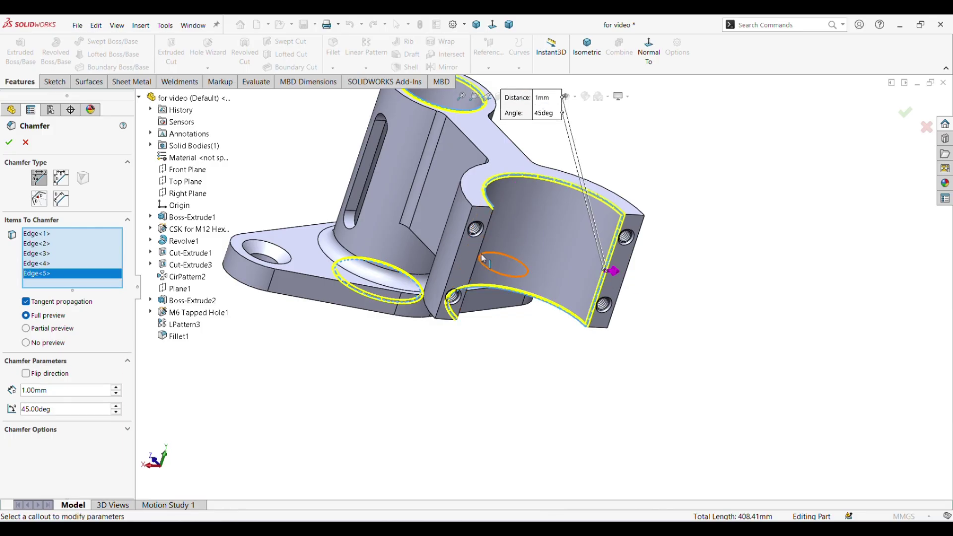
pyautogui.click(481, 251)
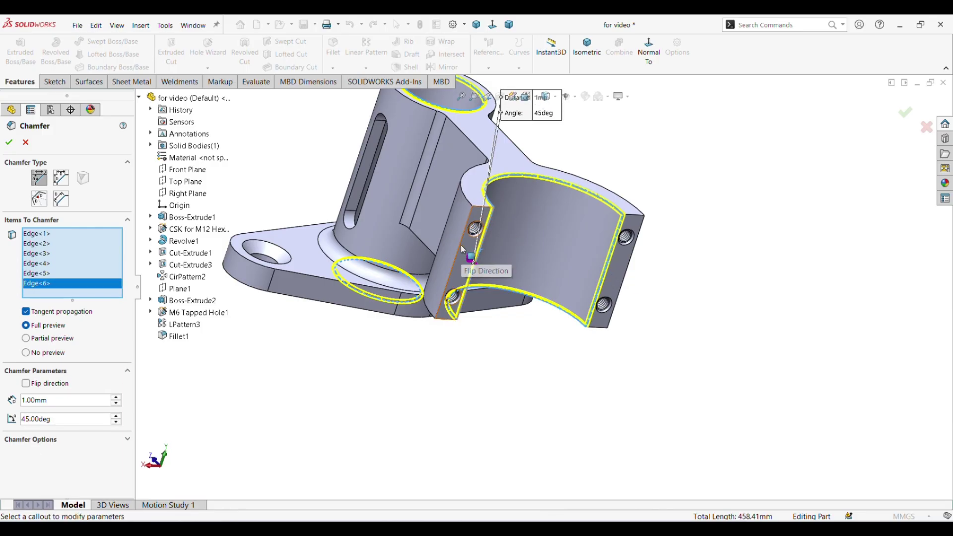
pyautogui.click(626, 261)
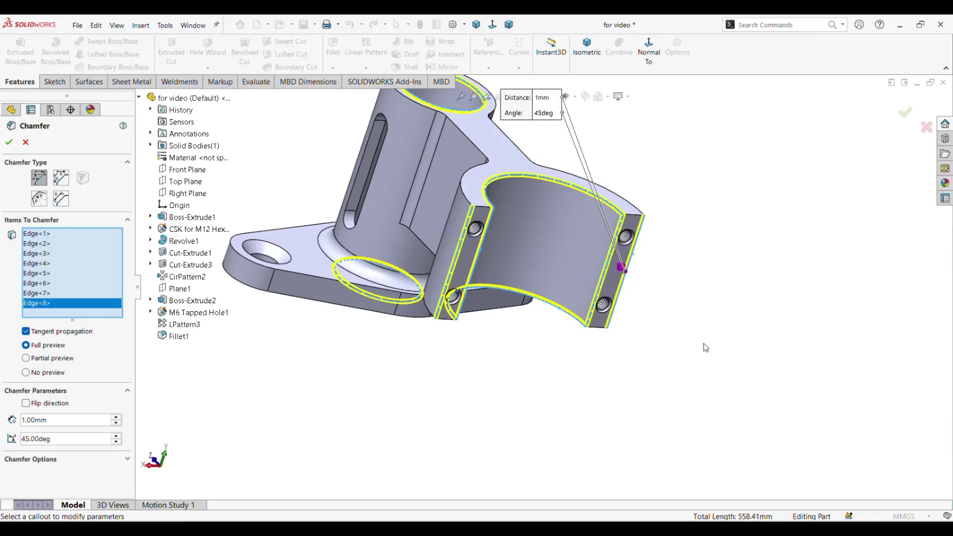
# Step: Add the short upper and lower edges of both half-ring end faces and apply the 1 mm chamfer
pyautogui.moveTo(702, 347)
pyautogui.mouseDown(button='middle')
pyautogui.moveTo(690, 328)
pyautogui.moveTo(710, 349)
pyautogui.mouseUp(button='middle')
pyautogui.scroll(-5, 501, 214)
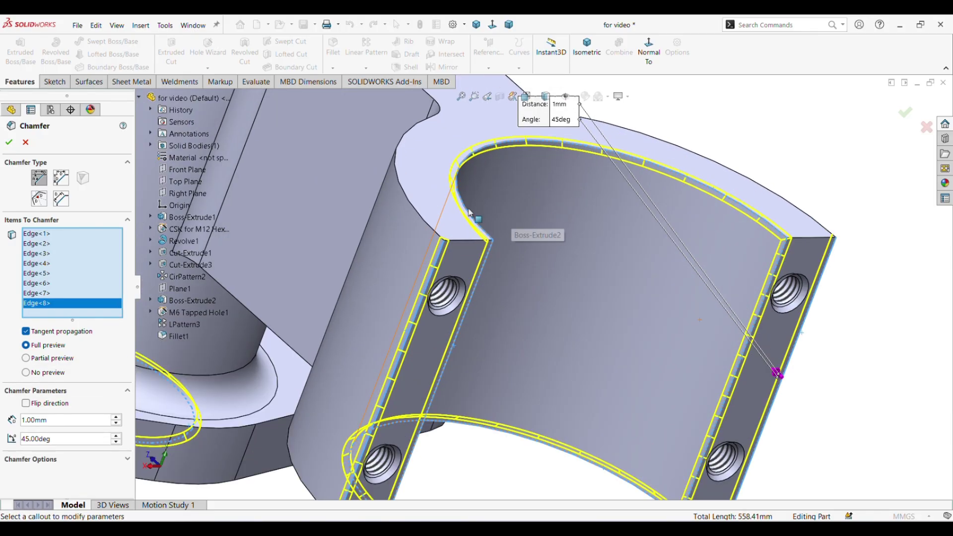
pyautogui.click(468, 240)
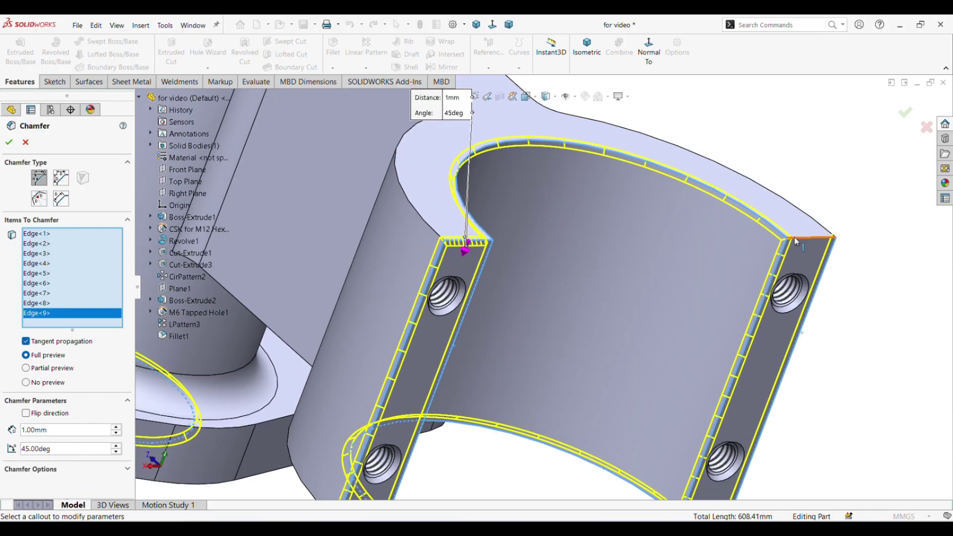
pyautogui.click(804, 237)
pyautogui.scroll(3, 567, 390)
pyautogui.moveTo(530, 409); pyautogui.dragTo(476, 185, button='middle')
pyautogui.scroll(-5, 476, 184)
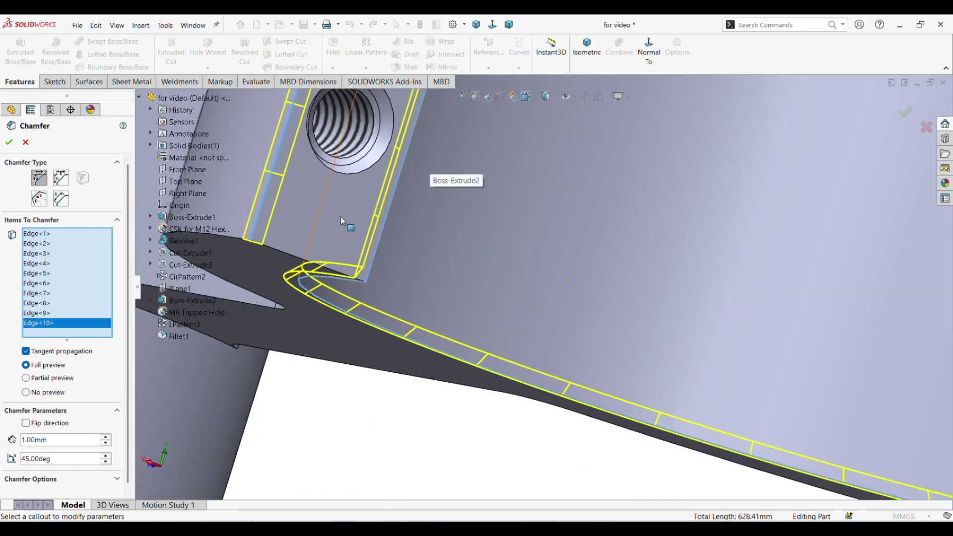
pyautogui.click(280, 253)
pyautogui.scroll(3, 439, 307)
pyautogui.scroll(-4, 630, 358)
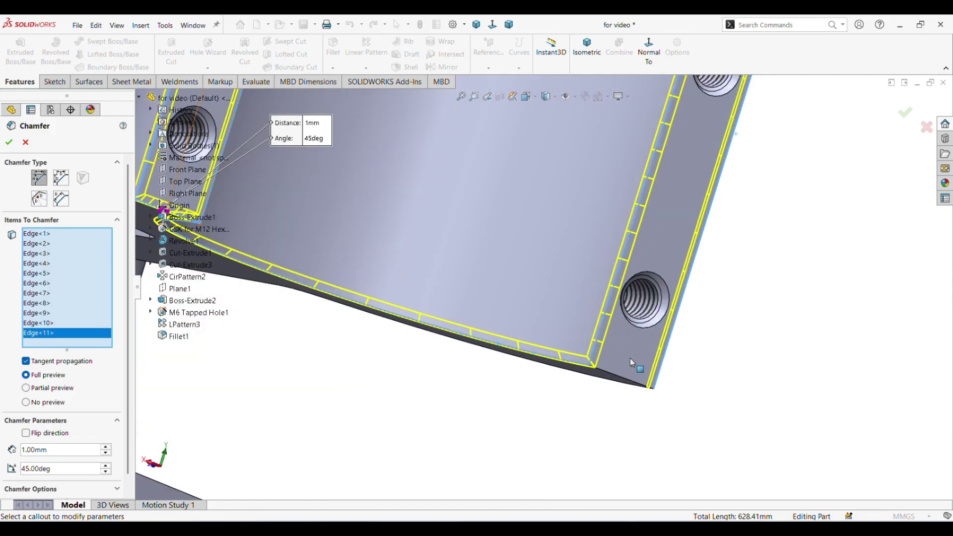
pyautogui.click(622, 381)
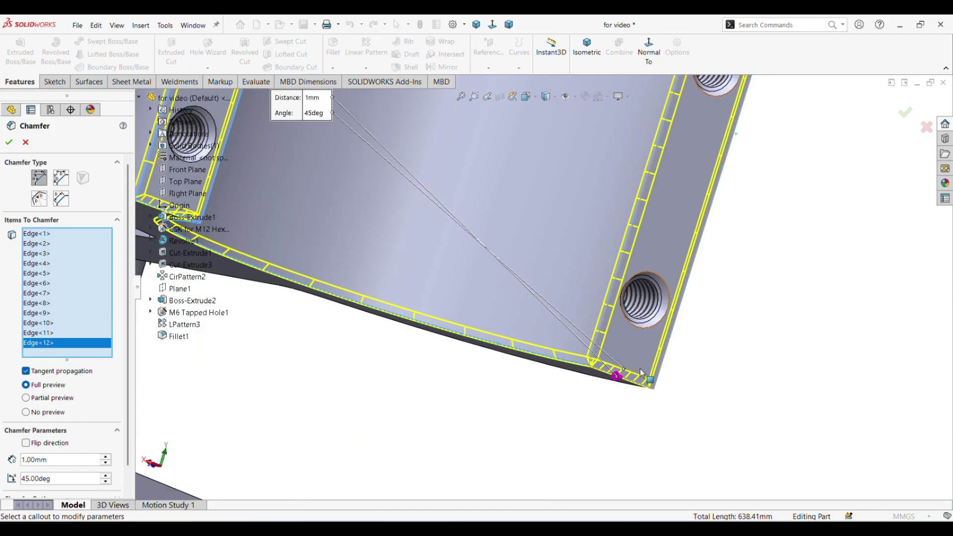
pyautogui.click(8, 141)
# Step: Set the part to the isometric view and color the whole part light pink, RGB 255, 179, 255
pyautogui.scroll(5, 695, 313)
pyautogui.moveTo(700, 282); pyautogui.dragTo(733, 278, button='middle')
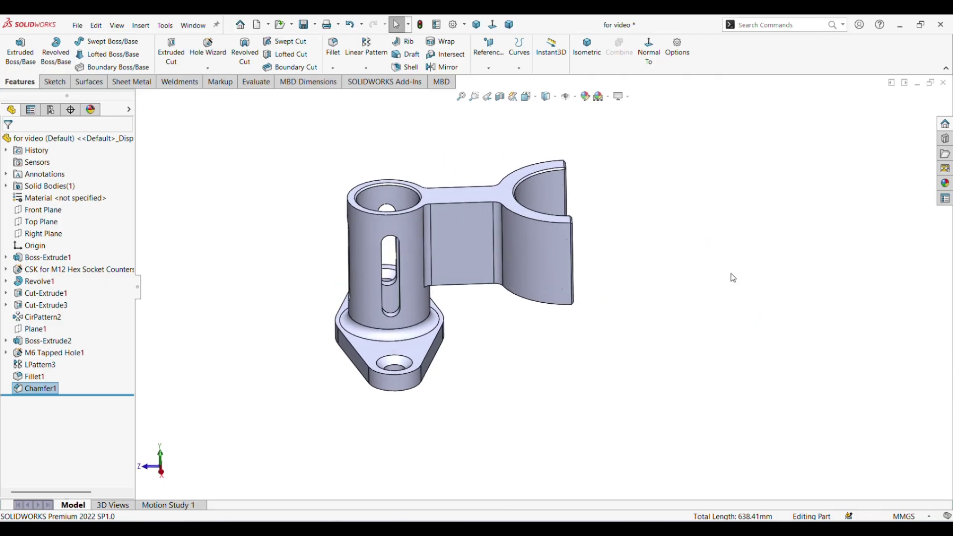
pyautogui.click(587, 50)
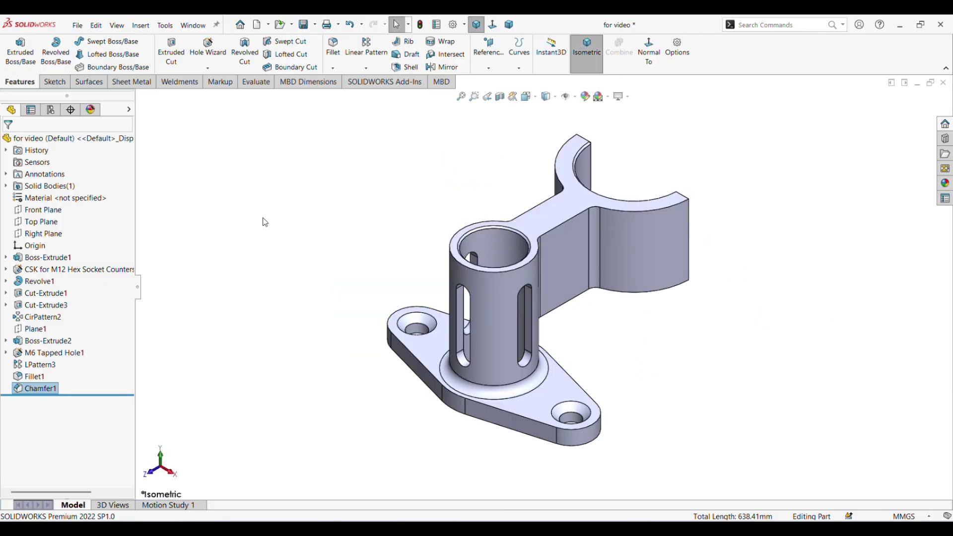
pyautogui.click(97, 139)
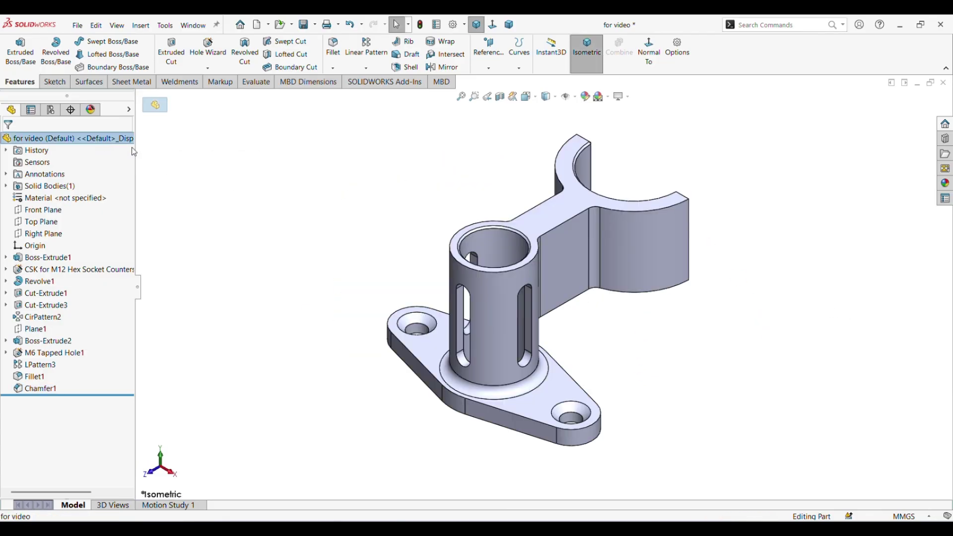
pyautogui.click(585, 96)
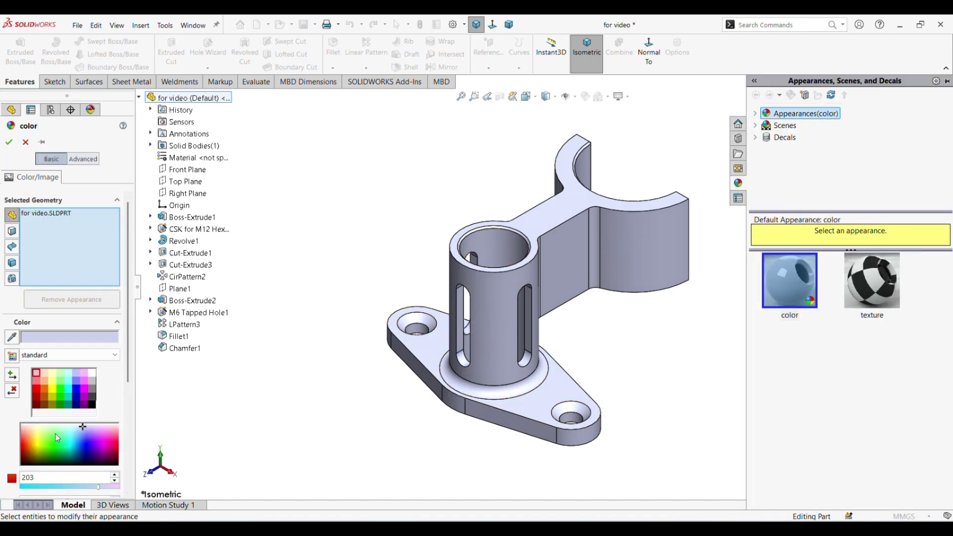
pyautogui.click(63, 392)
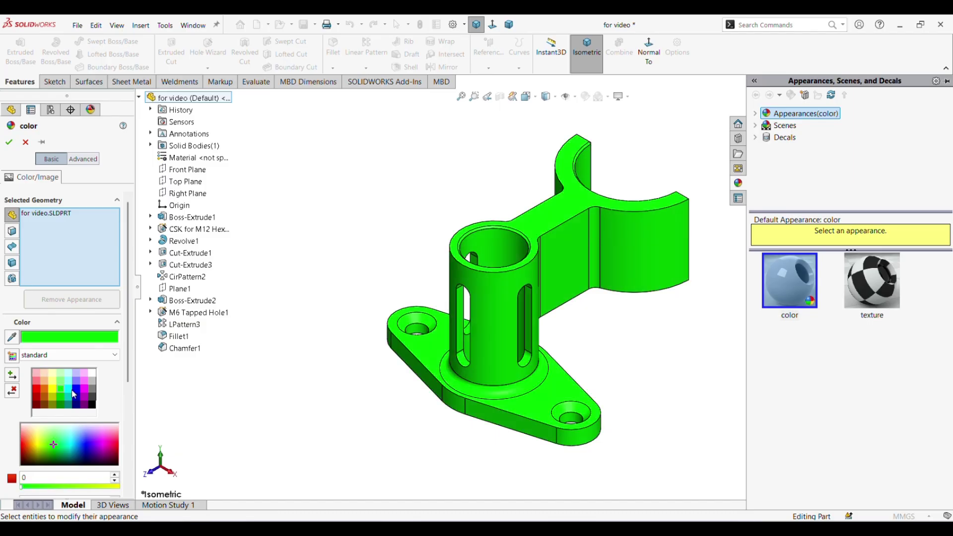
pyautogui.click(73, 393)
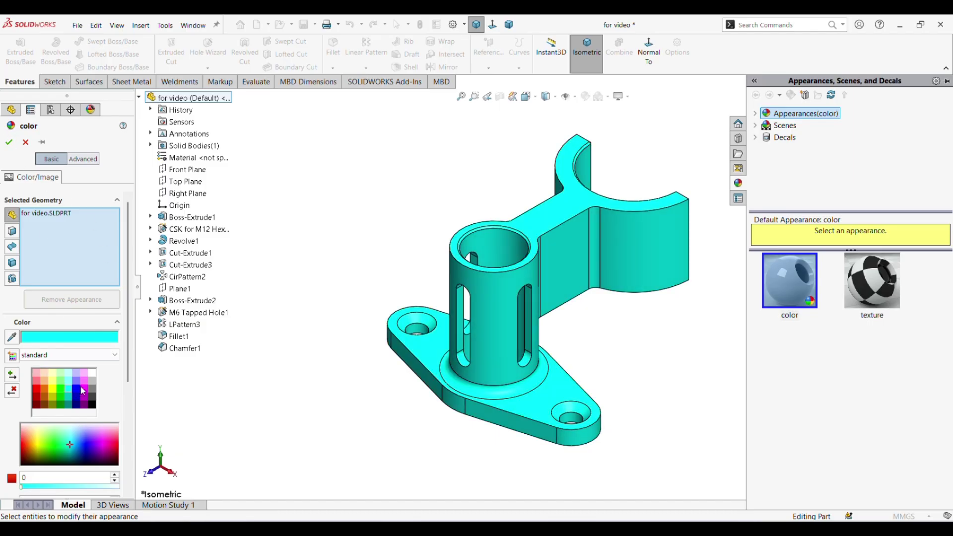
pyautogui.click(85, 382)
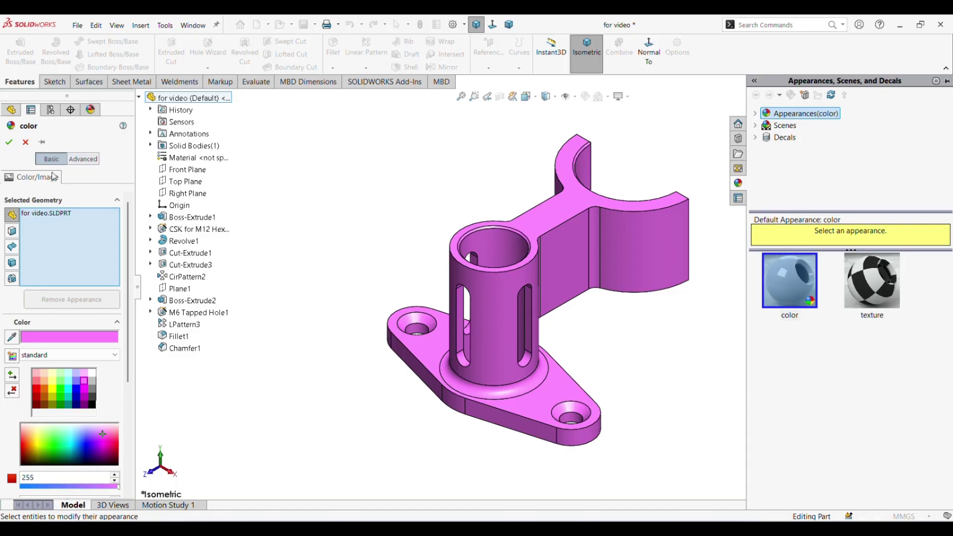
pyautogui.scroll(-5, 64, 377)
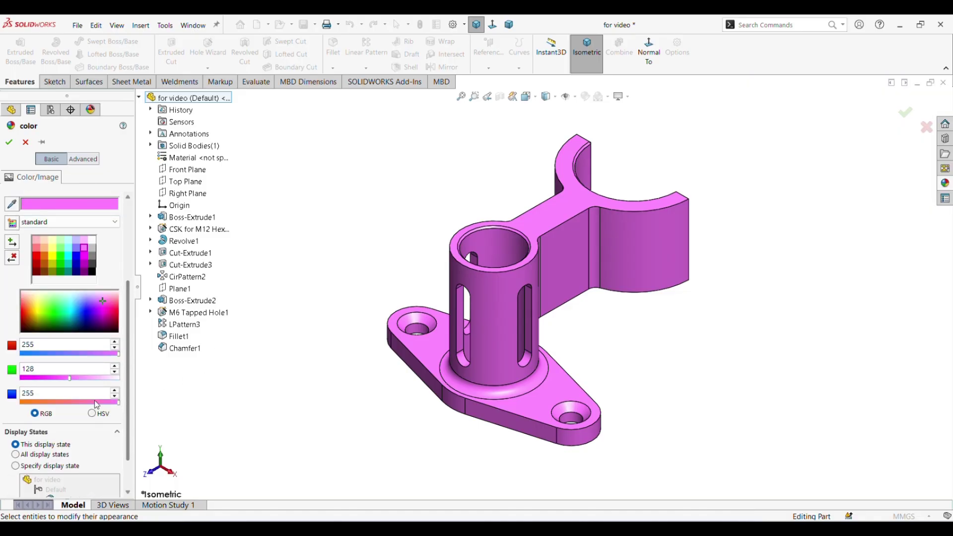
pyautogui.moveTo(74, 381)
pyautogui.mouseDown()
pyautogui.moveTo(102, 382)
pyautogui.moveTo(93, 381)
pyautogui.mouseUp()
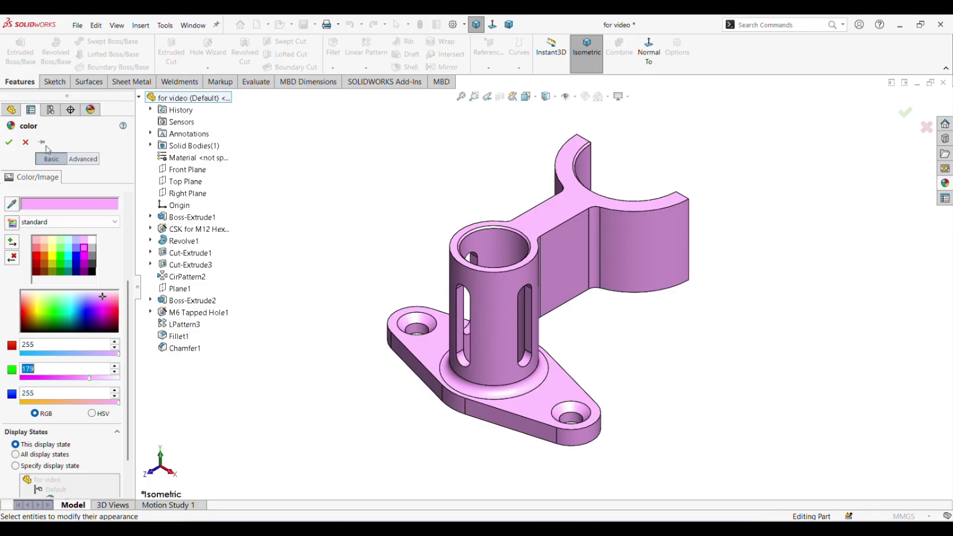
pyautogui.click(9, 143)
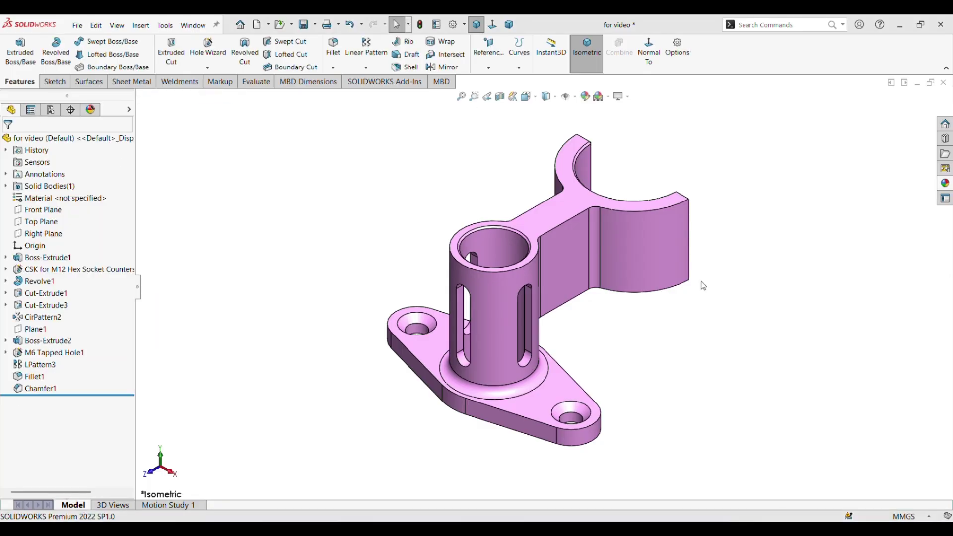